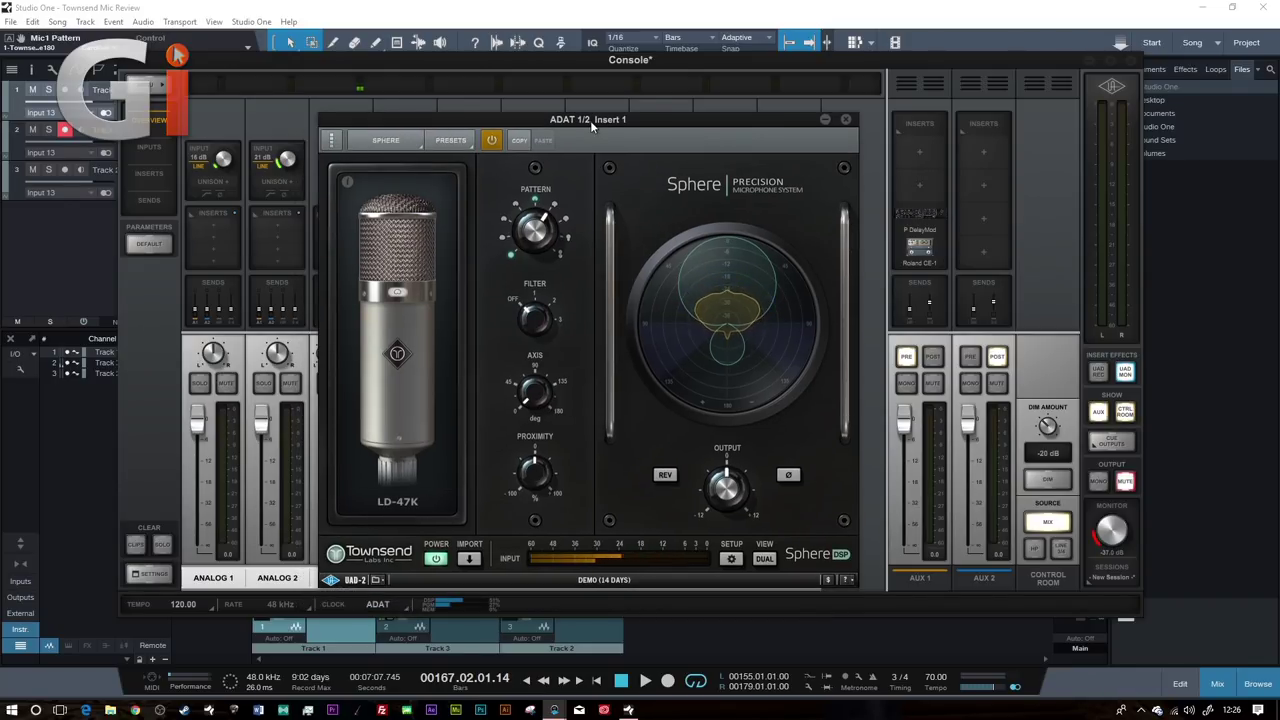
Step: Reposition the Sphere plug-in window and cycle through the large condenser microphone models, ending on LD-49K
{"action": "left_click_drag", "start_coordinate": [590, 120], "coordinate": [610, 110]}
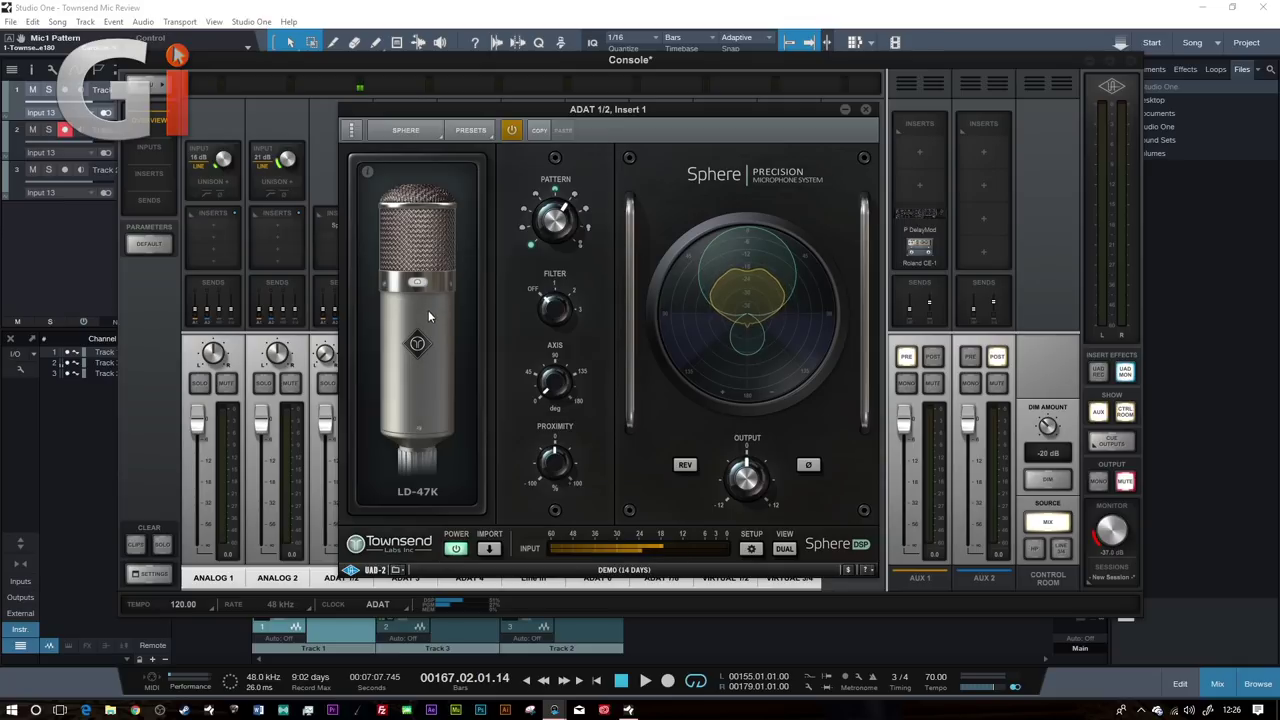
{"action": "left_click", "coordinate": [417, 491]}
{"action": "mouse_move", "coordinate": [432, 530]}
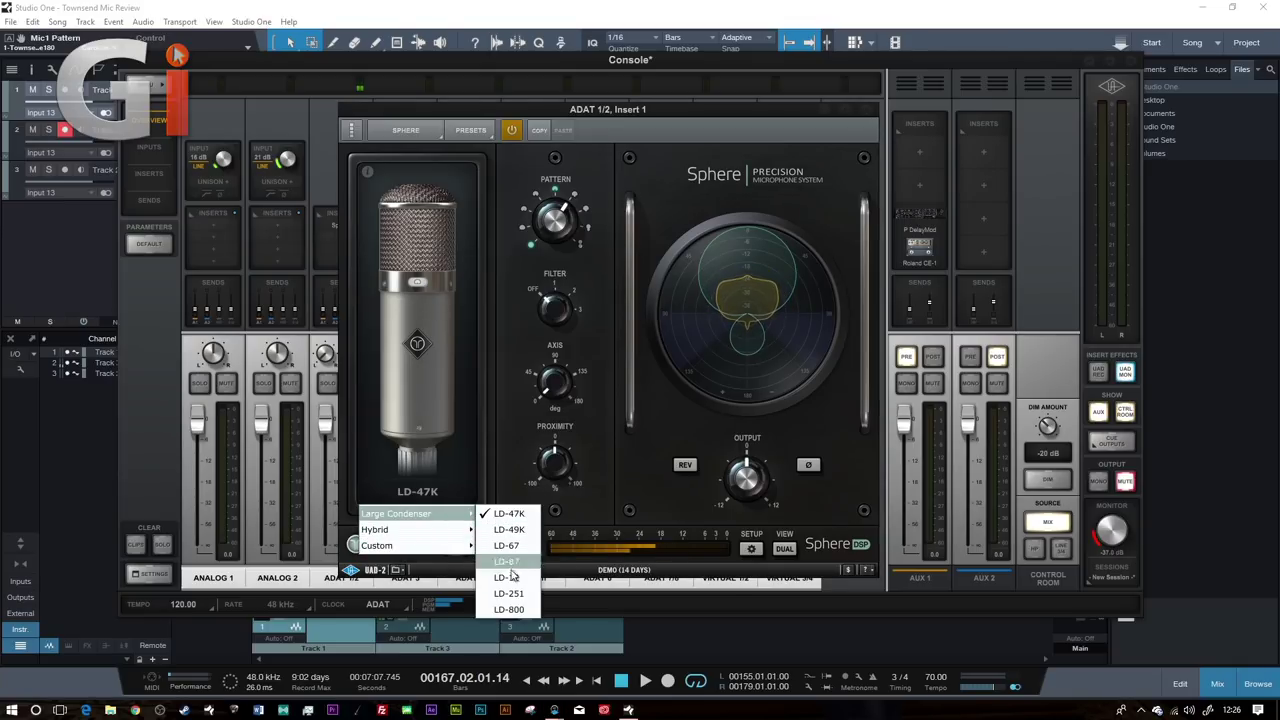
{"action": "left_click", "coordinate": [478, 440]}
{"action": "left_click", "coordinate": [403, 324]}
{"action": "left_click", "coordinate": [403, 324]}
{"action": "left_click", "coordinate": [403, 324]}
{"action": "left_click", "coordinate": [403, 324]}
{"action": "left_click", "coordinate": [403, 324]}
{"action": "left_click", "coordinate": [403, 324]}
{"action": "left_click", "coordinate": [403, 324]}
{"action": "left_click", "coordinate": [403, 324]}
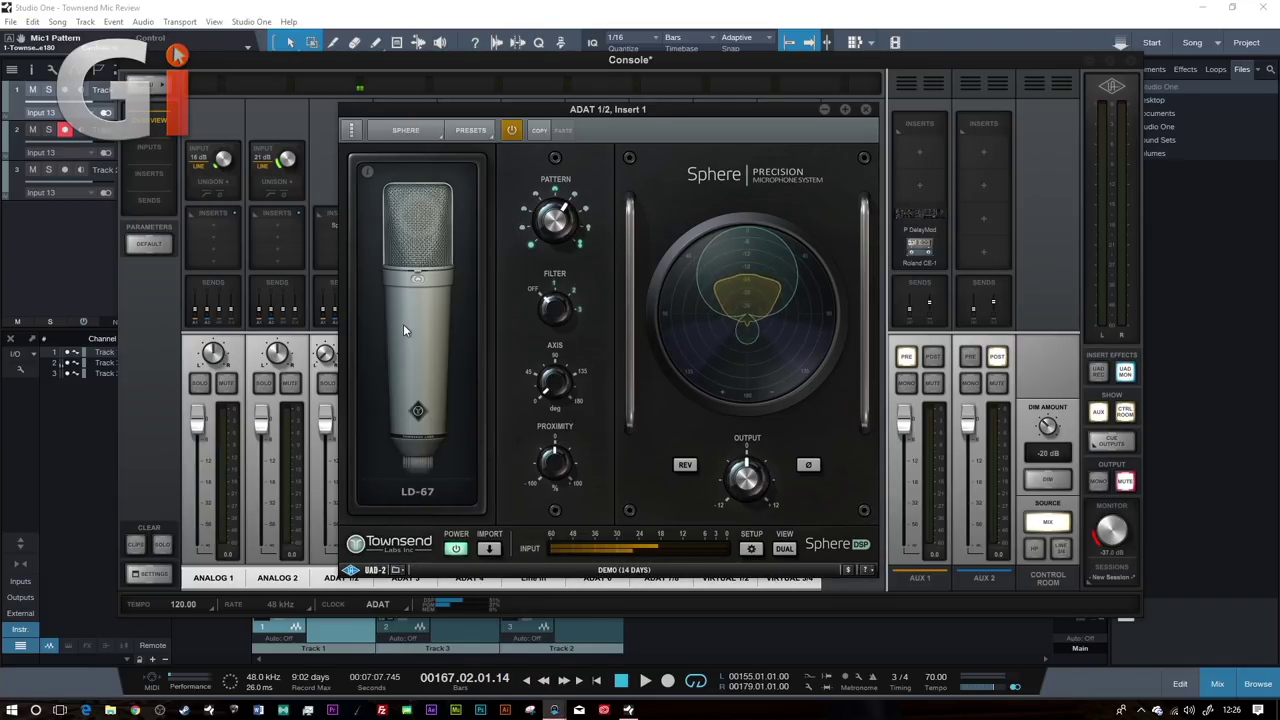
{"action": "left_click", "coordinate": [403, 324]}
Step: Try the hybrid microphone models, switching to RB-4038 and then to DN-57
{"action": "left_click", "coordinate": [417, 491]}
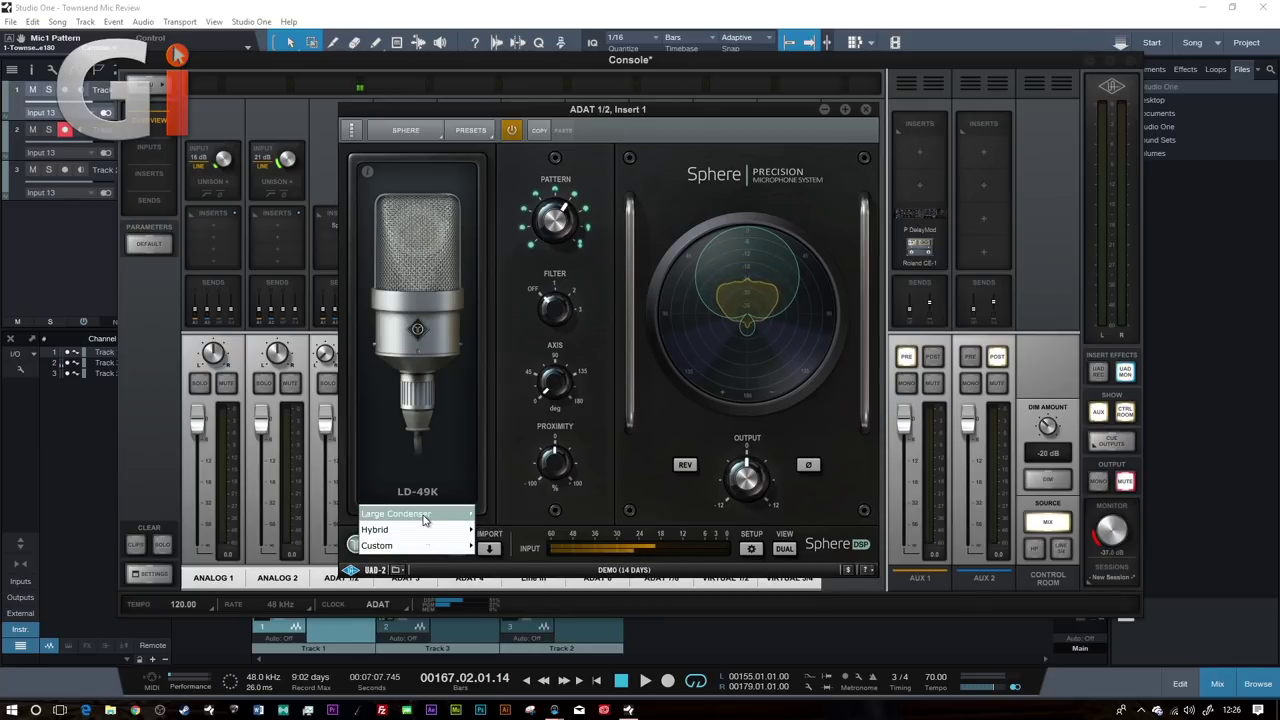
{"action": "mouse_move", "coordinate": [424, 517]}
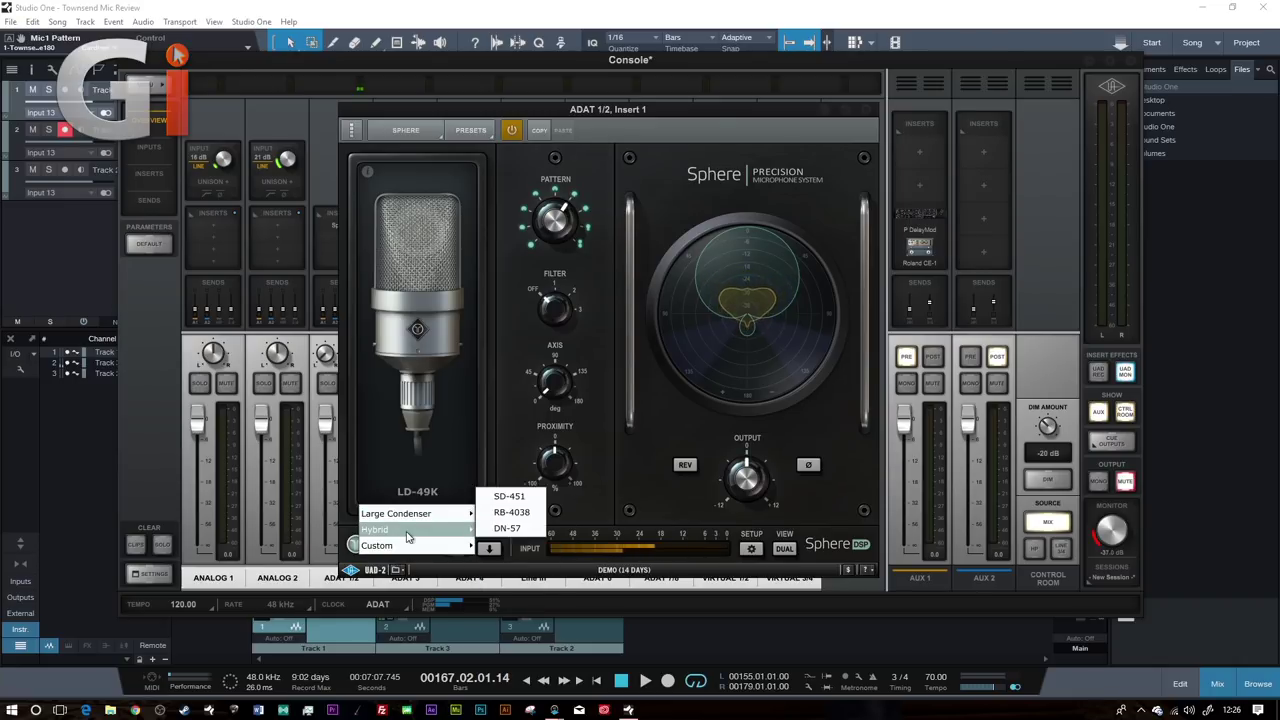
{"action": "left_click", "coordinate": [531, 512]}
{"action": "left_click", "coordinate": [425, 512]}
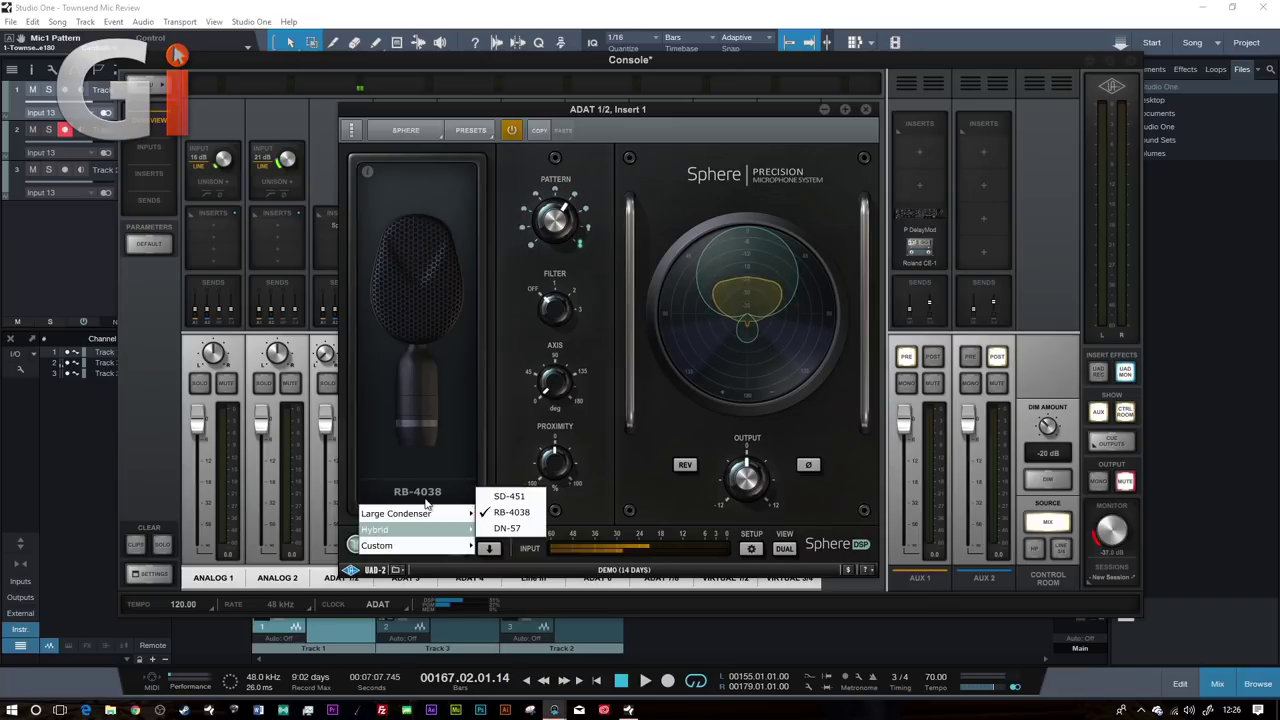
{"action": "mouse_move", "coordinate": [437, 529]}
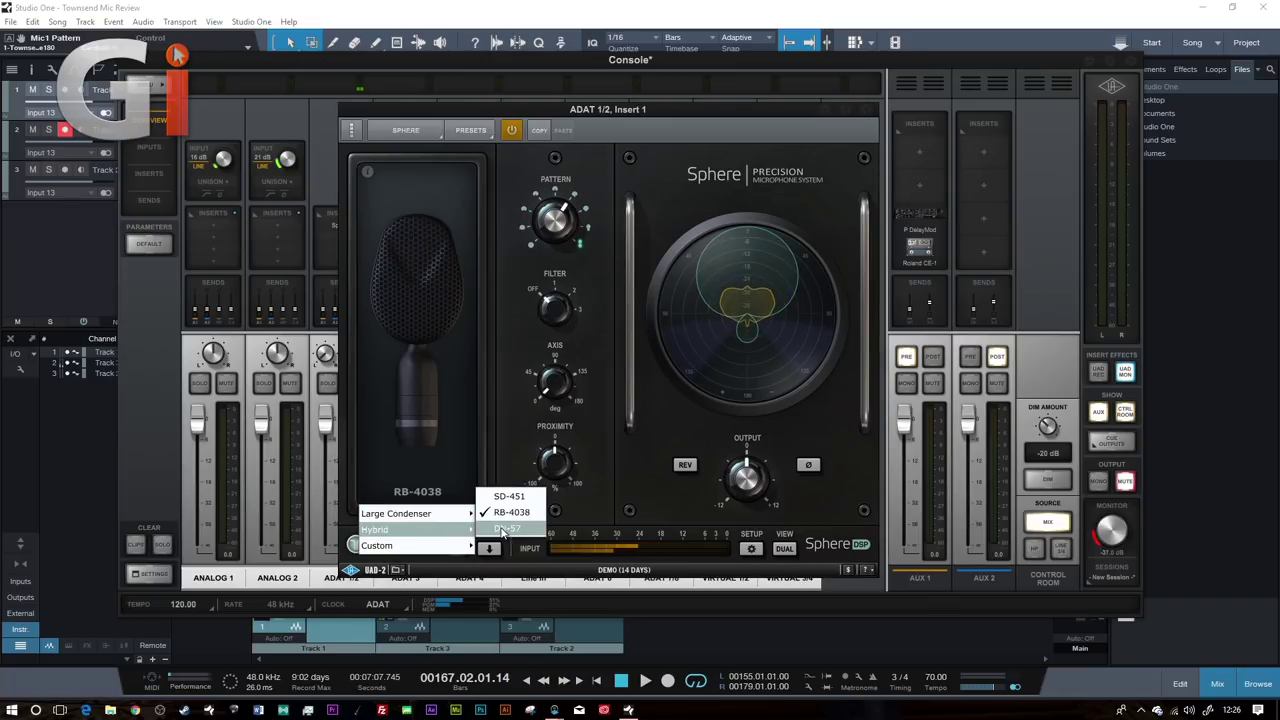
{"action": "left_click", "coordinate": [507, 528]}
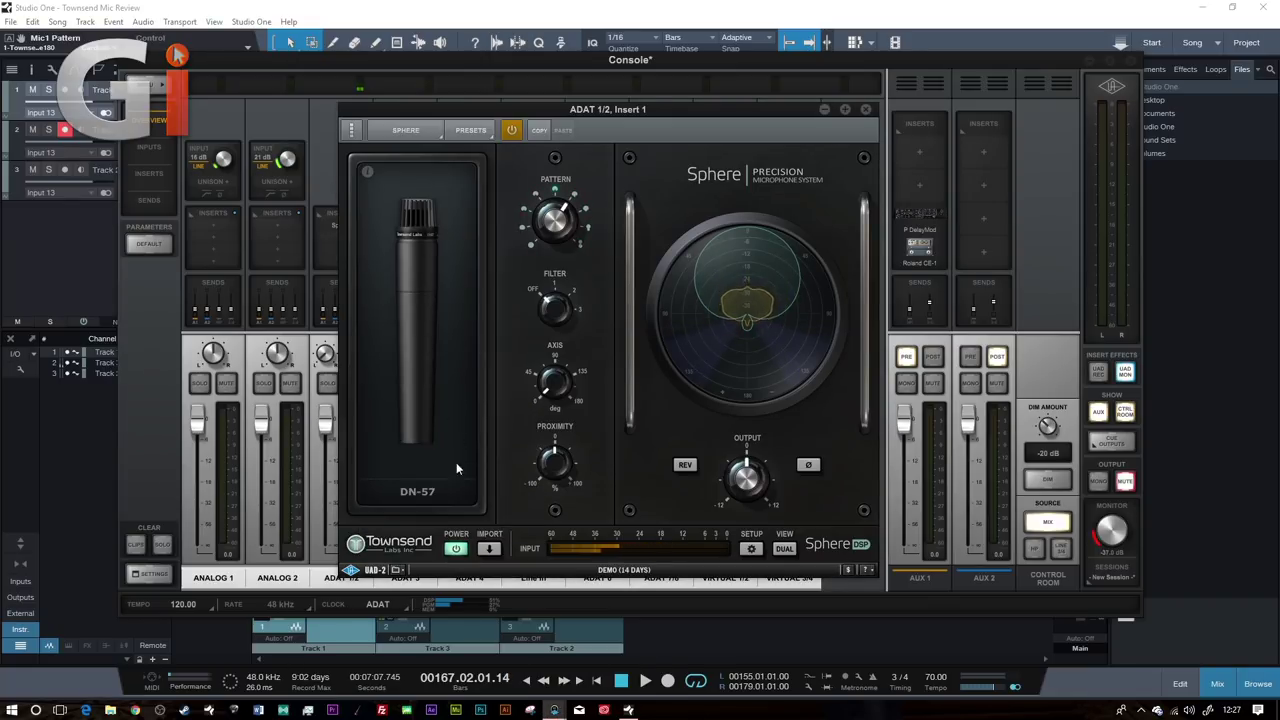
Step: Return to the large condenser models, switching to LD-12 and finishing on LD-49K
{"action": "left_click", "coordinate": [434, 490]}
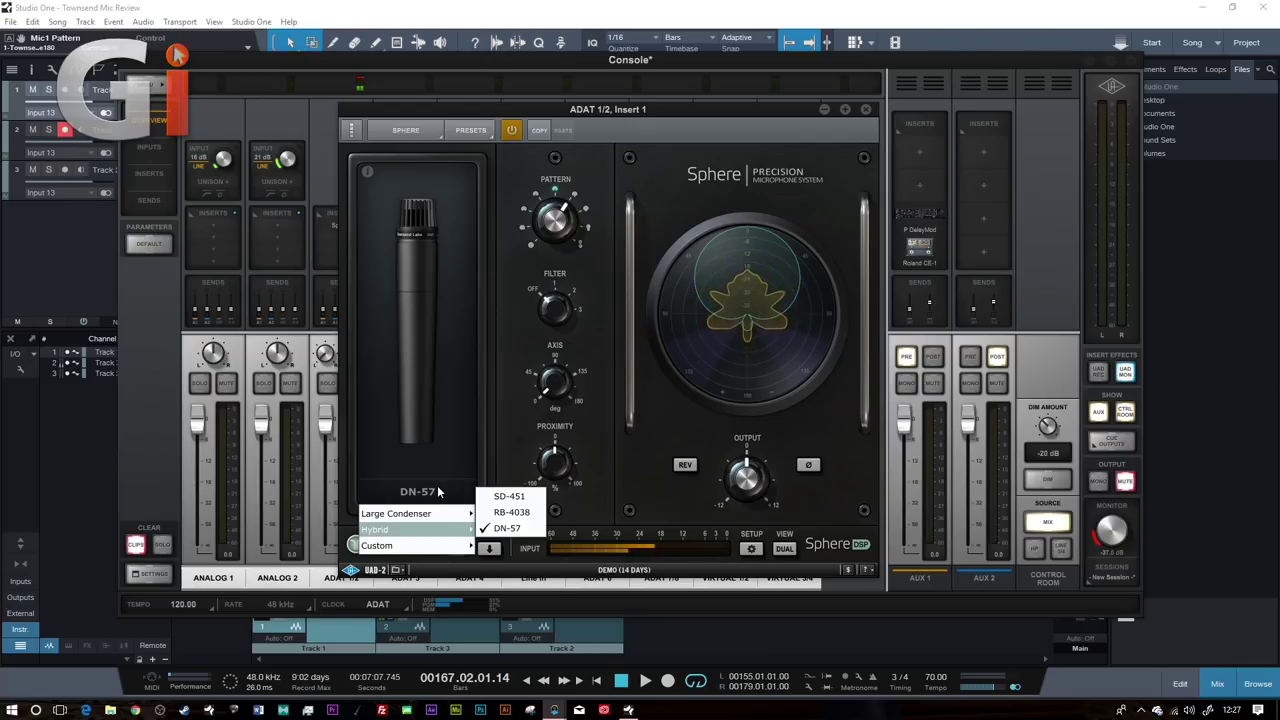
{"action": "mouse_move", "coordinate": [432, 514]}
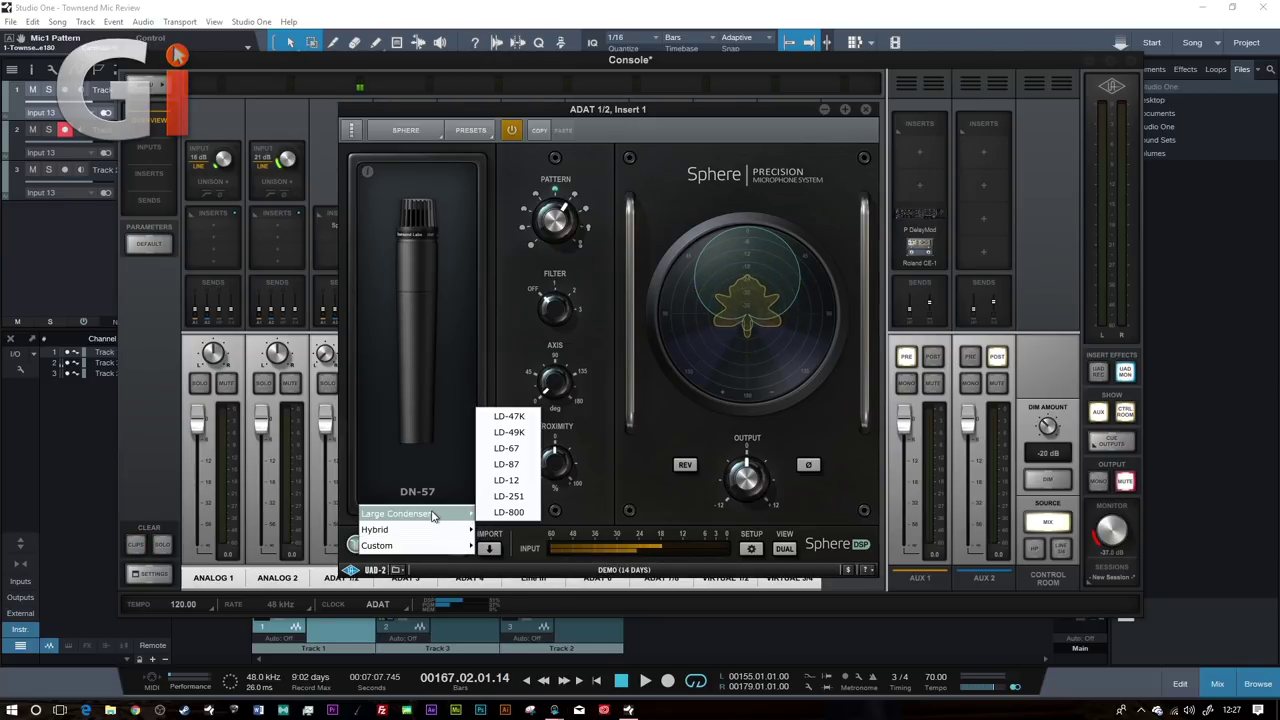
{"action": "left_click", "coordinate": [506, 480]}
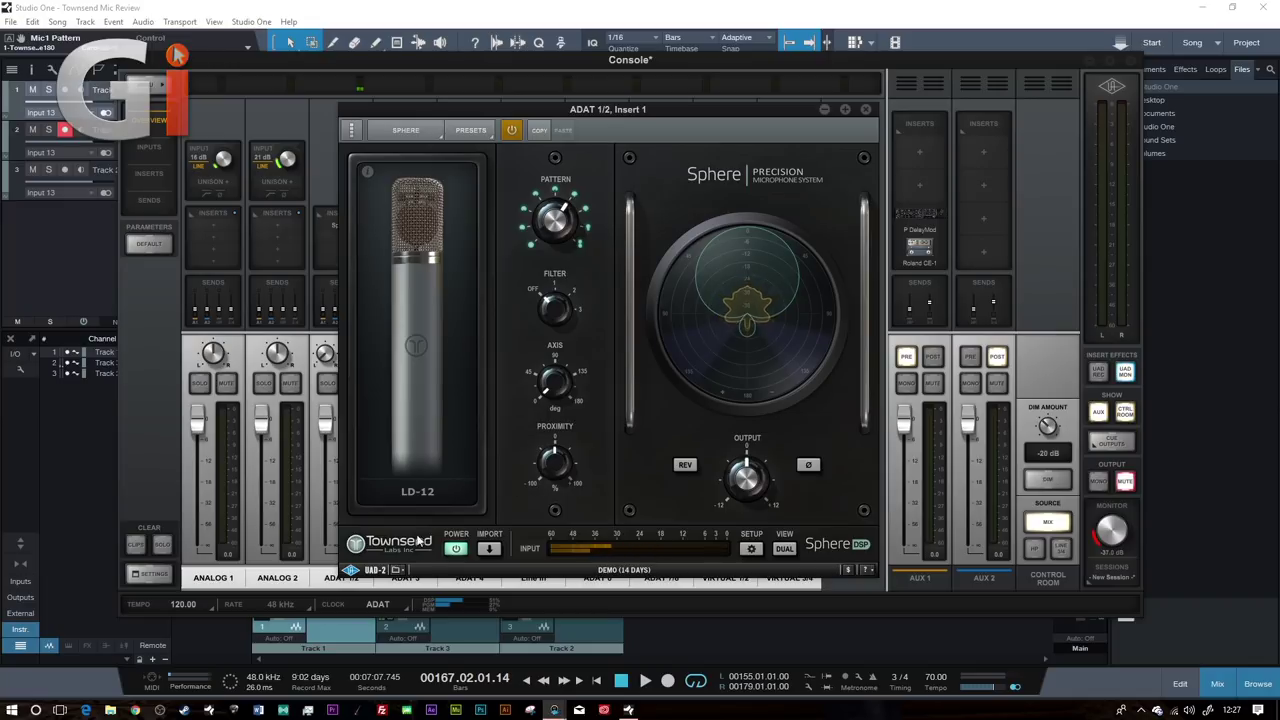
{"action": "left_click", "coordinate": [417, 497]}
{"action": "left_click", "coordinate": [516, 448]}
{"action": "left_click", "coordinate": [423, 488]}
{"action": "left_click", "coordinate": [506, 529]}
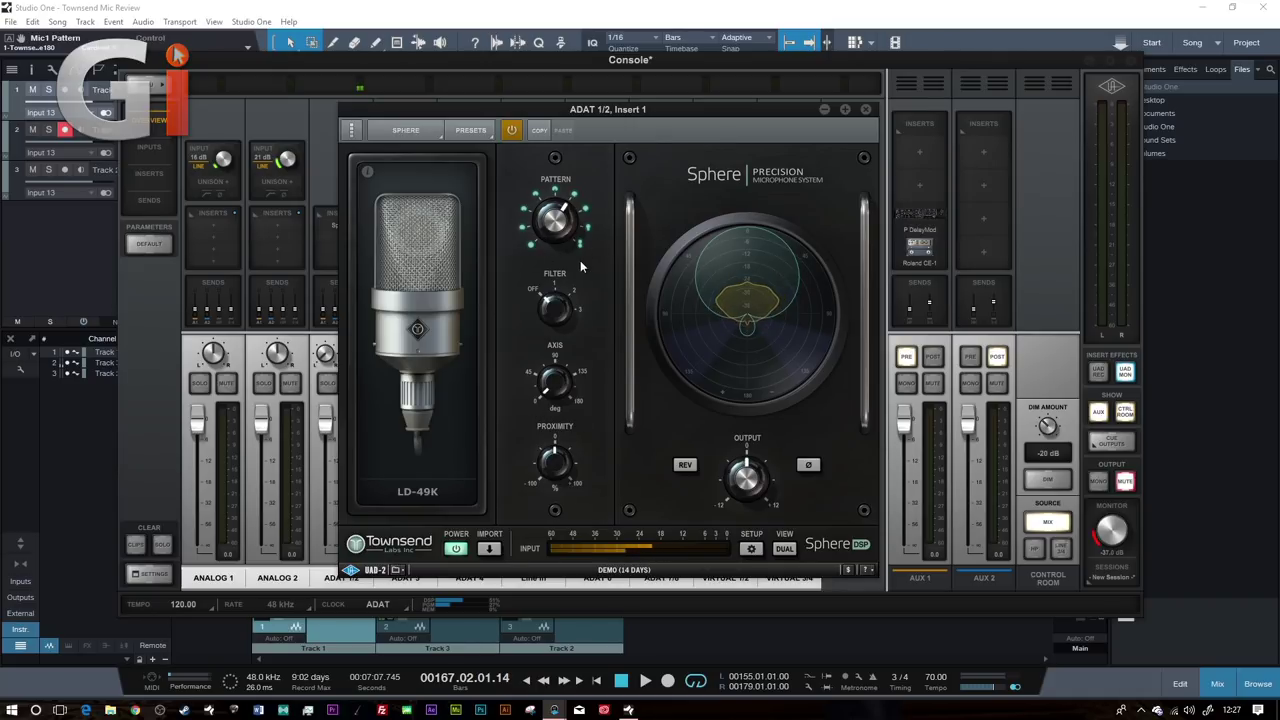
Step: Load the LD-67 microphone model and turn its polar pattern to figure-8, then to omni
{"action": "left_click", "coordinate": [438, 484]}
{"action": "left_click", "coordinate": [514, 529]}
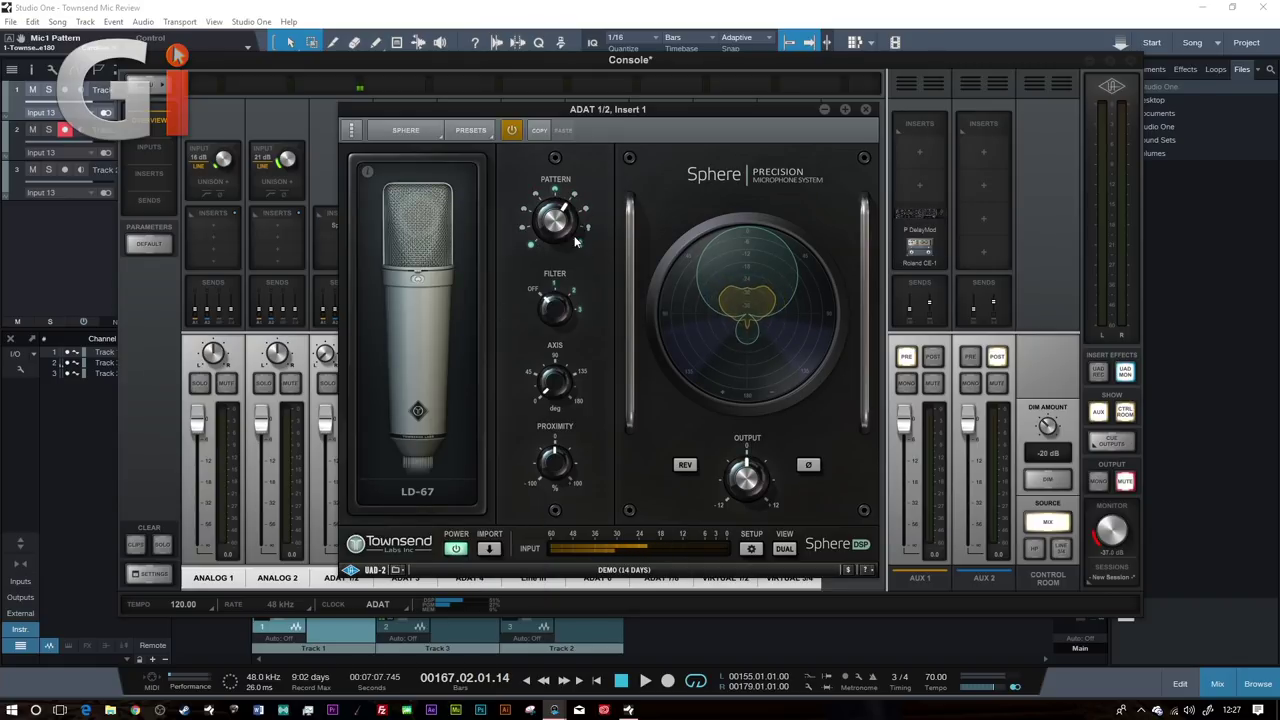
{"action": "left_click_drag", "start_coordinate": [573, 225], "coordinate": [590, 203]}
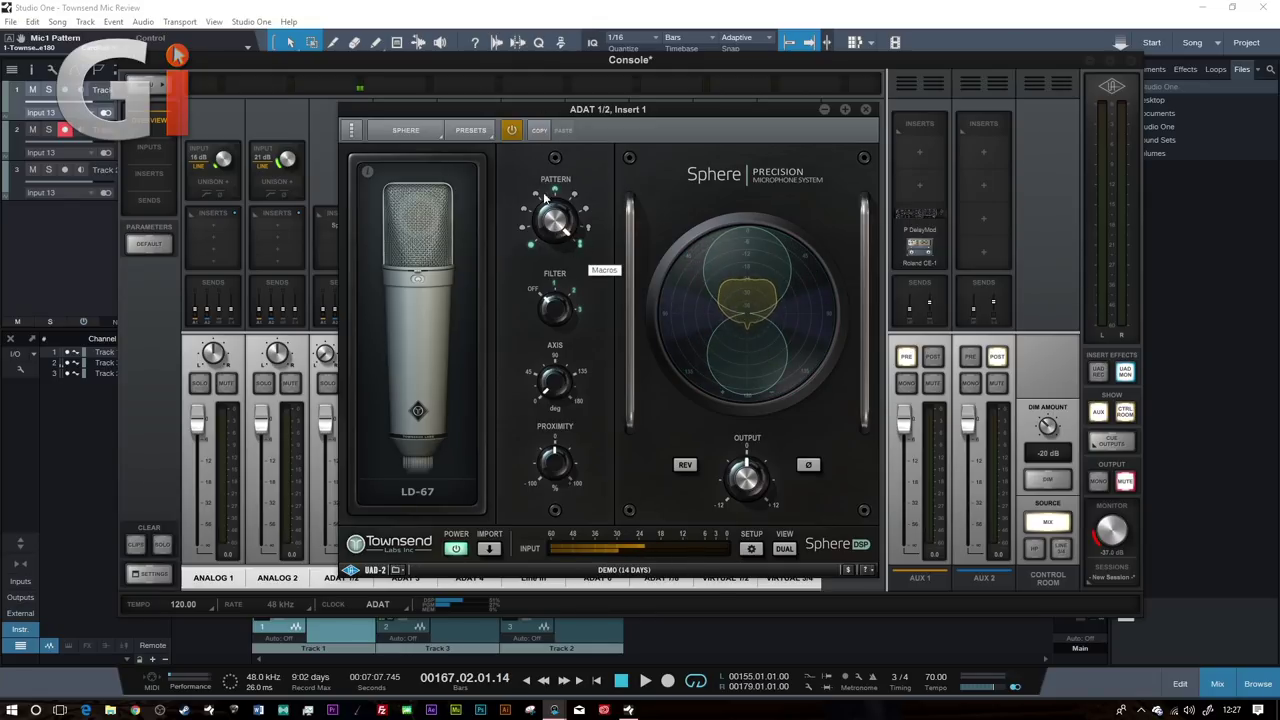
{"action": "left_click_drag", "start_coordinate": [565, 229], "coordinate": [532, 251]}
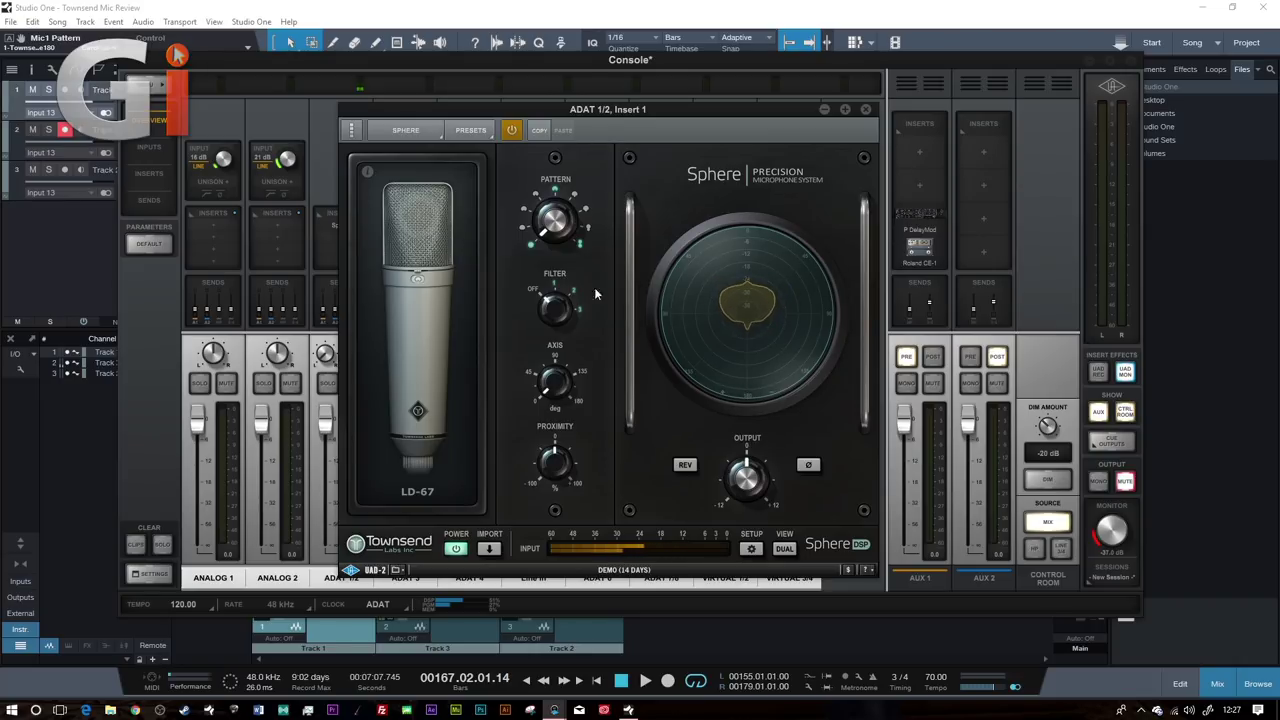
Step: Try different polar patterns on the LD-67, alternating cardioid and omni before stepping through intermediate positions toward figure-8
{"action": "left_click", "coordinate": [553, 187]}
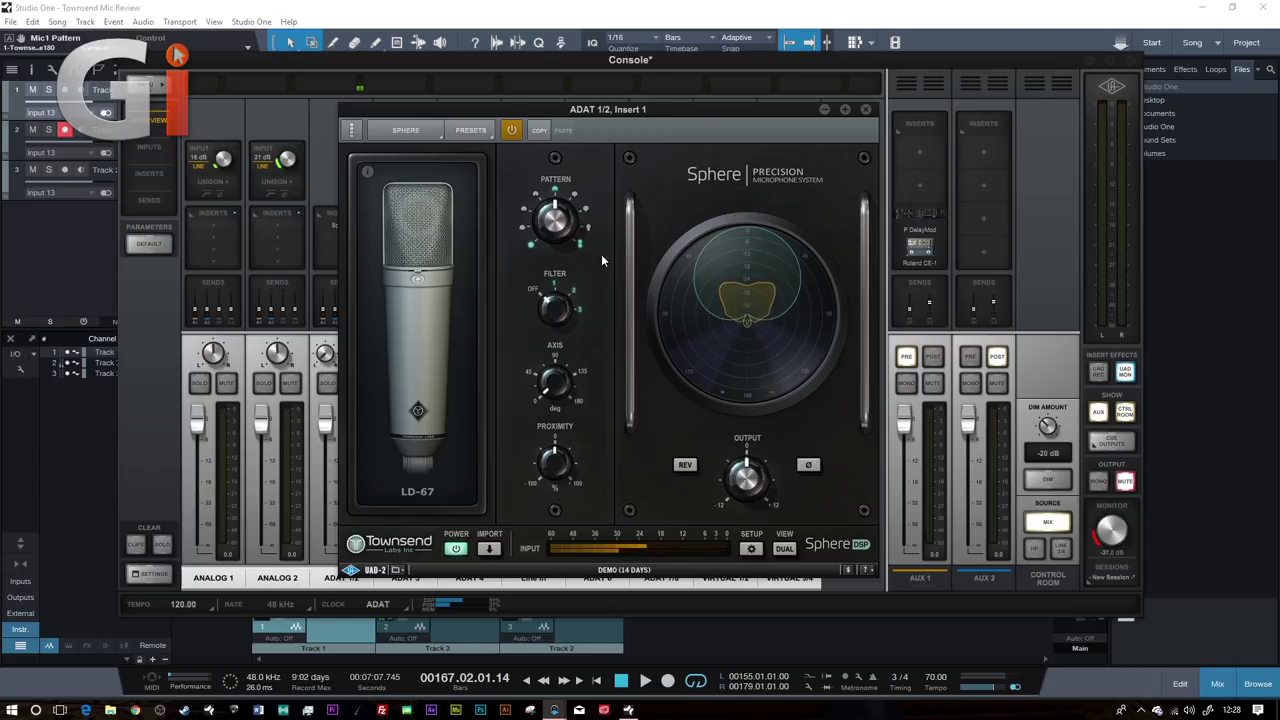
{"action": "left_click", "coordinate": [529, 243]}
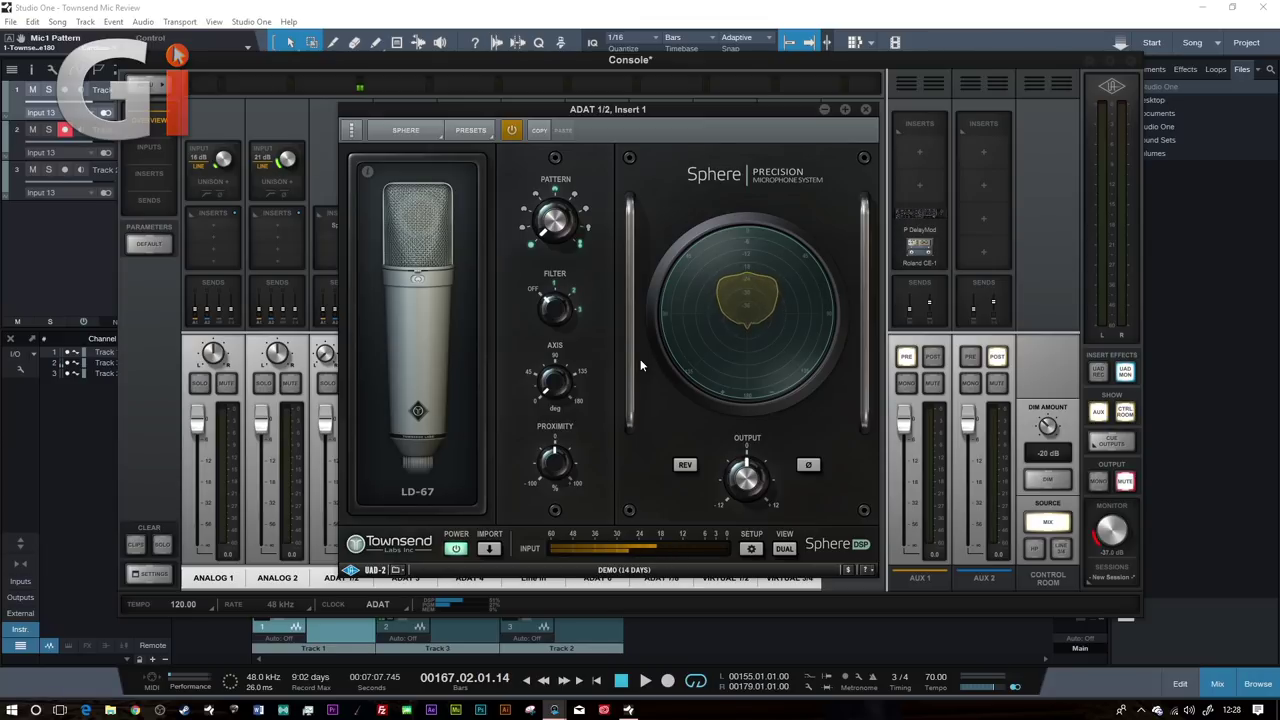
{"action": "left_click", "coordinate": [554, 187]}
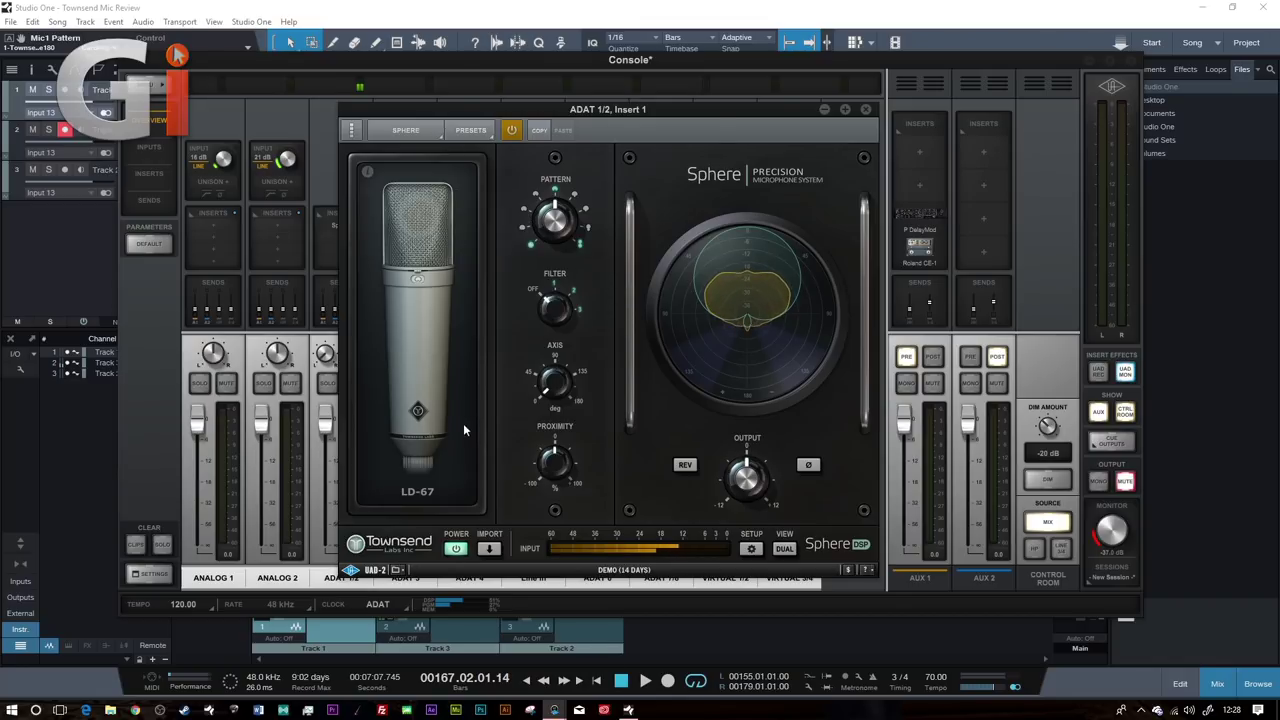
{"action": "left_click", "coordinate": [525, 213]}
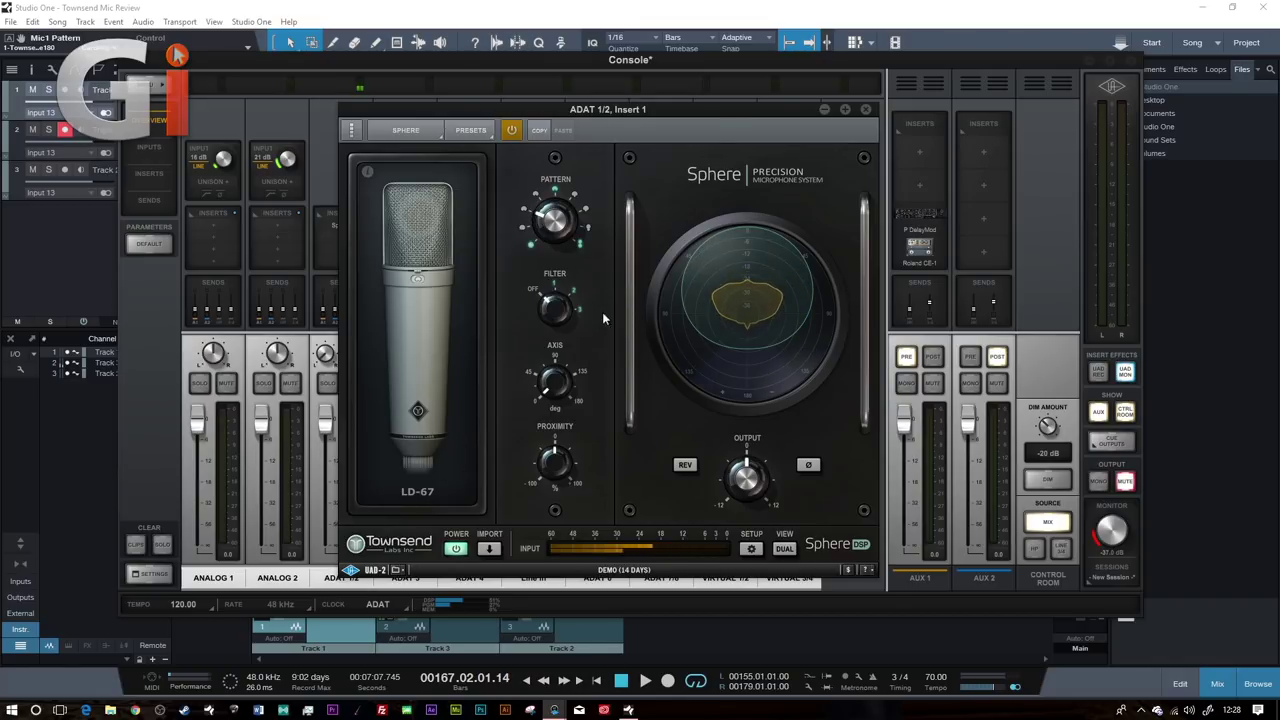
{"action": "left_click", "coordinate": [588, 212]}
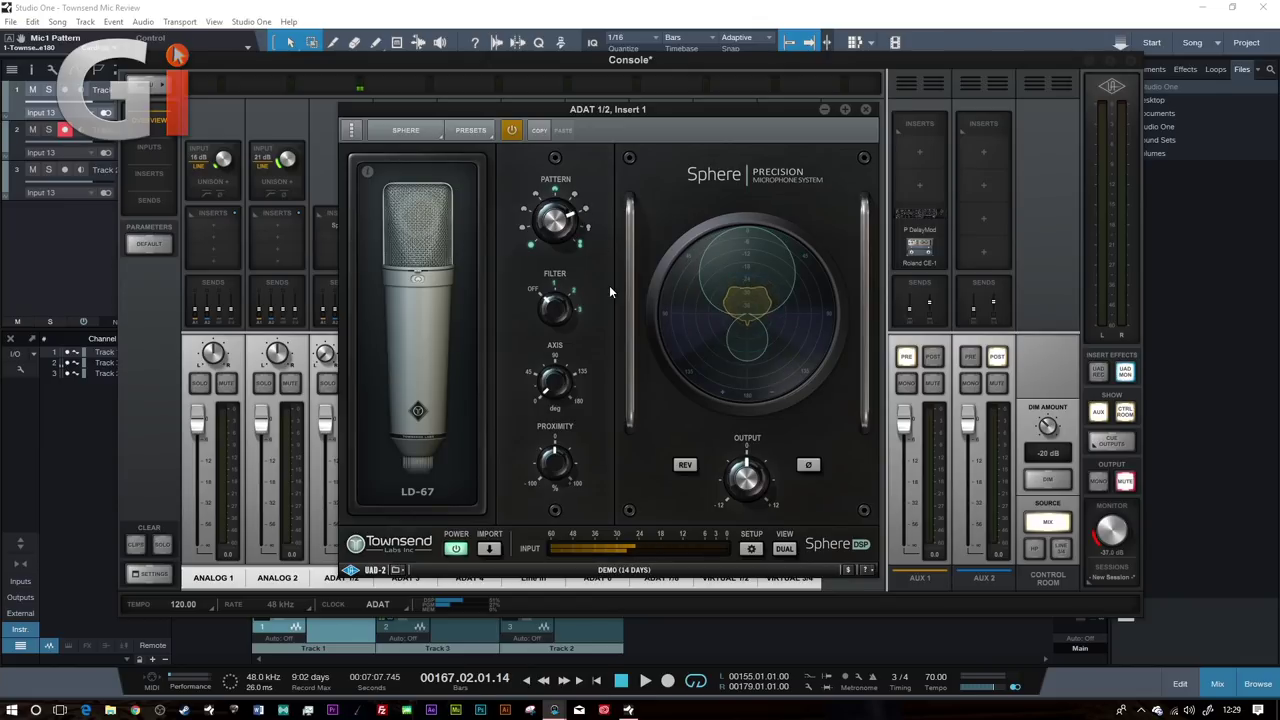
{"action": "left_click", "coordinate": [589, 236]}
{"action": "left_click", "coordinate": [589, 234]}
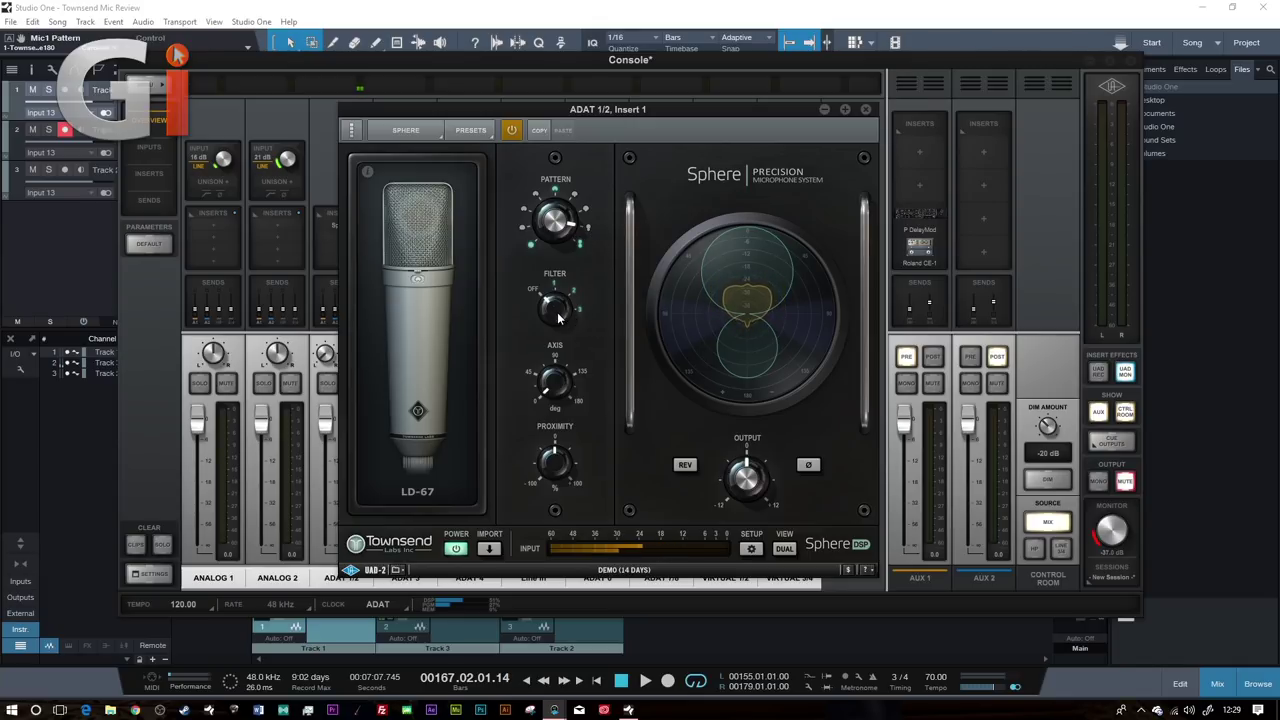
Step: Try the filter on the LD-67, then on the hybrid DN-57 model, finishing with the filter off
{"action": "left_click_drag", "start_coordinate": [558, 314], "coordinate": [588, 392]}
{"action": "left_click", "coordinate": [420, 492]}
{"action": "mouse_move", "coordinate": [435, 532]}
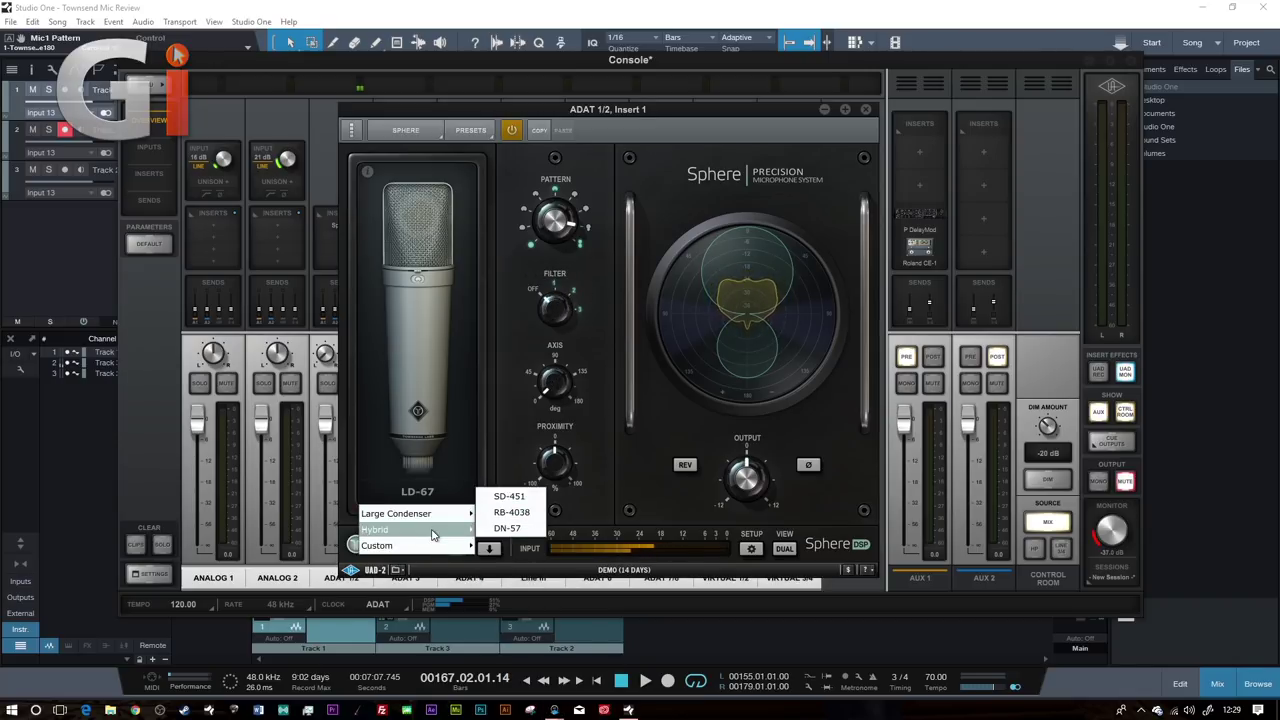
{"action": "left_click", "coordinate": [519, 496]}
{"action": "mouse_move", "coordinate": [562, 316]}
{"action": "left_mouse_down"}
{"action": "mouse_move", "coordinate": [572, 264]}
{"action": "mouse_move", "coordinate": [566, 310]}
{"action": "left_mouse_up"}
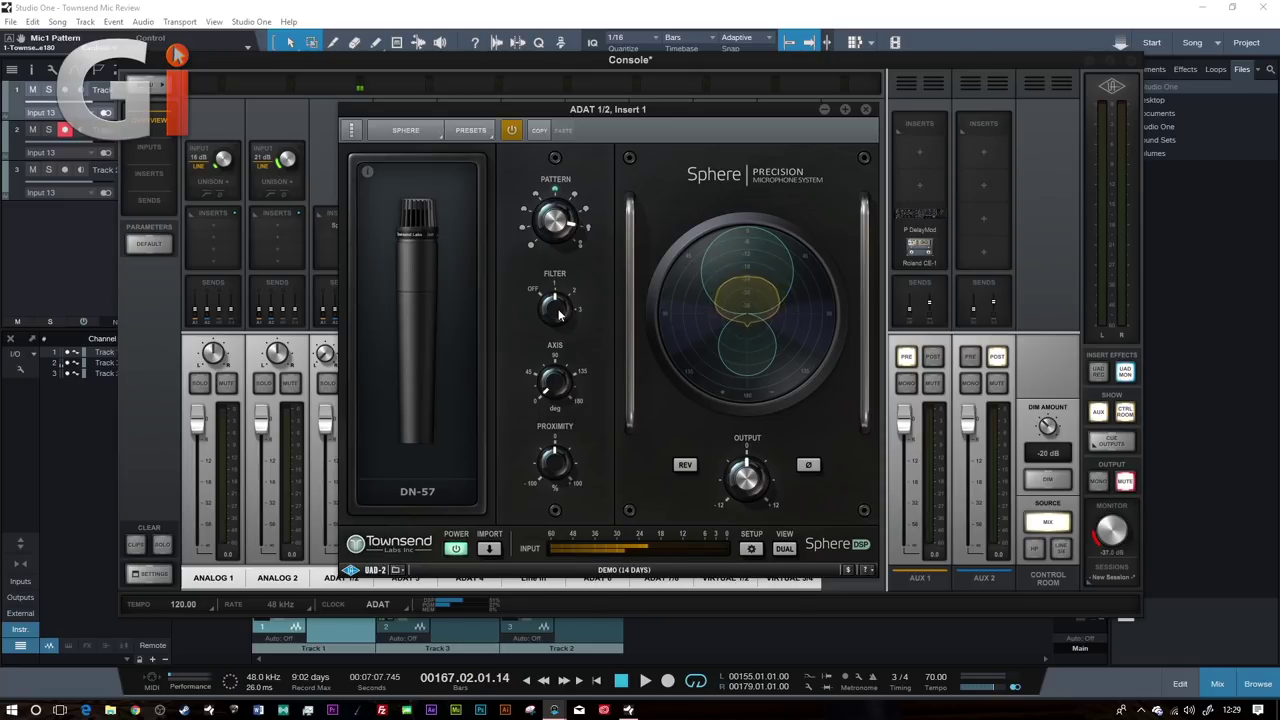
{"action": "left_click_drag", "start_coordinate": [560, 315], "coordinate": [562, 297]}
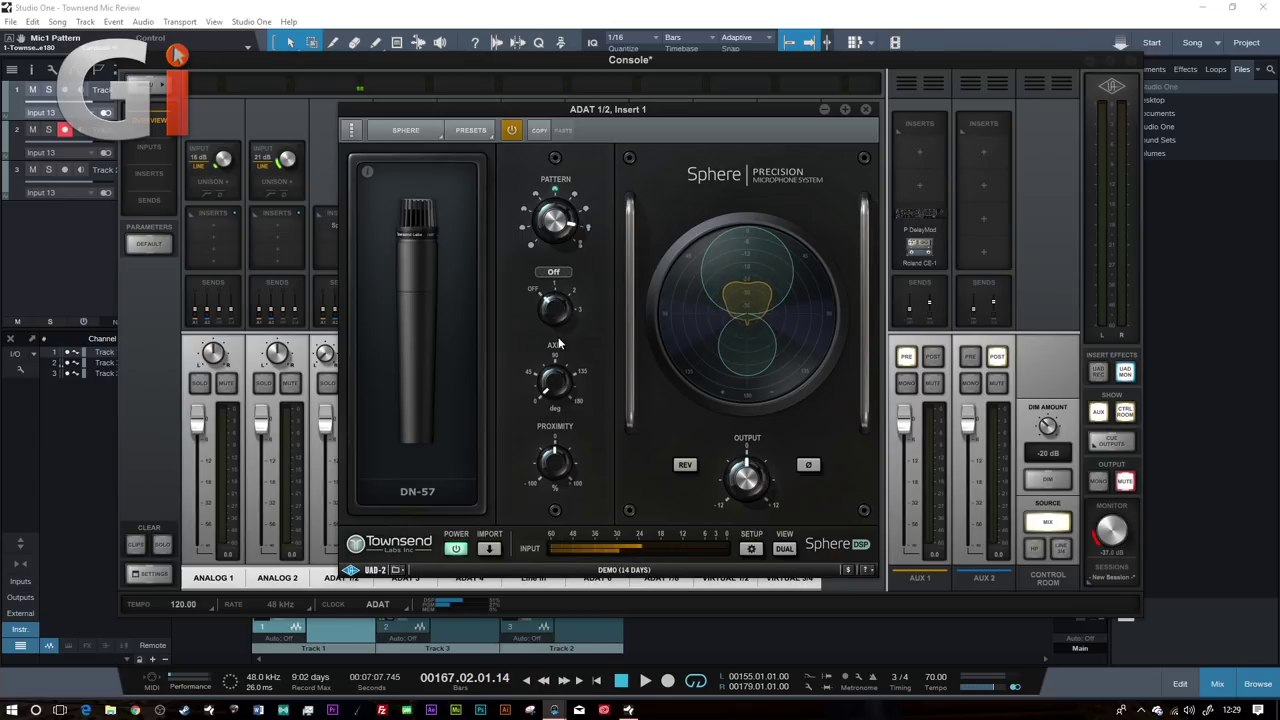
Step: Switch the microphone model back to the large condenser LD-67
{"action": "left_click", "coordinate": [428, 494]}
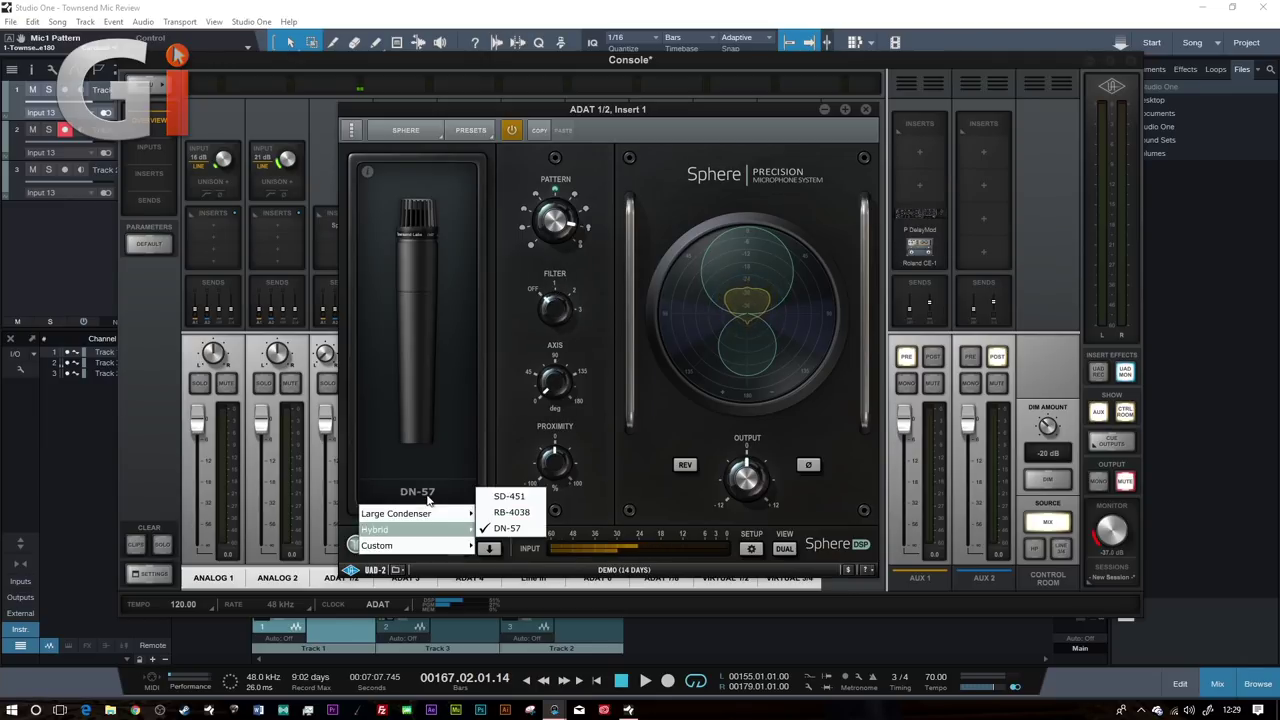
{"action": "mouse_move", "coordinate": [395, 513]}
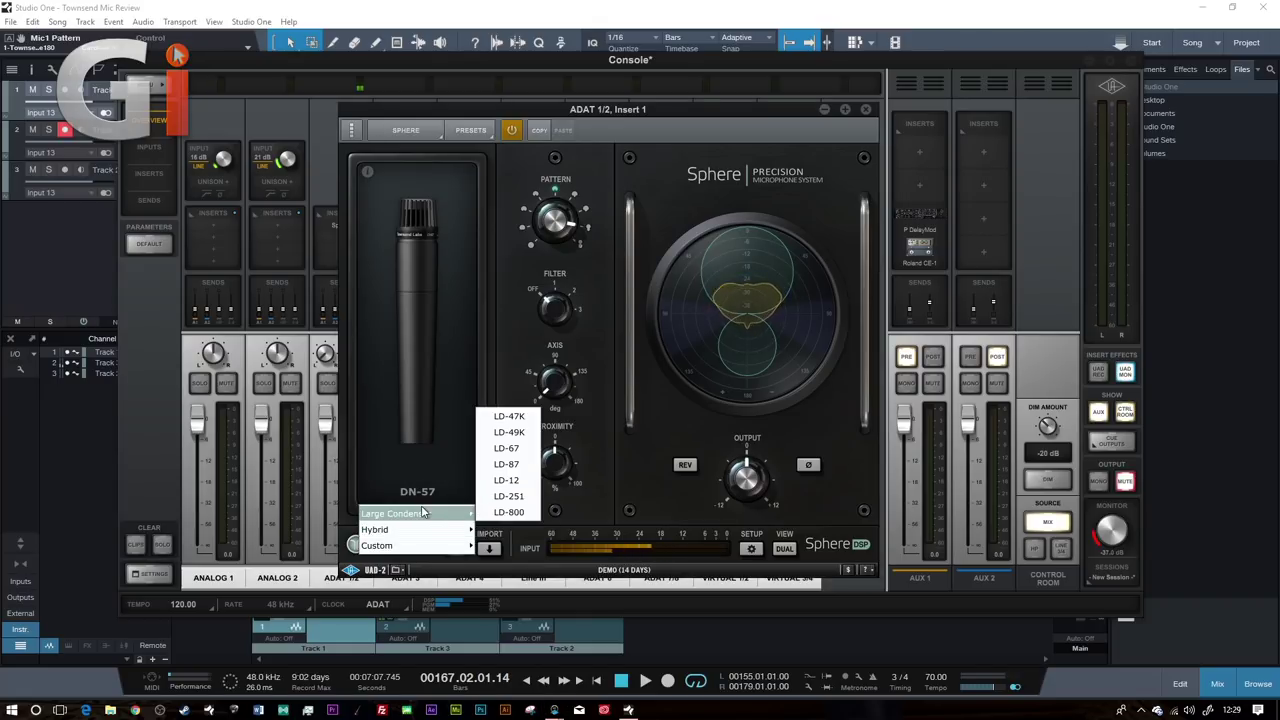
{"action": "left_click", "coordinate": [508, 455]}
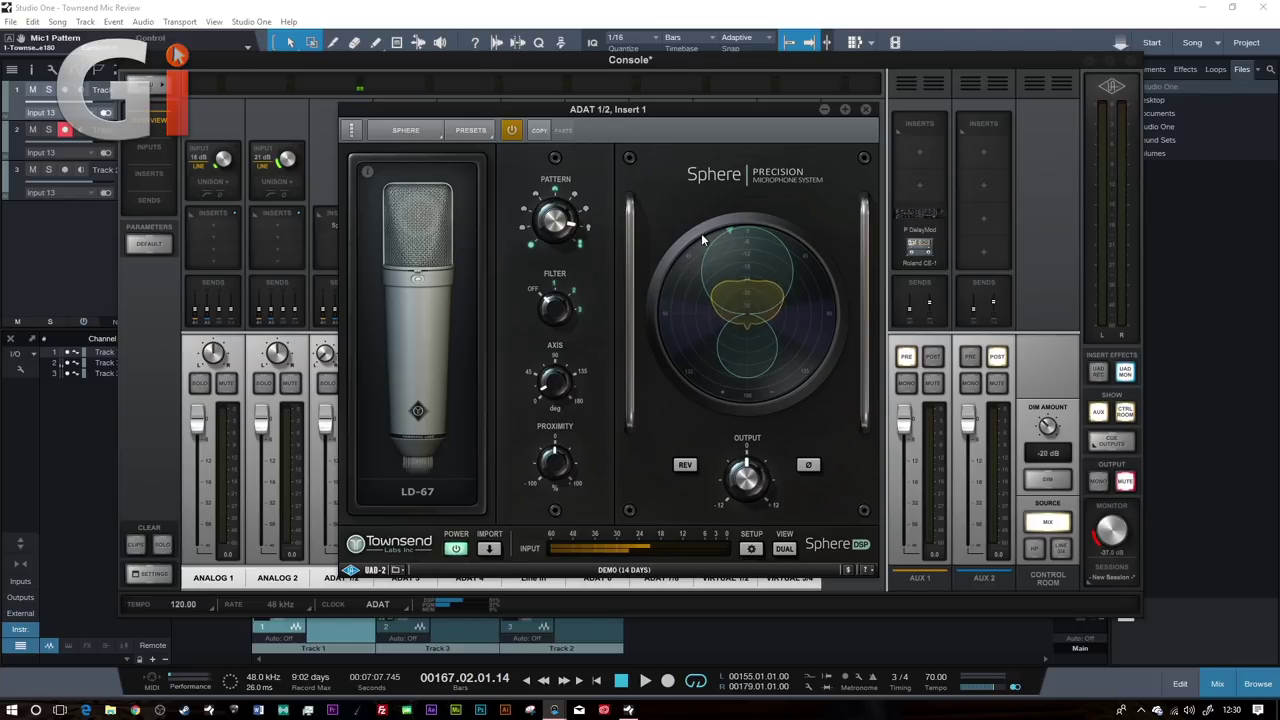
Step: Turn the LD-67's axis to 180 degrees and set its polar pattern to cardioid
{"action": "left_click_drag", "start_coordinate": [555, 388], "coordinate": [579, 262]}
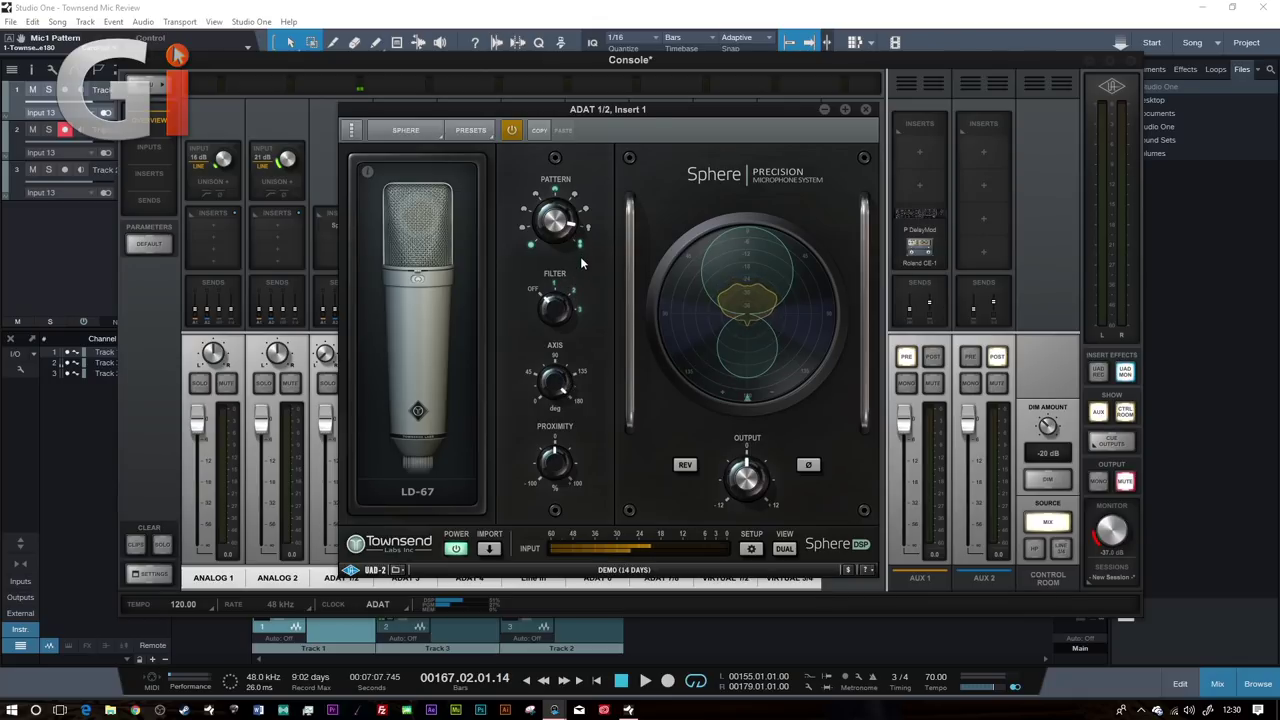
{"action": "left_click_drag", "start_coordinate": [555, 222], "coordinate": [557, 206]}
{"action": "left_click_drag", "start_coordinate": [548, 400], "coordinate": [568, 260]}
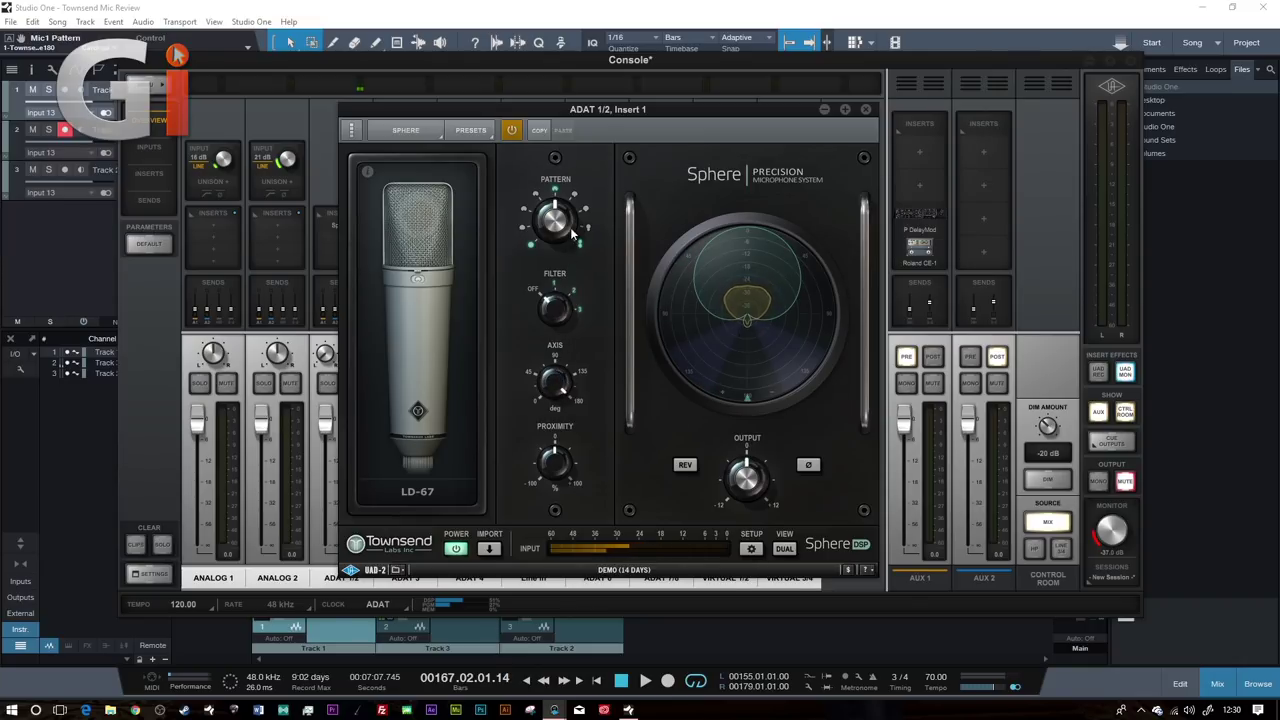
Step: Switch to the hybrid DN-57 to compare it off-axis, then return to LD-67 with the axis at 0 degrees
{"action": "left_click", "coordinate": [417, 491]}
{"action": "left_click", "coordinate": [507, 528]}
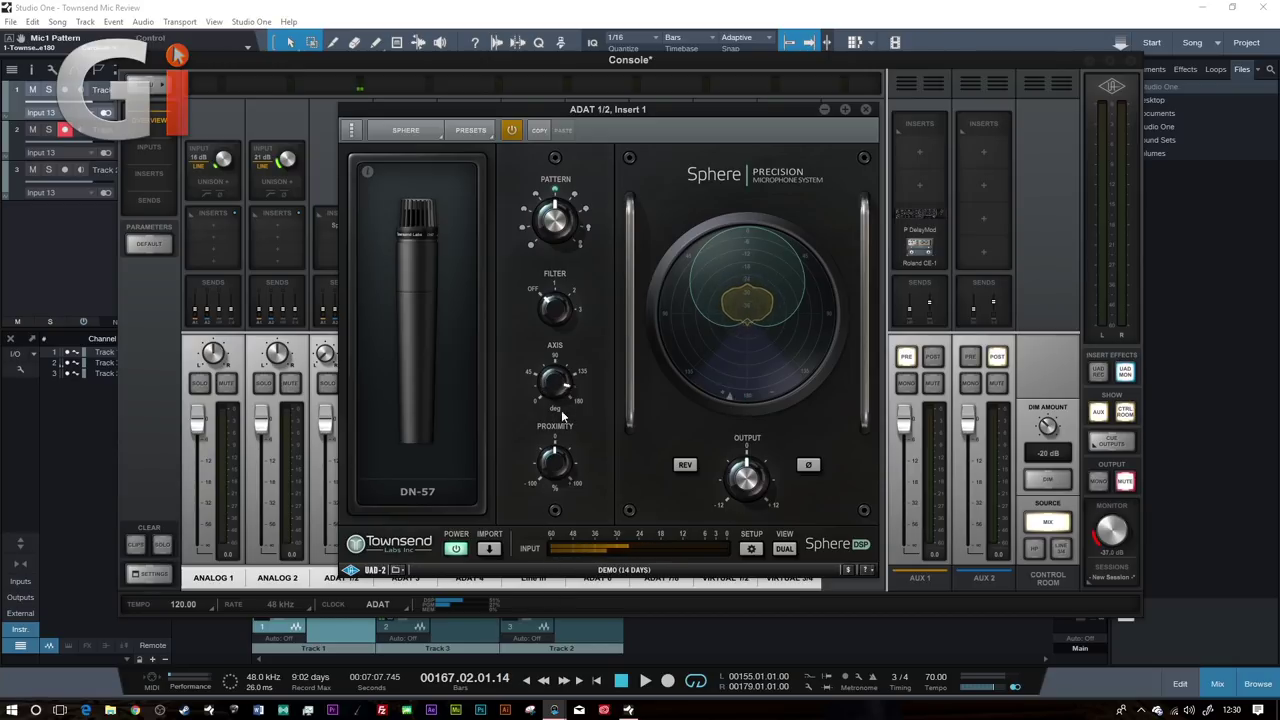
{"action": "left_click", "coordinate": [448, 470]}
{"action": "mouse_move", "coordinate": [430, 508]}
{"action": "left_click", "coordinate": [548, 436]}
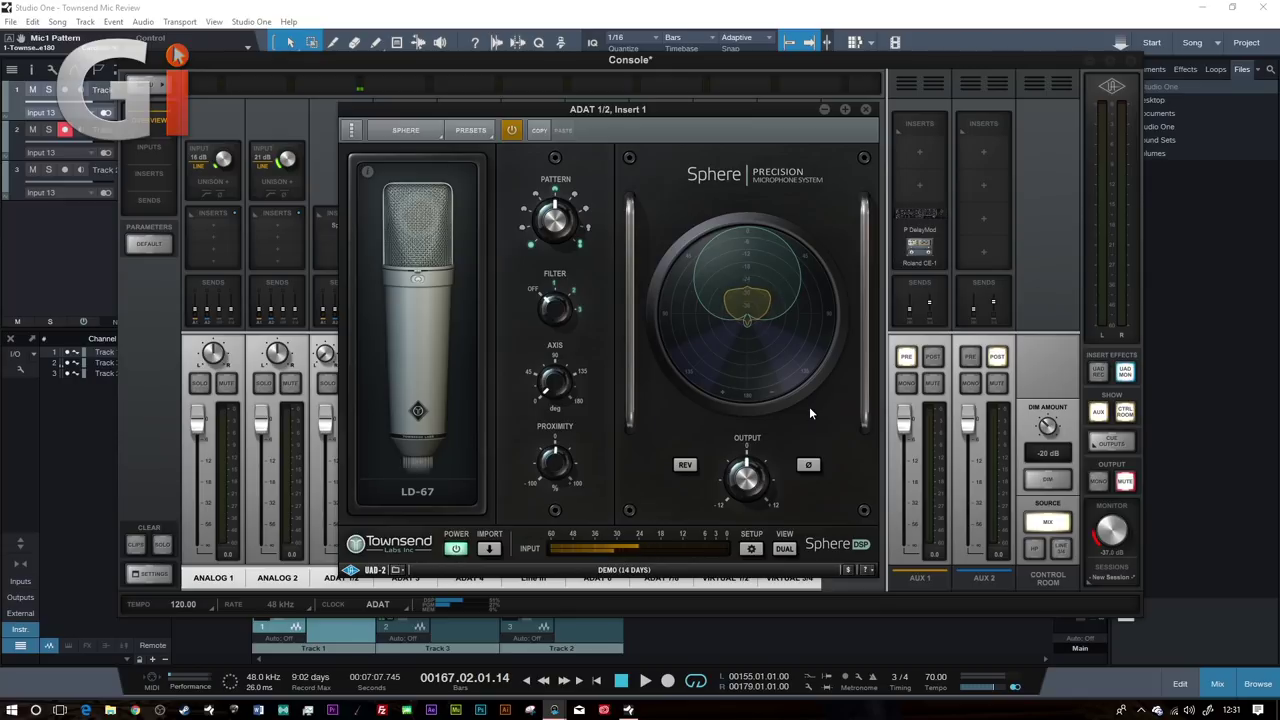
Step: Enable the dual microphone view and blend the LD-12 model in as Mic 2 alongside the LD-67
{"action": "left_click", "coordinate": [784, 548]}
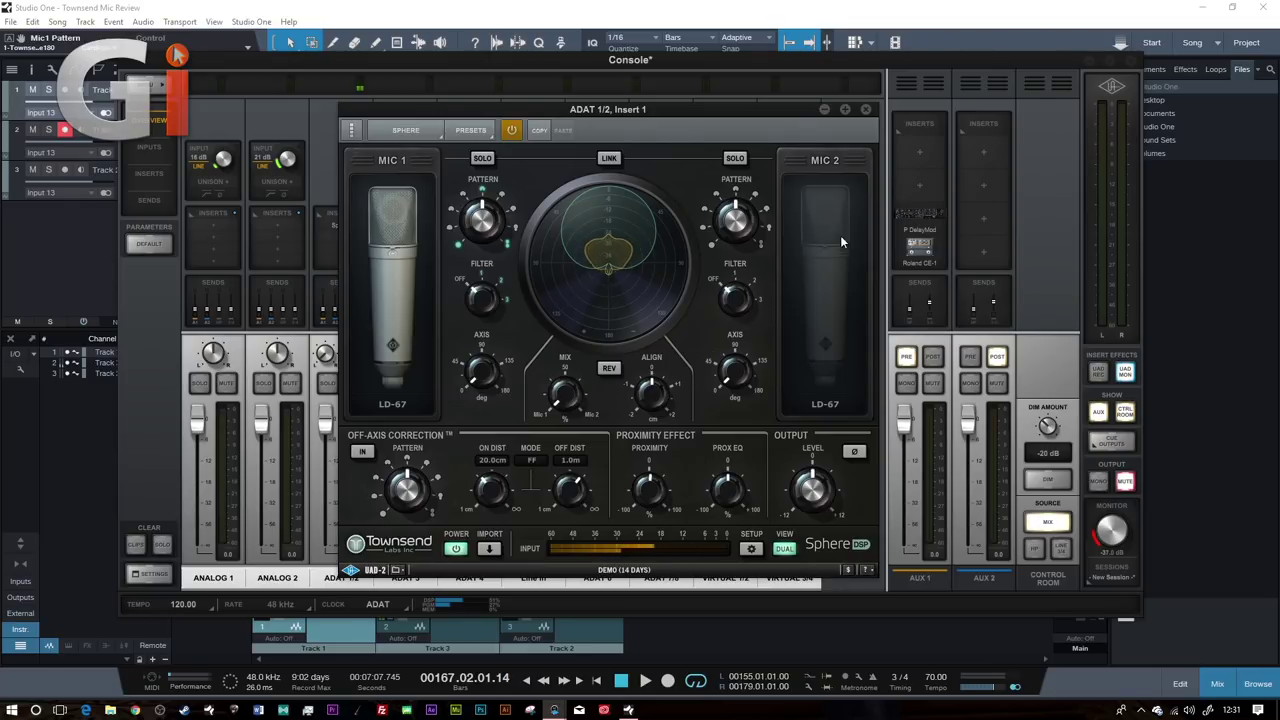
{"action": "left_click", "coordinate": [826, 405]}
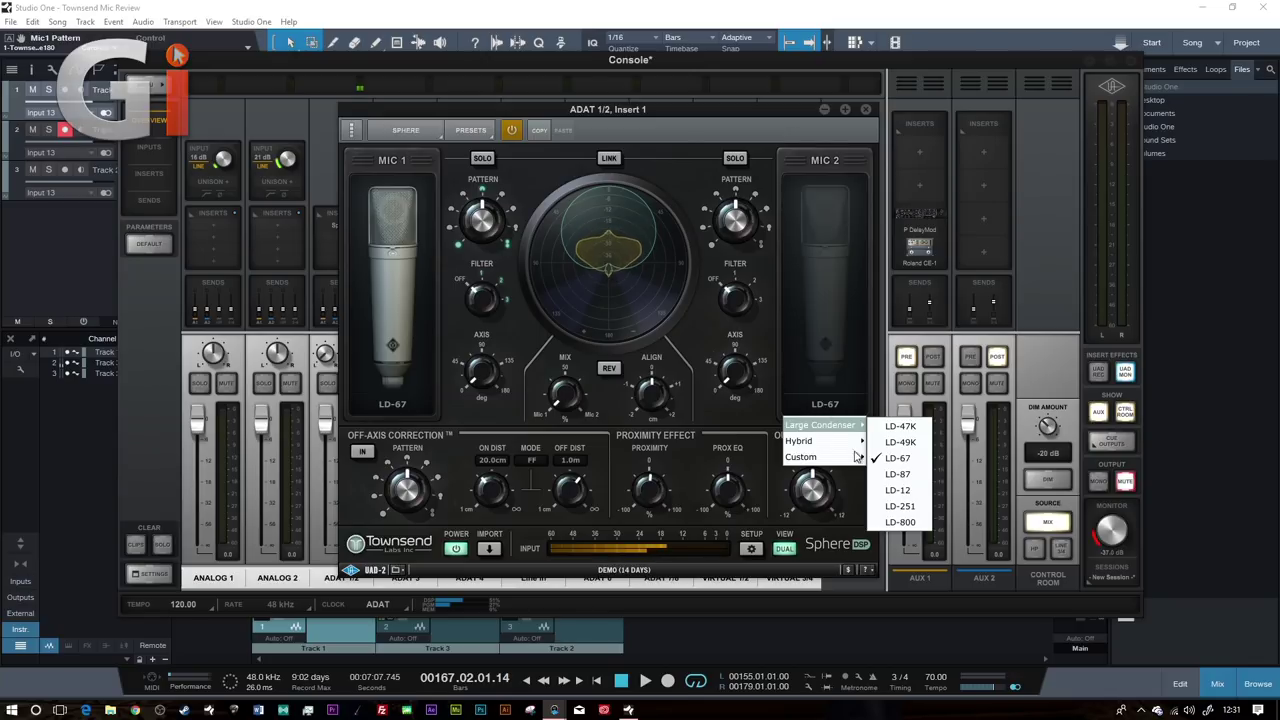
{"action": "mouse_move", "coordinate": [838, 452]}
{"action": "mouse_move", "coordinate": [835, 425]}
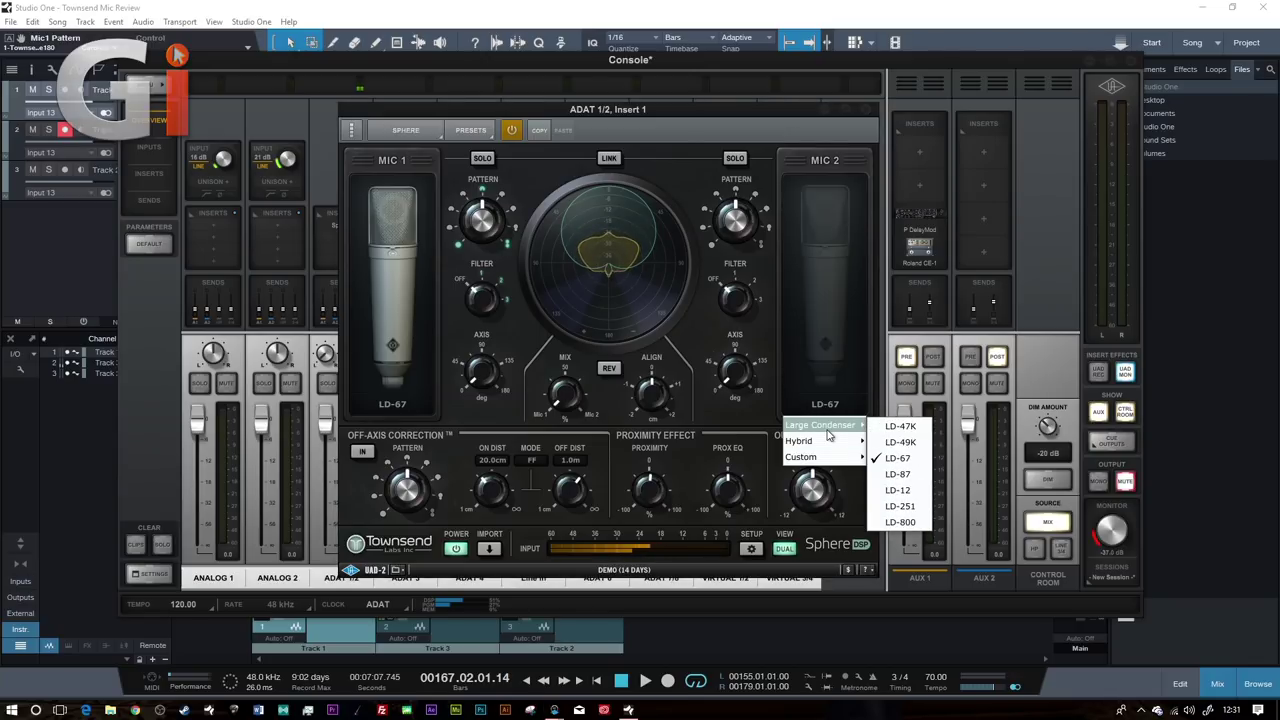
{"action": "left_click", "coordinate": [895, 492]}
{"action": "left_click_drag", "start_coordinate": [568, 403], "coordinate": [572, 366]}
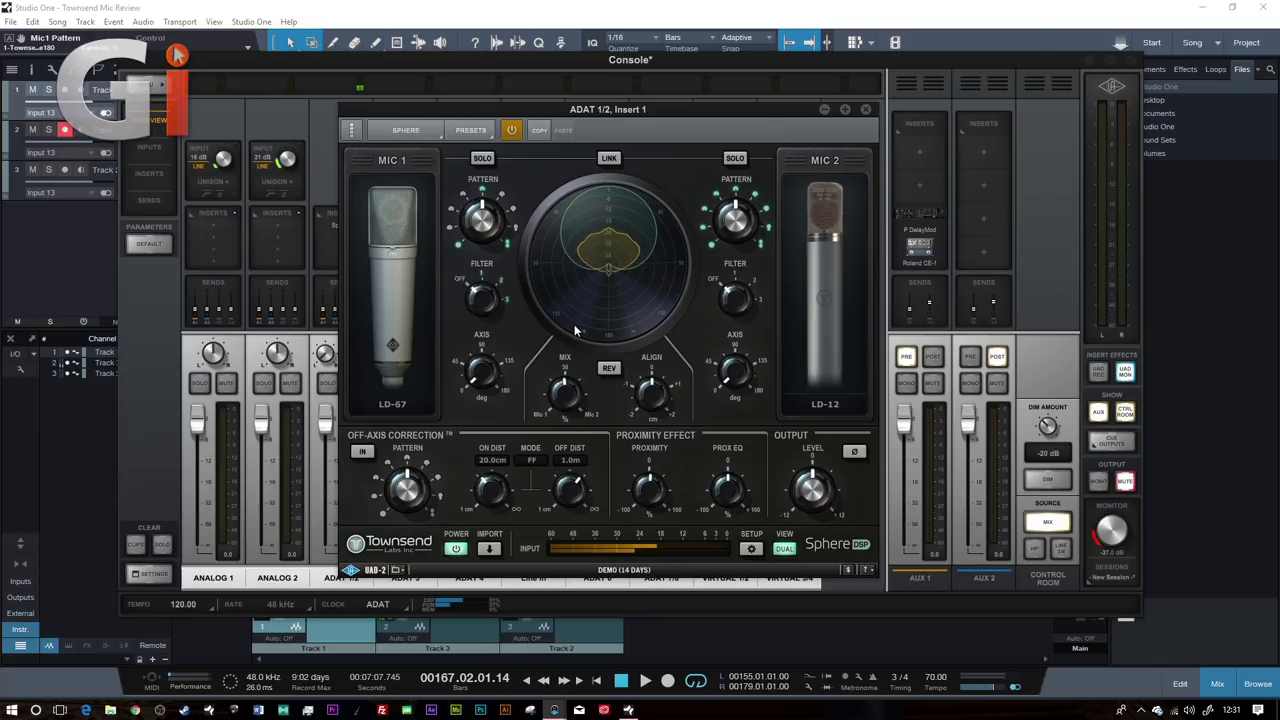
Step: Try linking Mic 1 and Mic 2, unlink them, and restore the large condenser LD-12 as Mic 2
{"action": "mouse_move", "coordinate": [568, 385]}
{"action": "left_mouse_down"}
{"action": "mouse_move", "coordinate": [571, 370]}
{"action": "mouse_move", "coordinate": [569, 391]}
{"action": "left_mouse_up"}
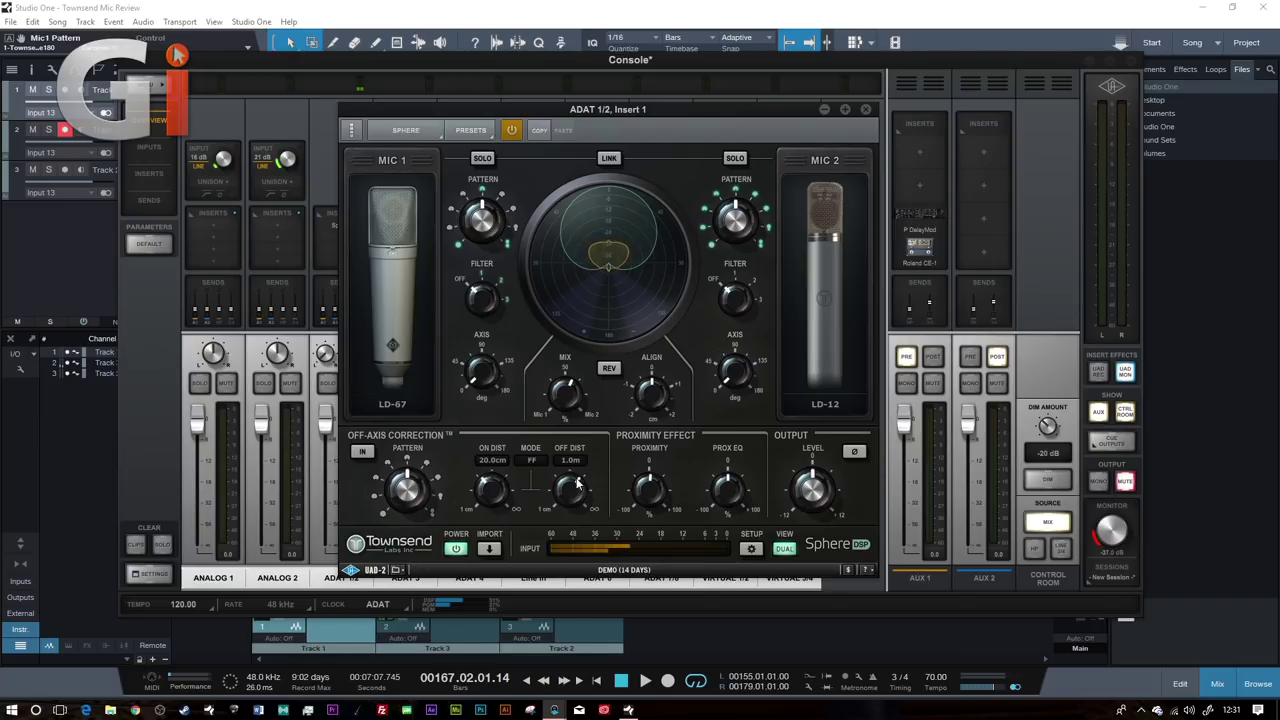
{"action": "left_click", "coordinate": [608, 158]}
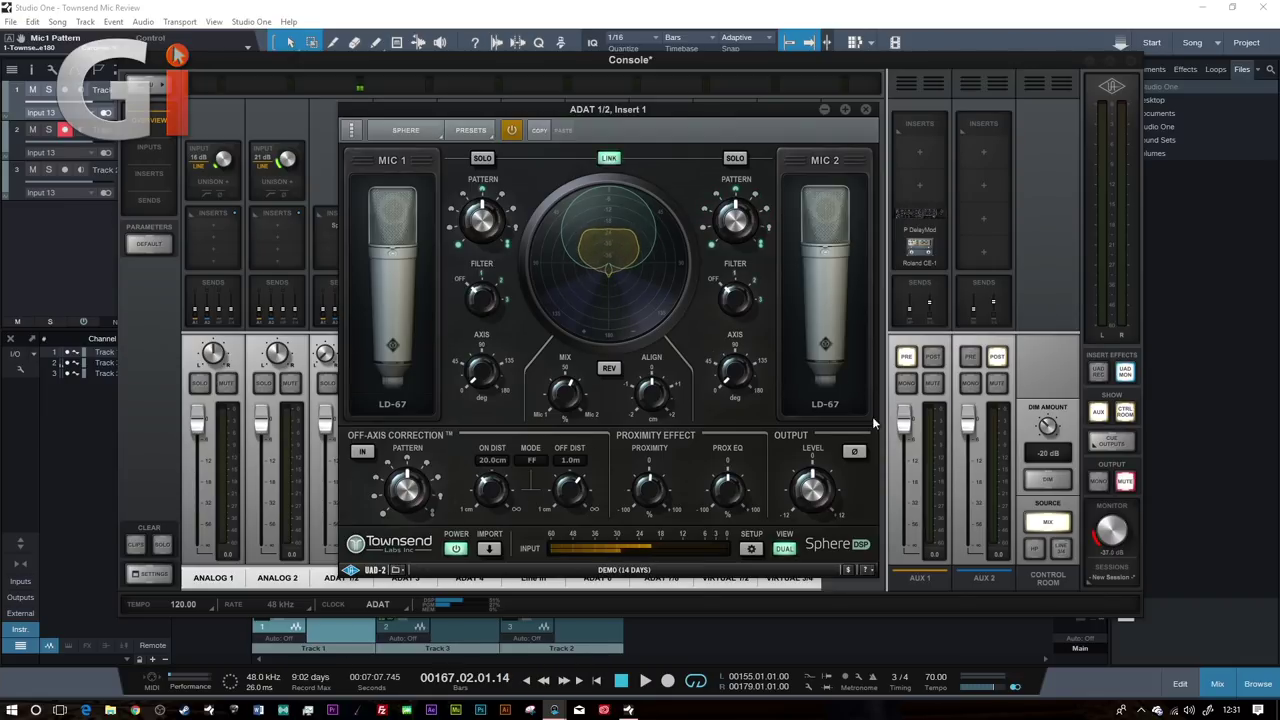
{"action": "left_click", "coordinate": [612, 160]}
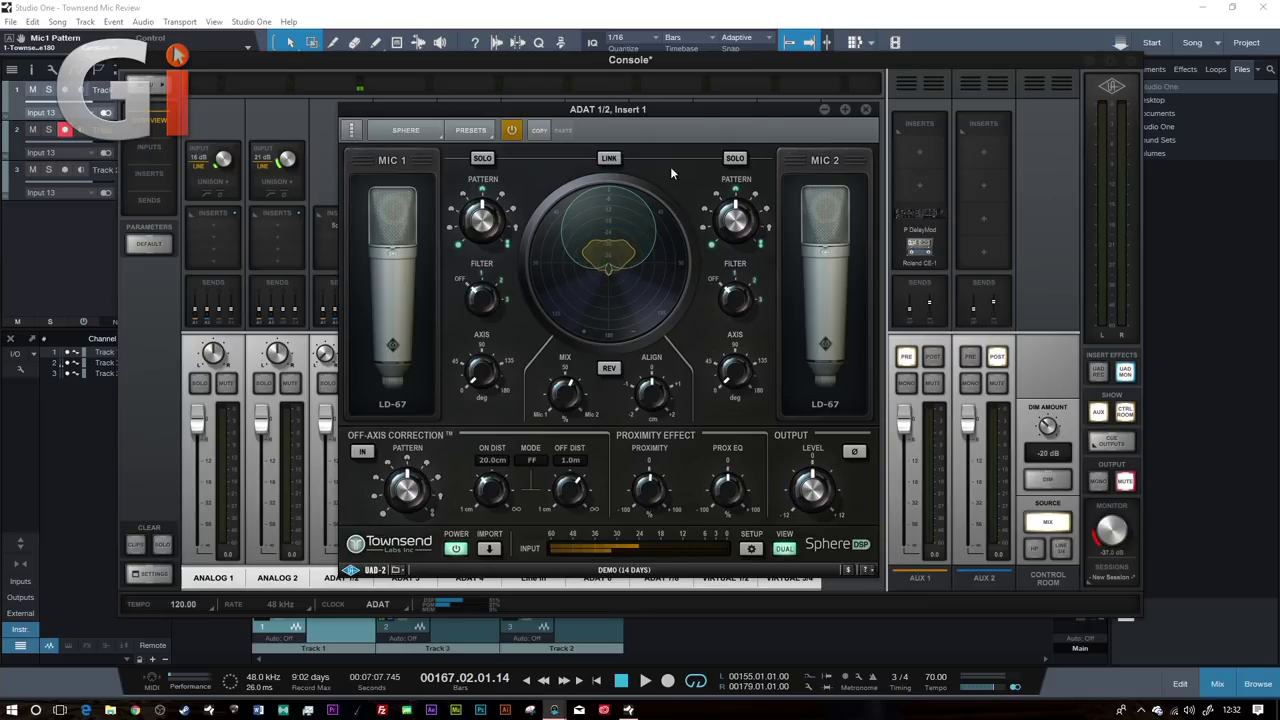
{"action": "left_click", "coordinate": [836, 400]}
{"action": "mouse_move", "coordinate": [830, 425]}
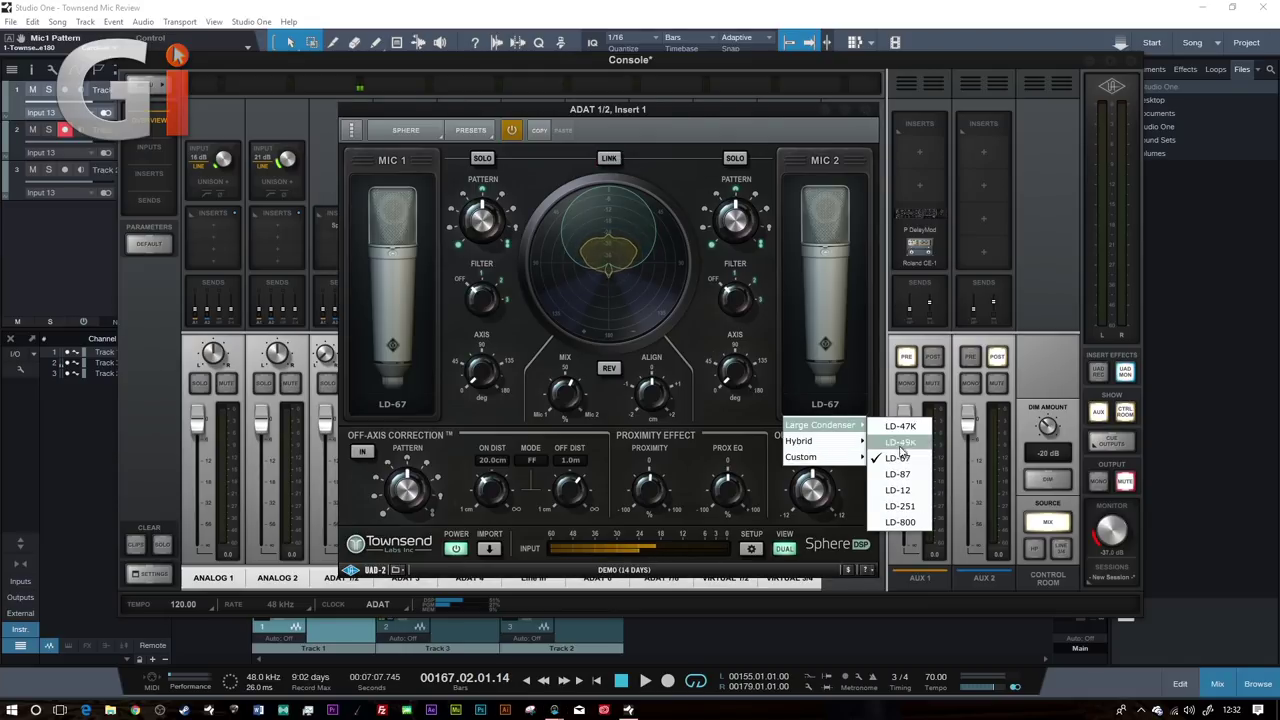
{"action": "left_click", "coordinate": [898, 490]}
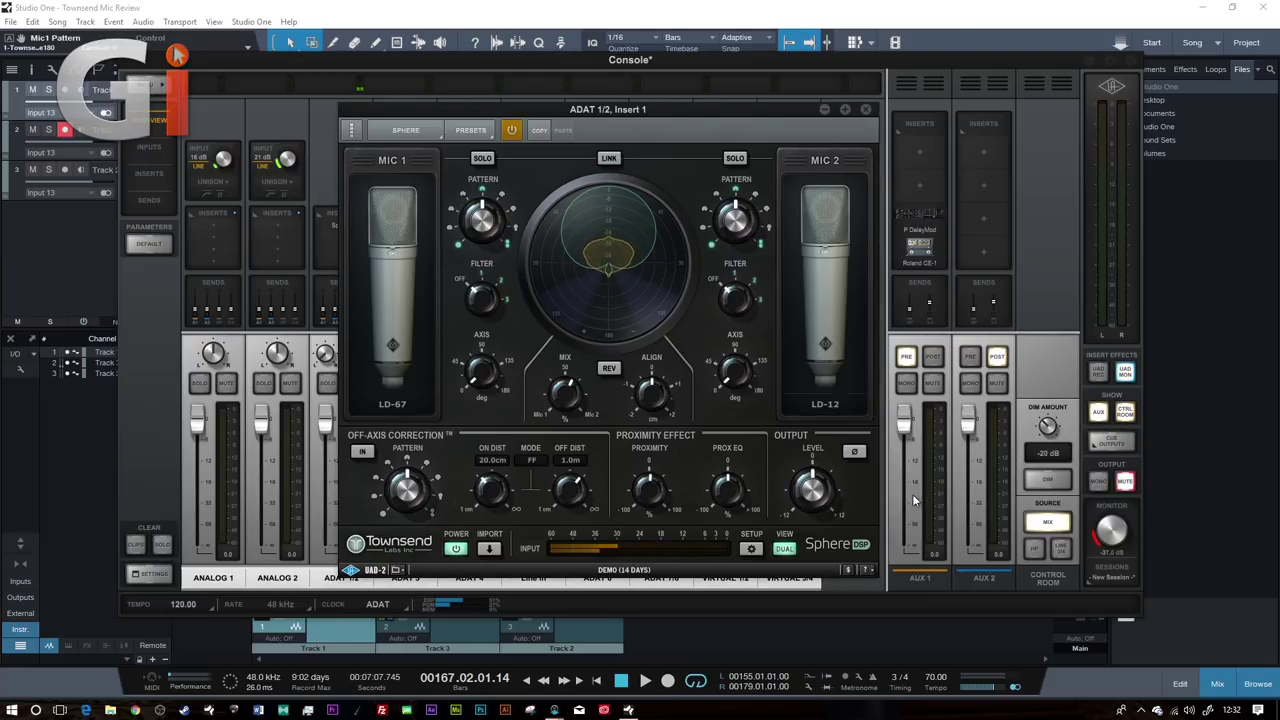
Step: Compare the LD-67 and LD-12 by soloing each in turn, then try the figure-8 pattern on the soloed LD-12
{"action": "left_click", "coordinate": [735, 159]}
{"action": "left_click", "coordinate": [484, 158]}
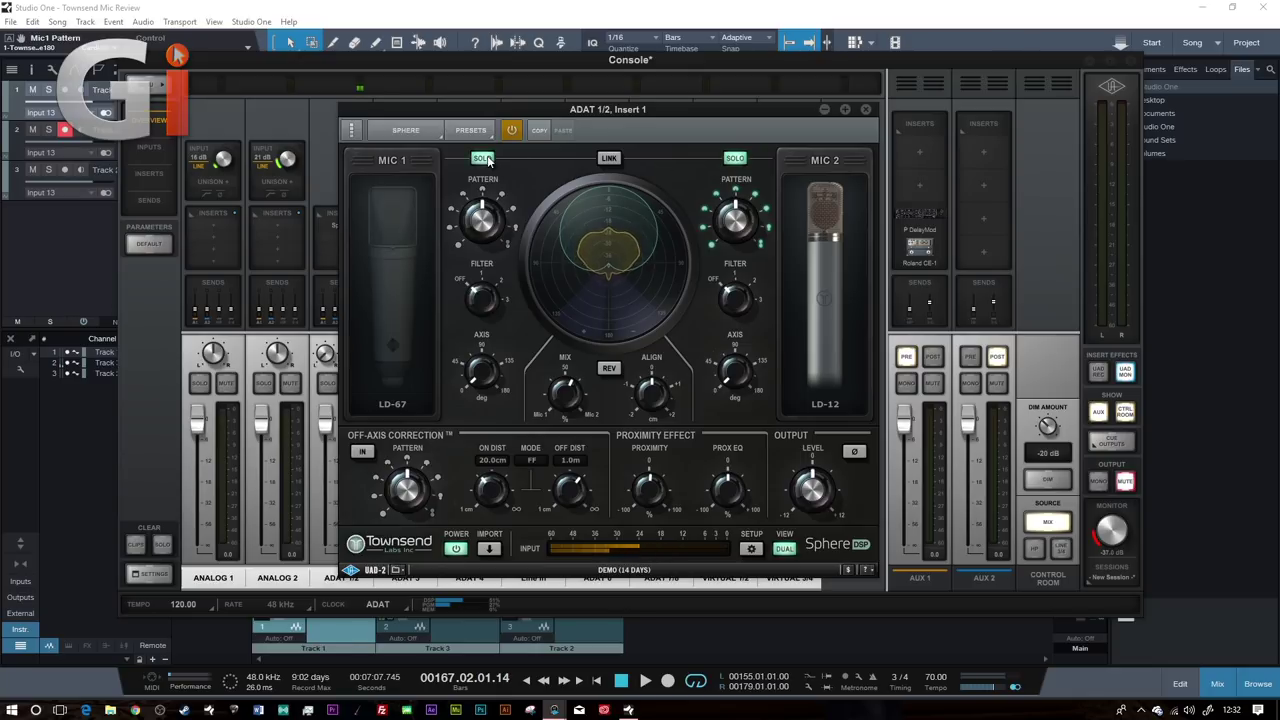
{"action": "left_click", "coordinate": [735, 159]}
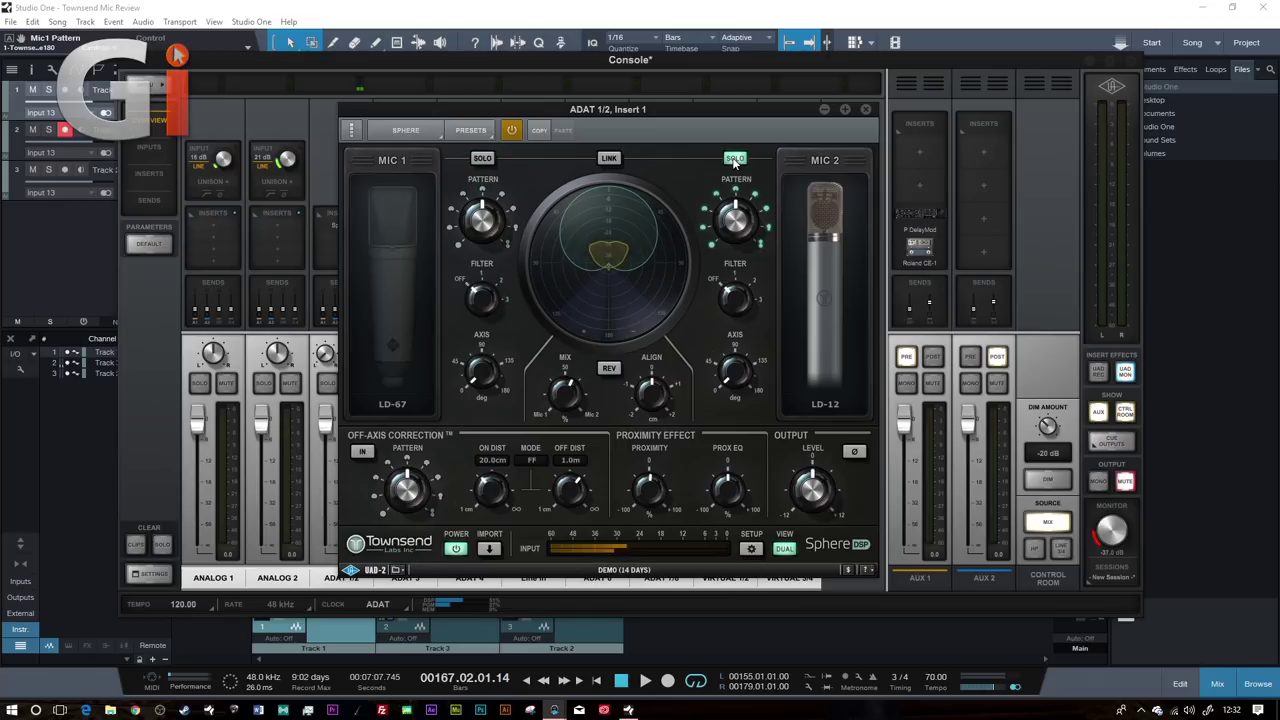
{"action": "left_click", "coordinate": [484, 158]}
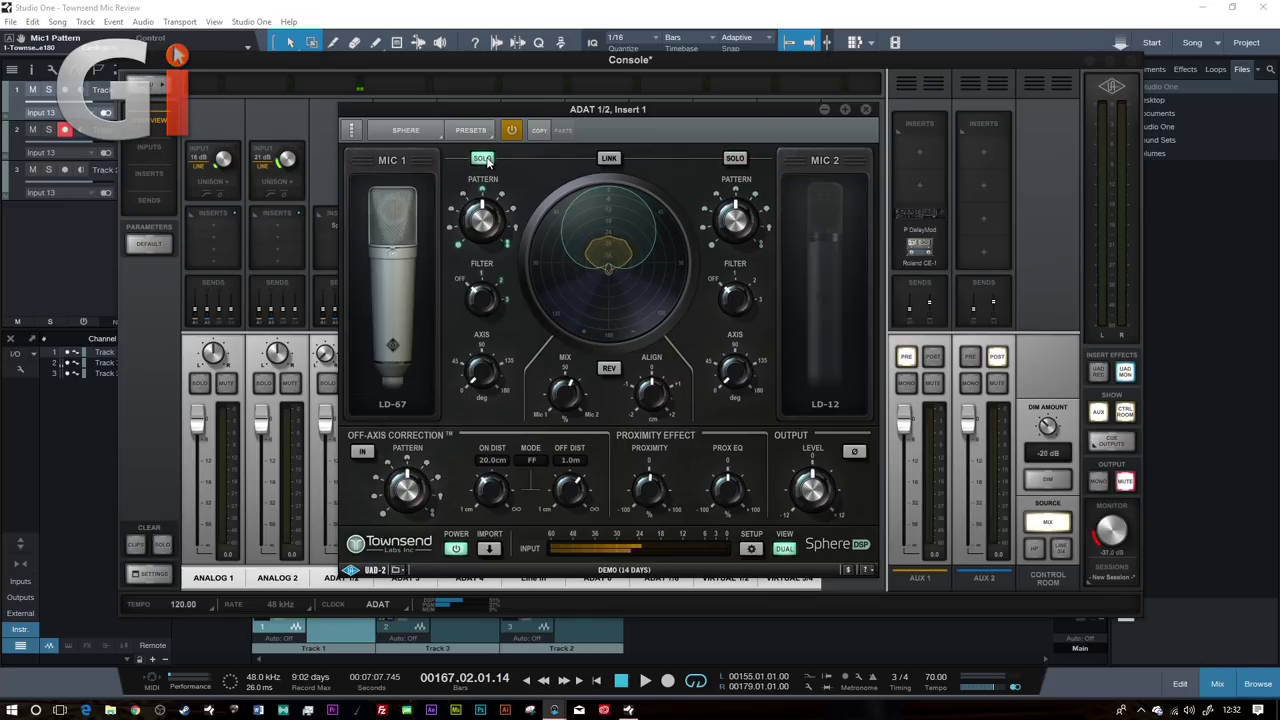
{"action": "left_click", "coordinate": [735, 159]}
{"action": "left_click_drag", "start_coordinate": [735, 225], "coordinate": [745, 230]}
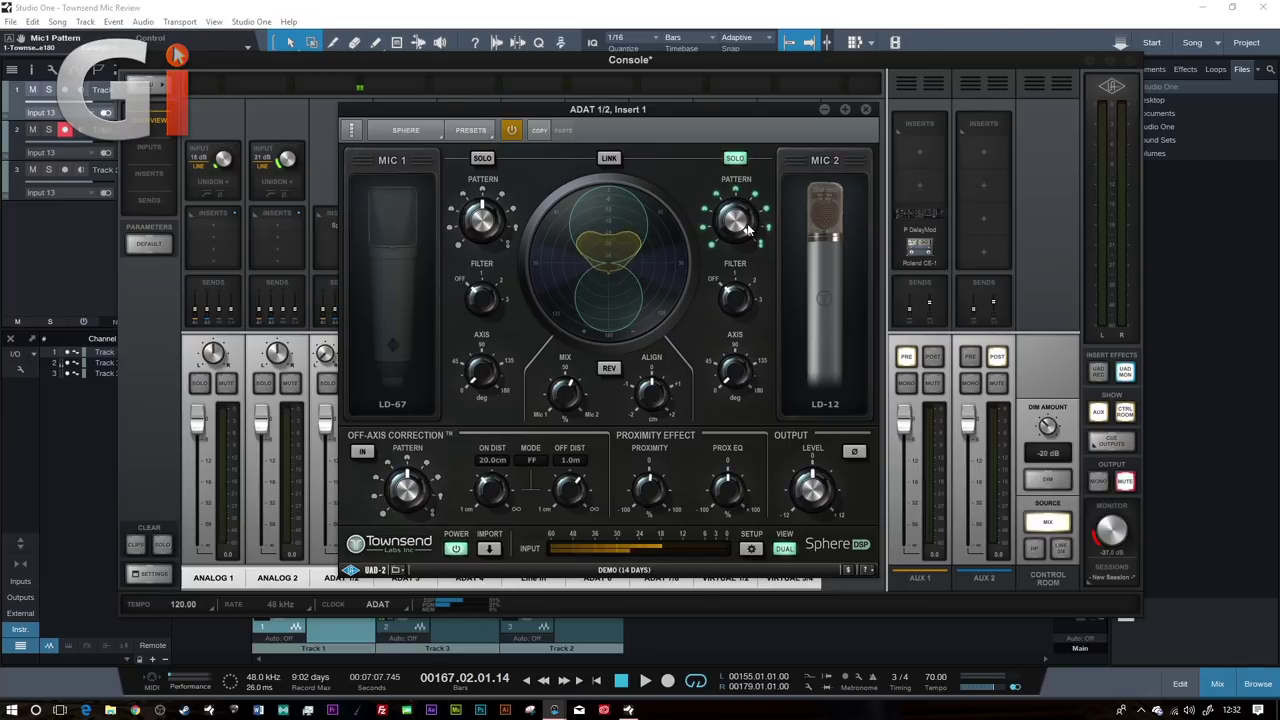
{"action": "left_click_drag", "start_coordinate": [745, 230], "coordinate": [738, 285]}
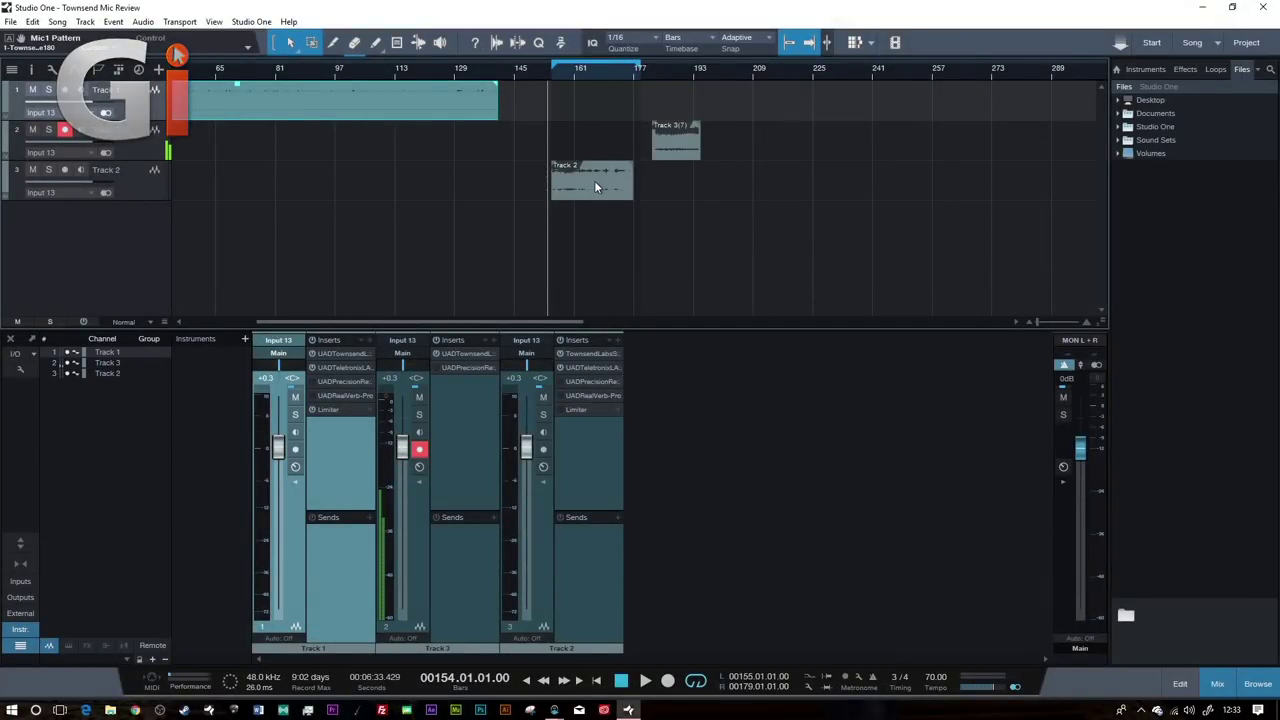
Step: Open Track 2's Townsend Labs Sphere 180 insert, try varying its stereo width, and close its window
{"action": "left_click", "coordinate": [148, 186]}
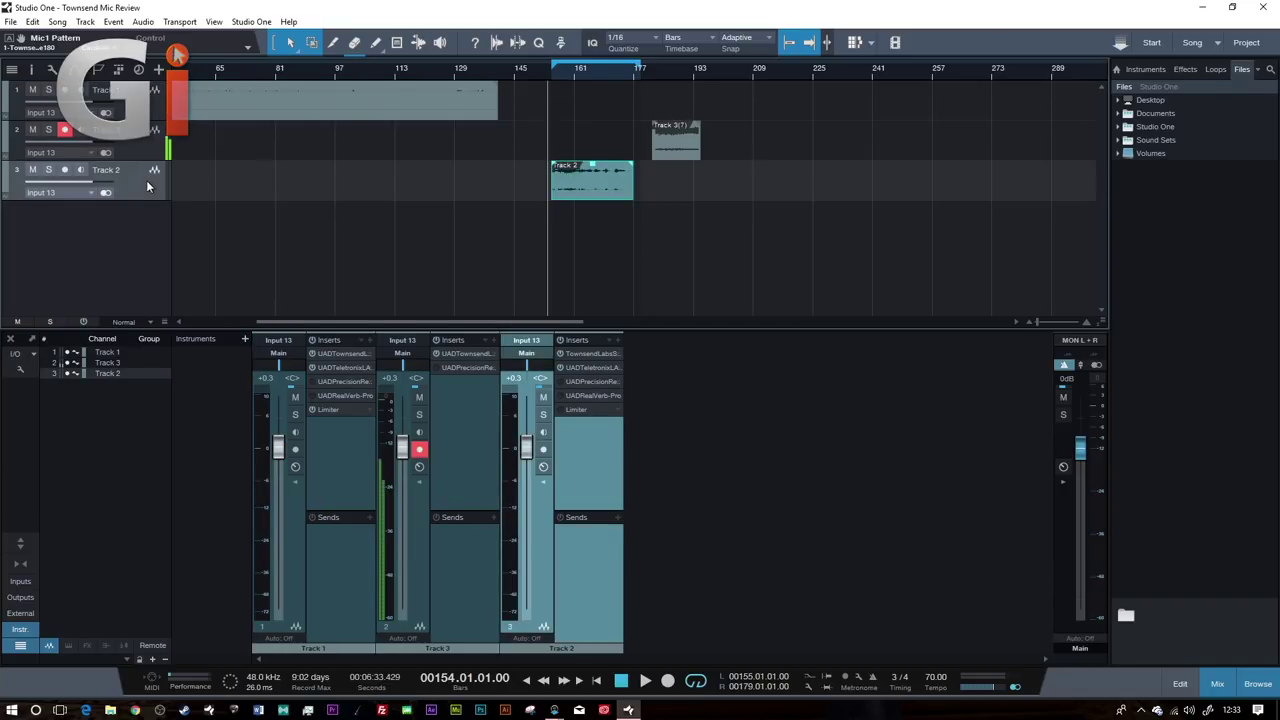
{"action": "left_click", "coordinate": [593, 353]}
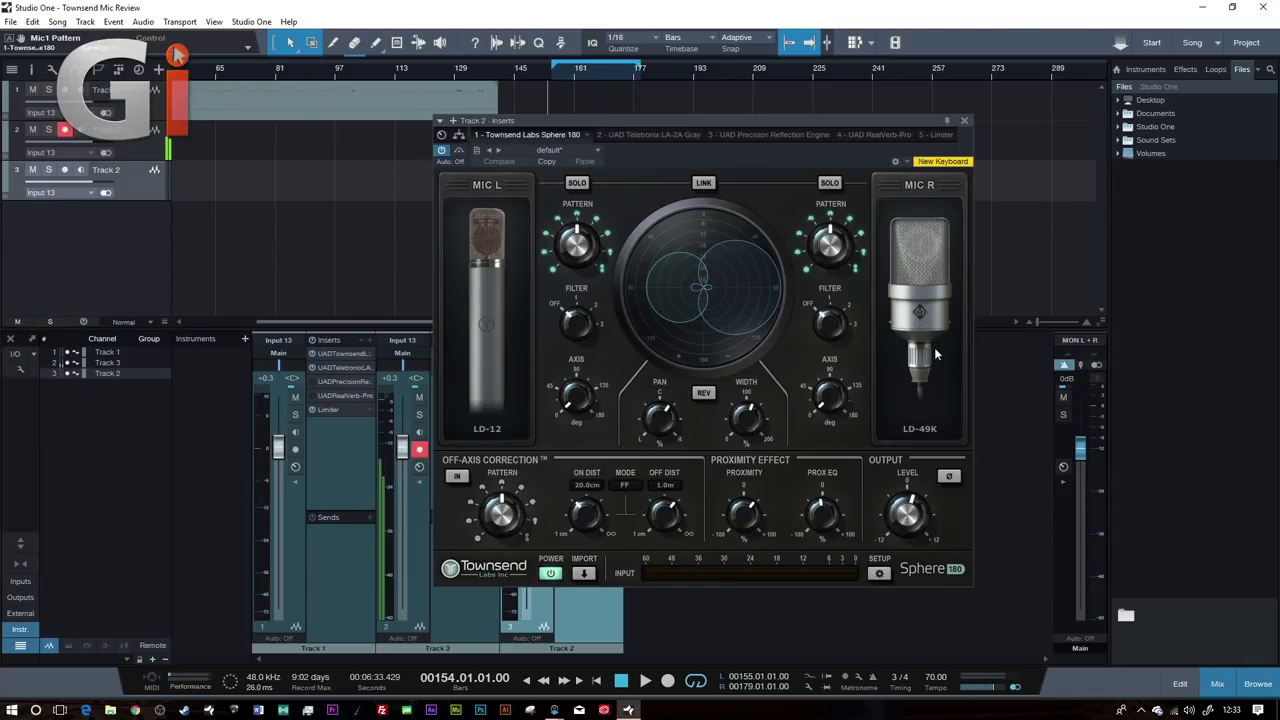
{"action": "mouse_move", "coordinate": [748, 430]}
{"action": "left_mouse_down"}
{"action": "mouse_move", "coordinate": [750, 404]}
{"action": "mouse_move", "coordinate": [754, 422]}
{"action": "left_mouse_up"}
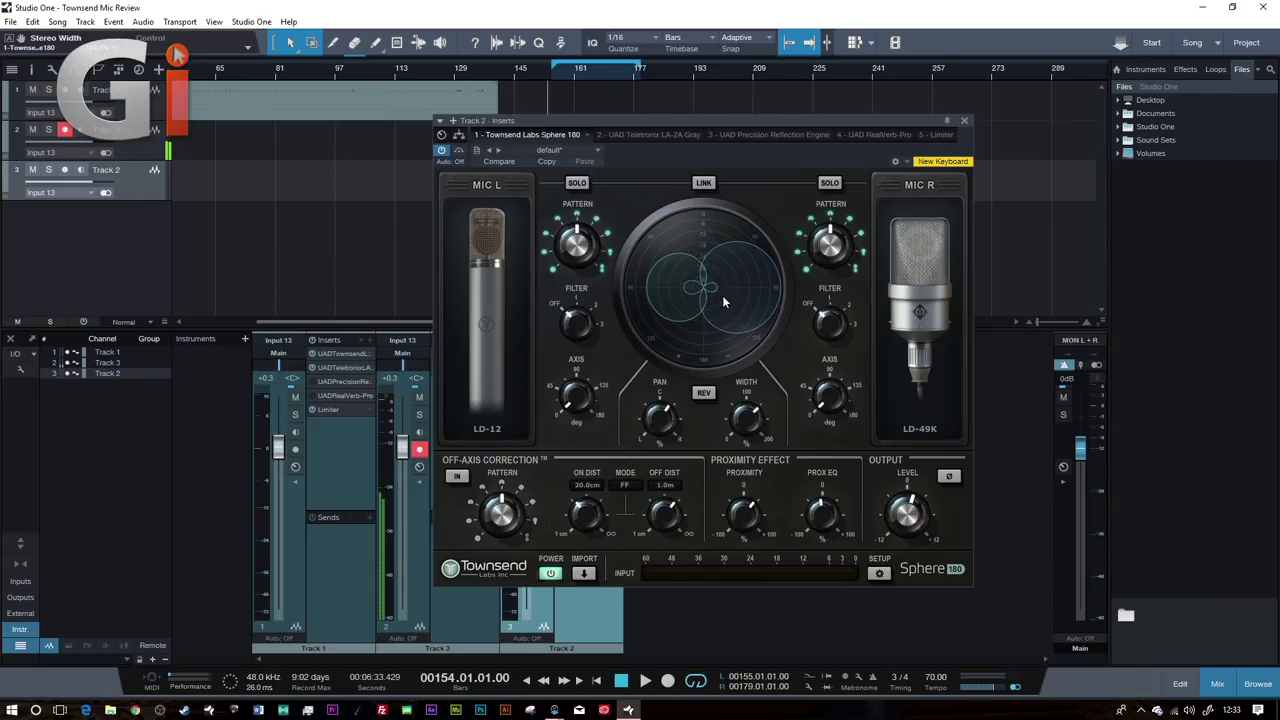
{"action": "left_click_drag", "start_coordinate": [748, 420], "coordinate": [748, 438]}
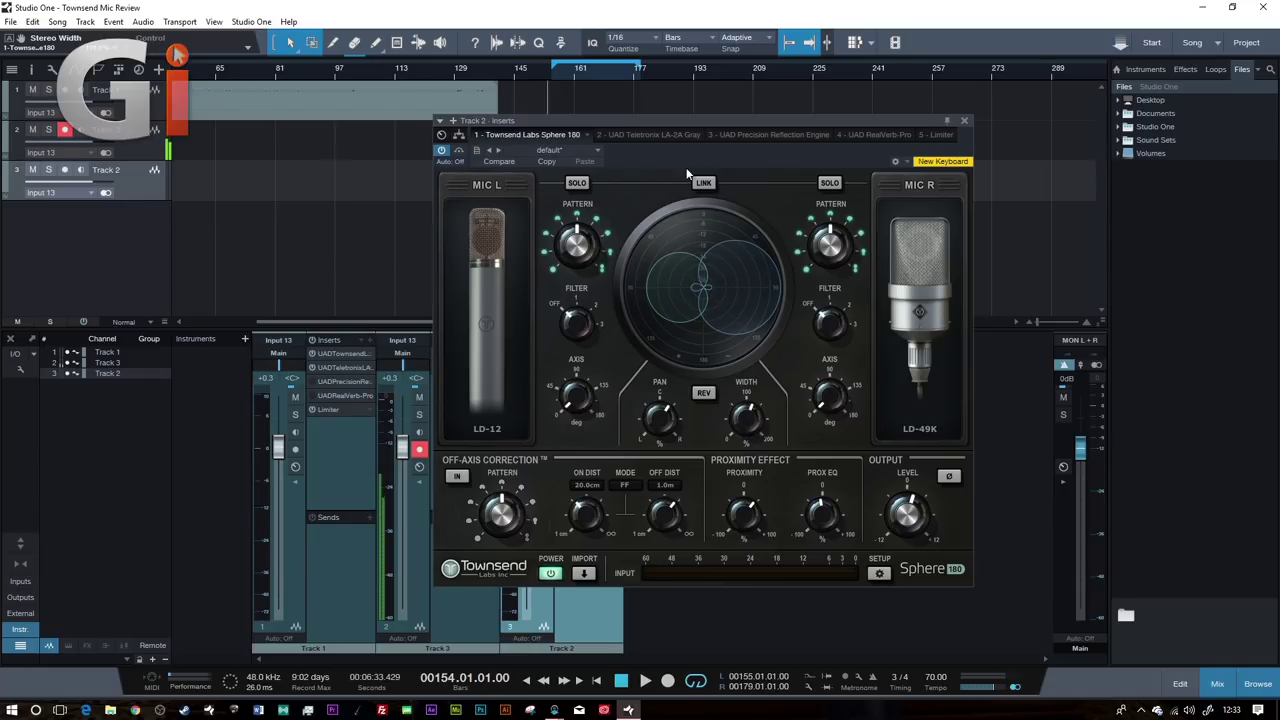
{"action": "left_click", "coordinate": [964, 121]}
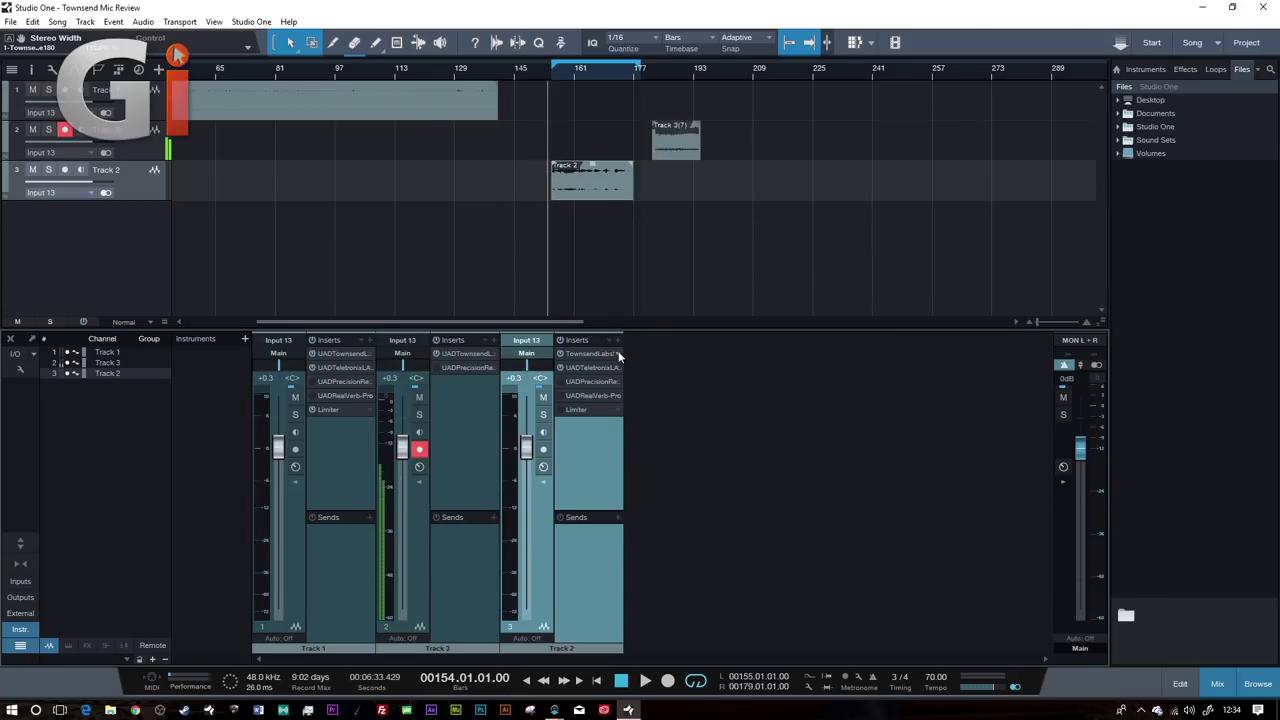
Step: Replace Track 2's Sphere 180 insert with the standard Townsend Labs Sphere effect, first in the insert chain
{"action": "right_click", "coordinate": [618, 351]}
{"action": "left_click", "coordinate": [653, 515]}
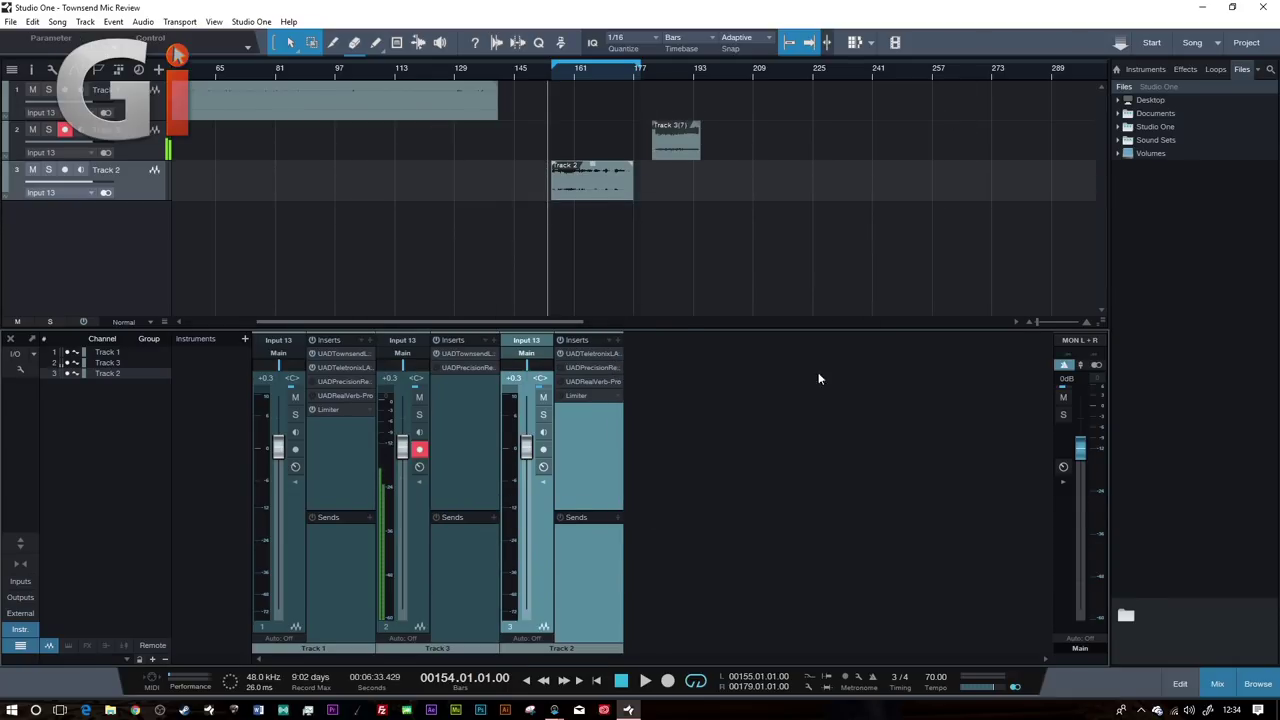
{"action": "left_click", "coordinate": [1186, 68]}
{"action": "left_click_drag", "start_coordinate": [1197, 253], "coordinate": [590, 348]}
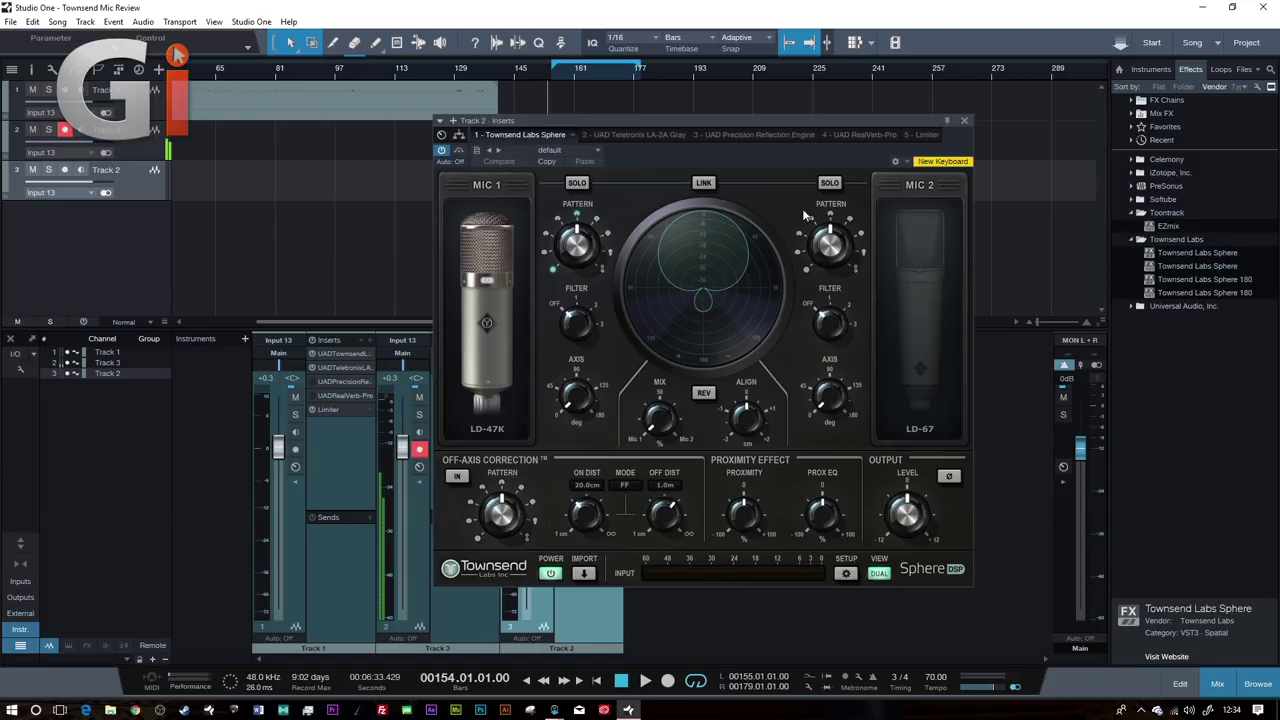
{"action": "left_click_drag", "start_coordinate": [751, 118], "coordinate": [728, 117]}
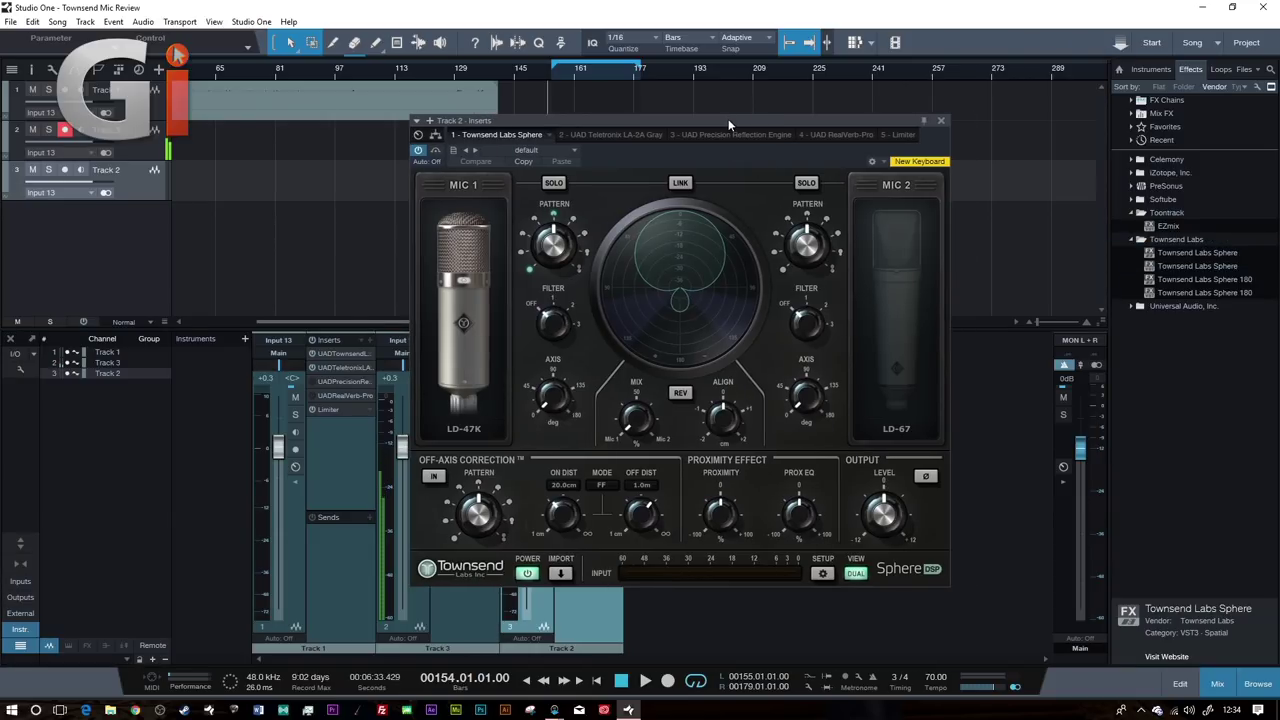
{"action": "left_click_drag", "start_coordinate": [729, 118], "coordinate": [874, 126]}
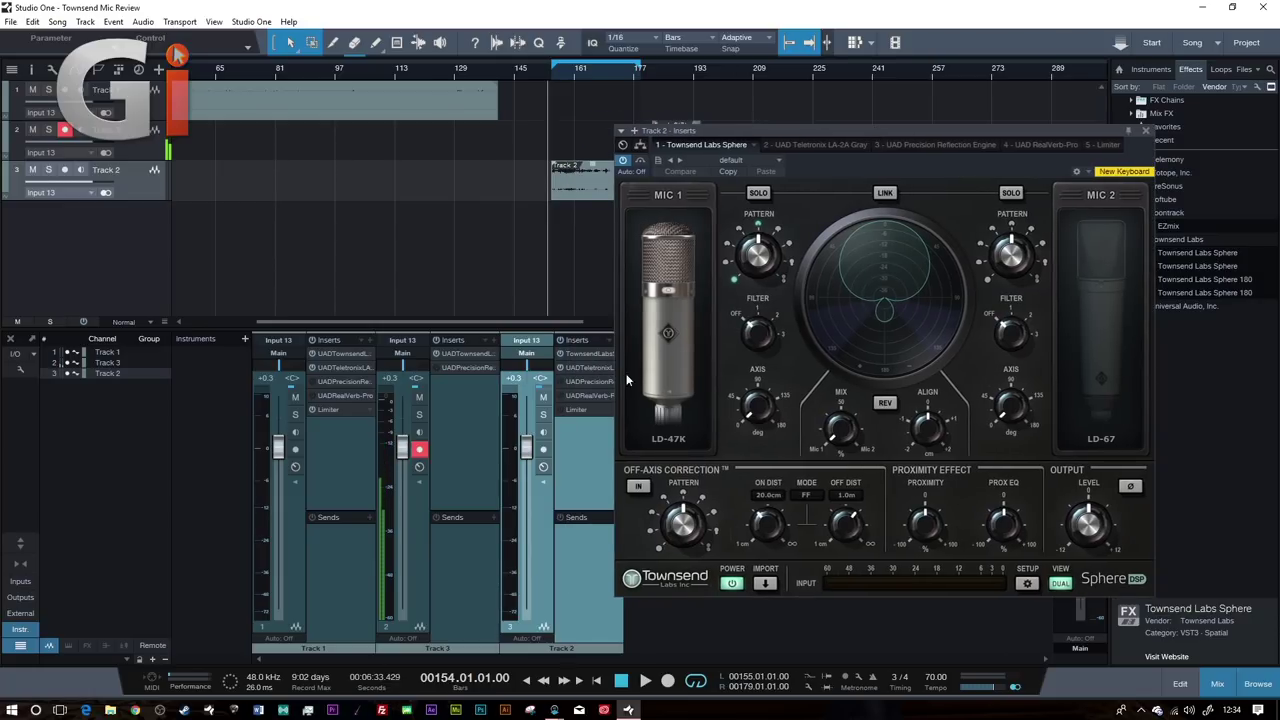
Step: Reopen Track 2's Townsend Labs Sphere insert and change it from dual to single microphone view
{"action": "left_click", "coordinate": [600, 369]}
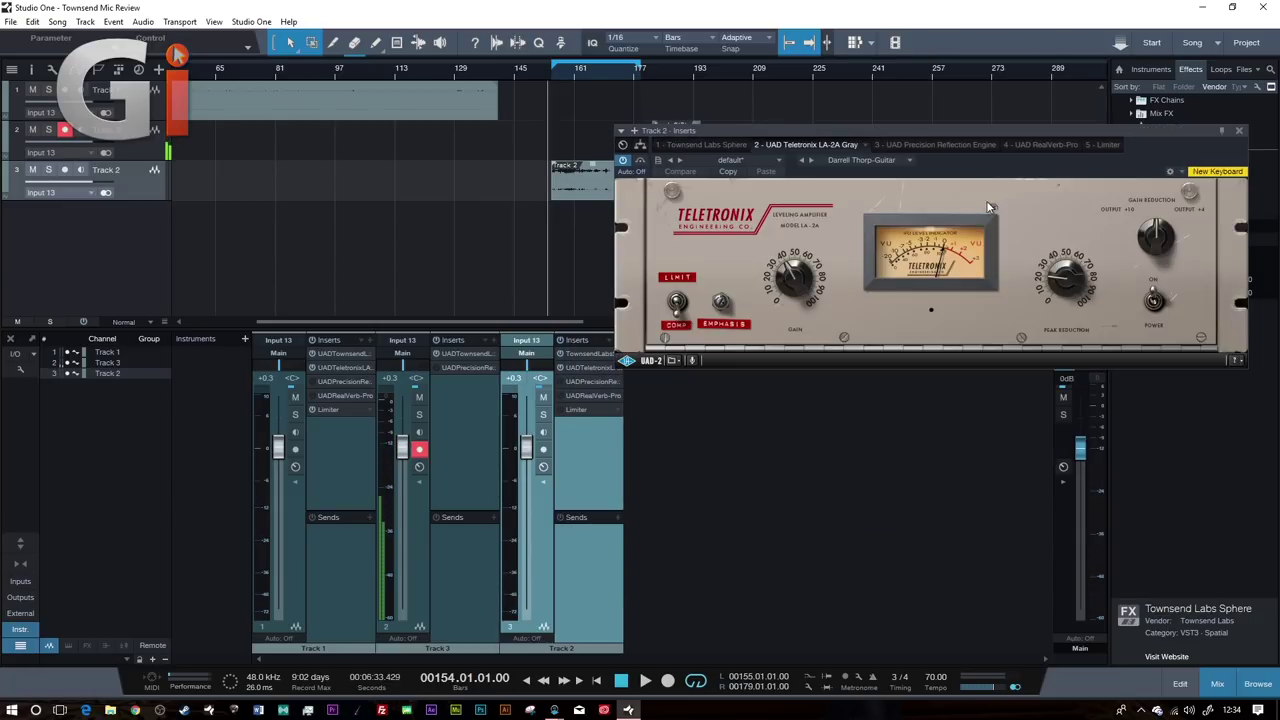
{"action": "left_click", "coordinate": [1238, 130]}
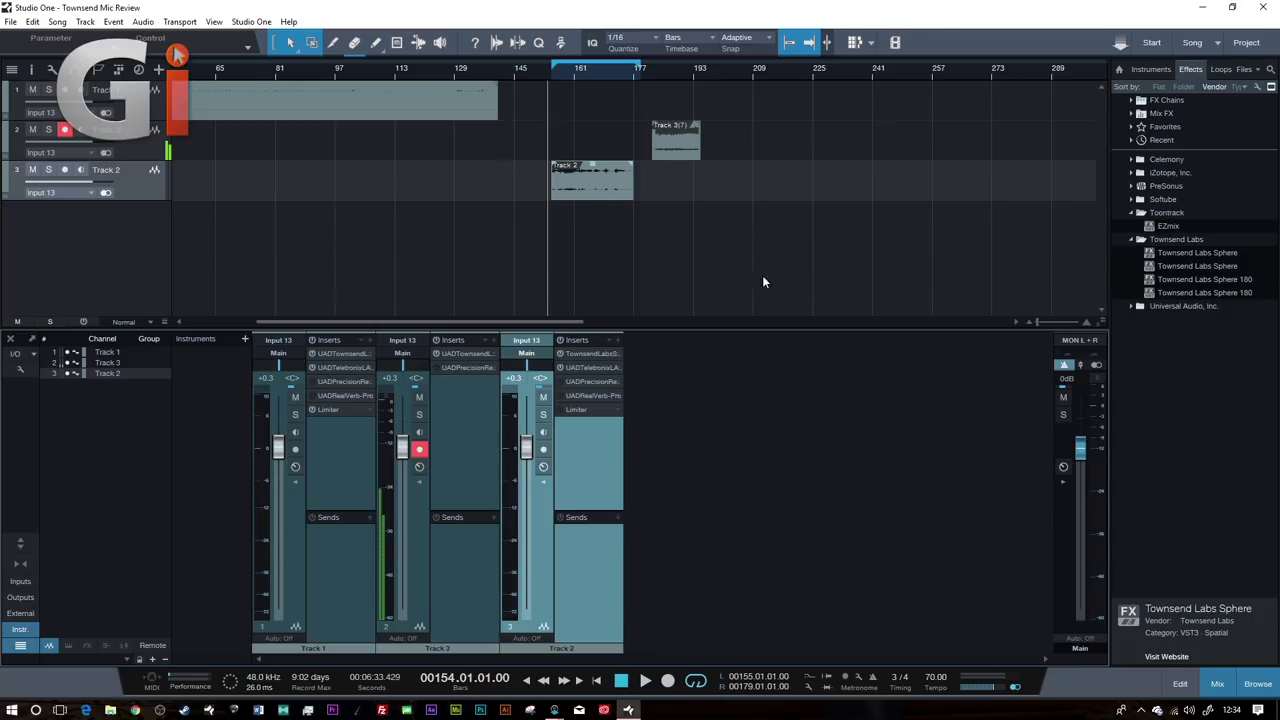
{"action": "left_click", "coordinate": [586, 356]}
{"action": "left_click_drag", "start_coordinate": [866, 132], "coordinate": [824, 120]}
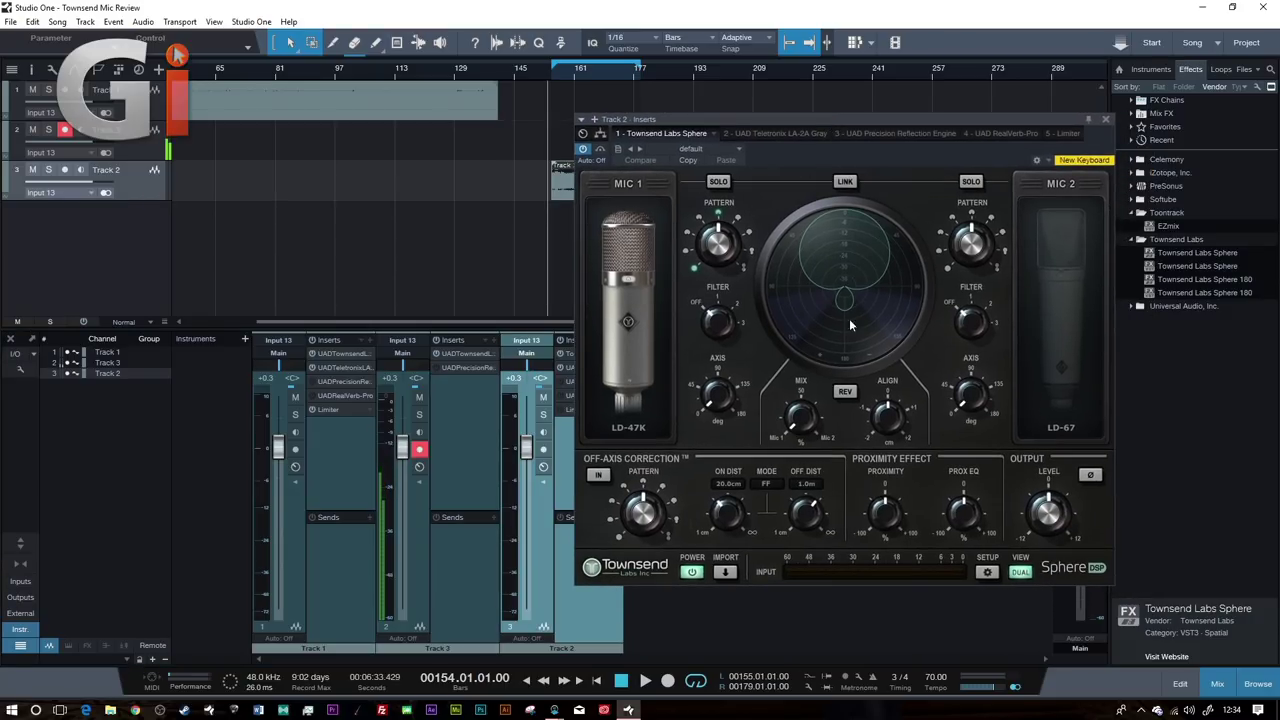
{"action": "left_click", "coordinate": [1026, 573]}
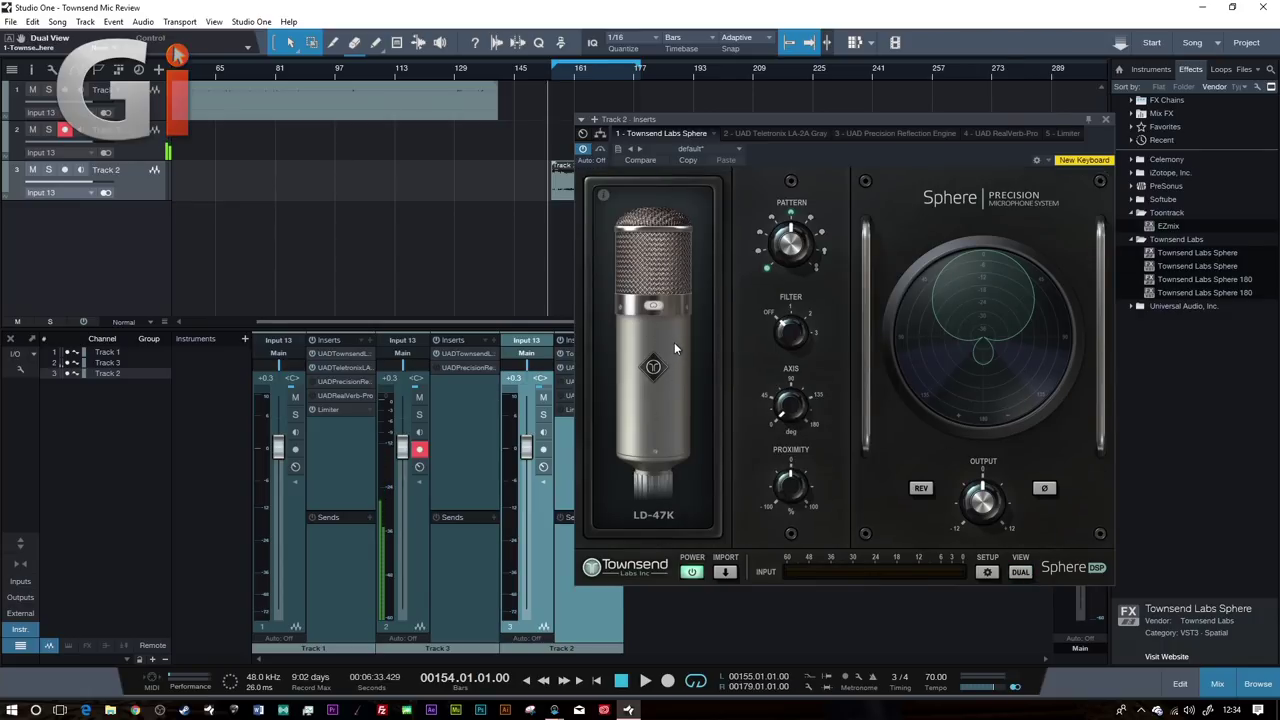
Step: Play Track 2's recording through the LD-47K in cardioid, then set the pattern to Figure-8 and resume playback
{"action": "key", "text": "space"}
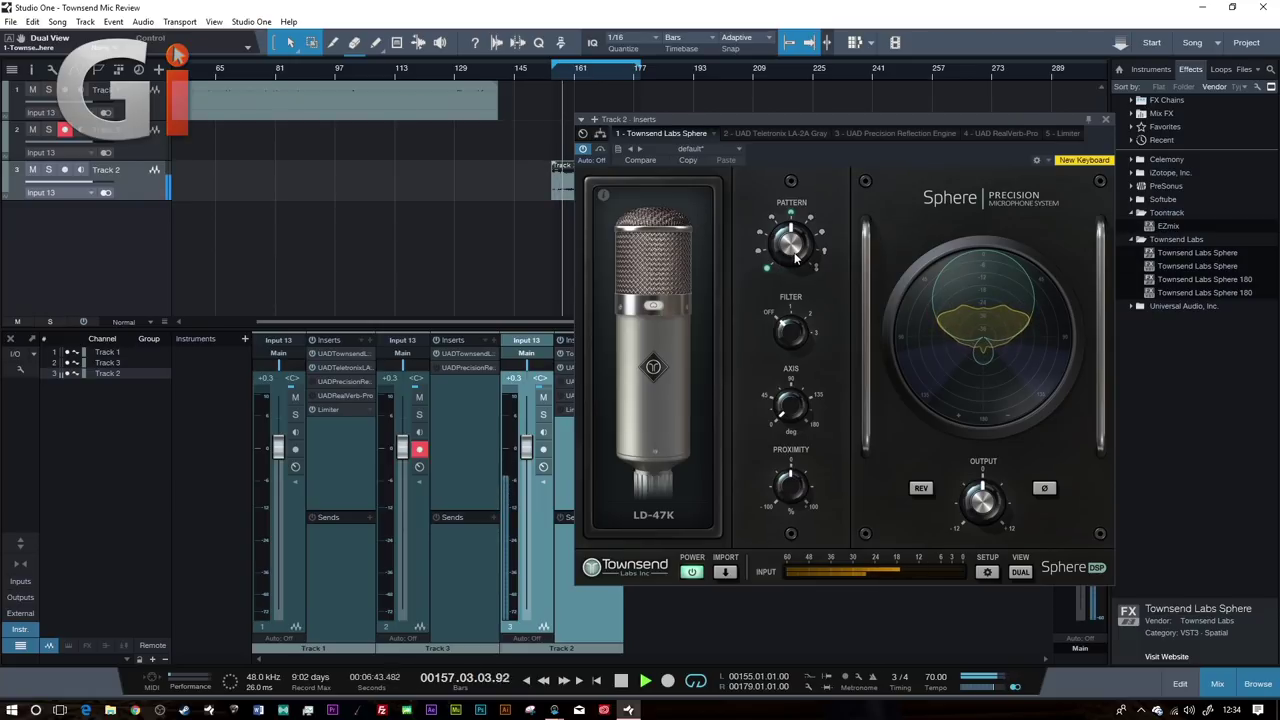
{"action": "key", "text": "space"}
{"action": "left_click_drag", "start_coordinate": [797, 258], "coordinate": [809, 168]}
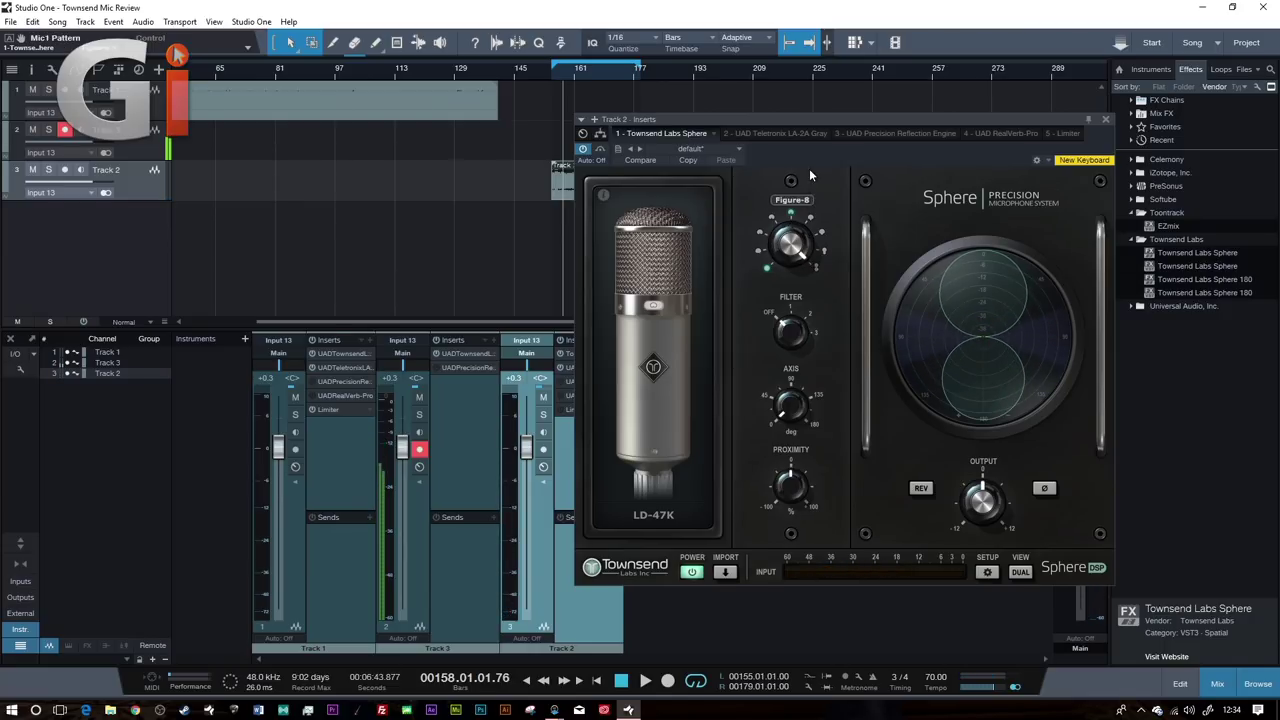
{"action": "key", "text": "space"}
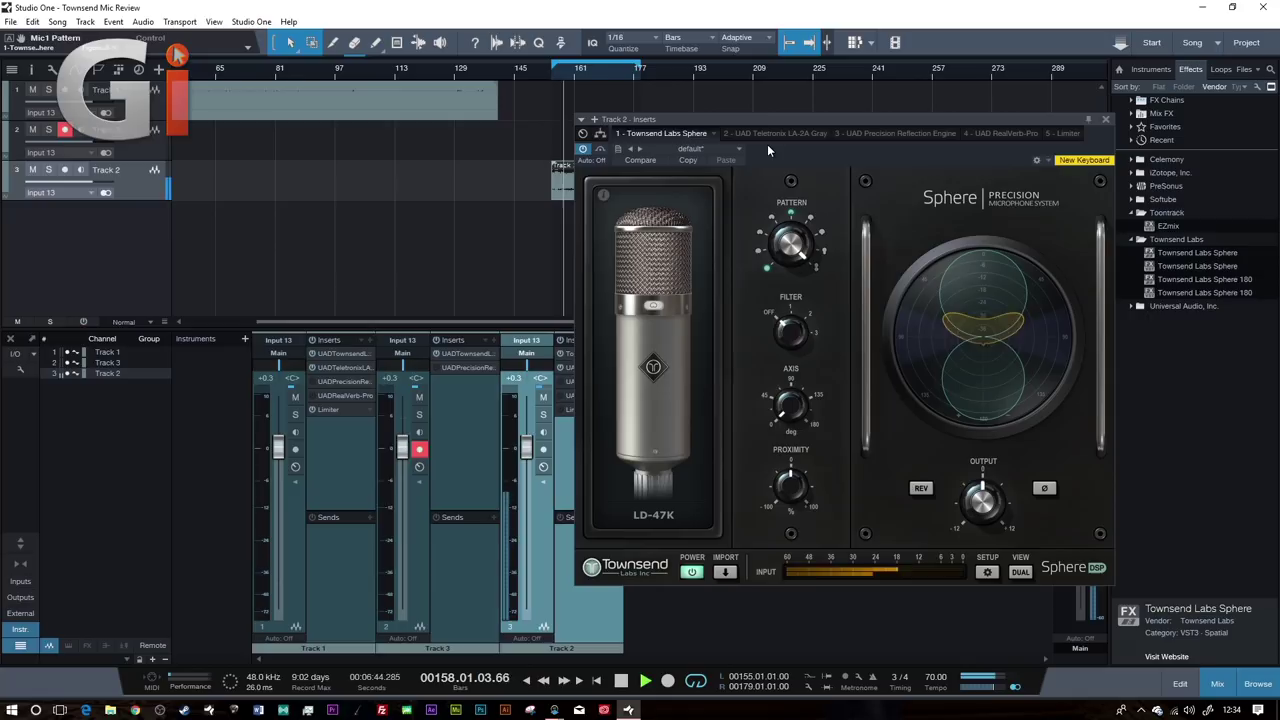
Step: Audition Track 2 with the LD-47K in omnidirectional pattern, return the pattern to cardioid, and stop playback
{"action": "left_click_drag", "start_coordinate": [792, 245], "coordinate": [794, 427]}
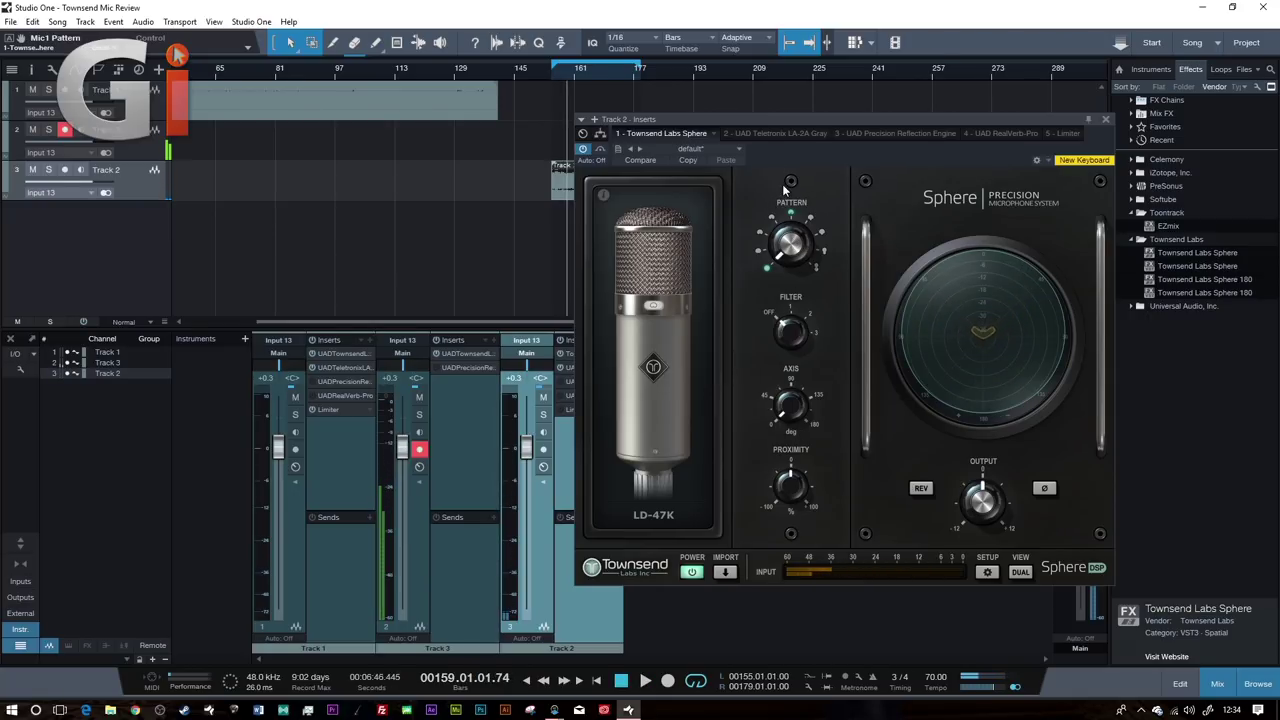
{"action": "key", "text": "space"}
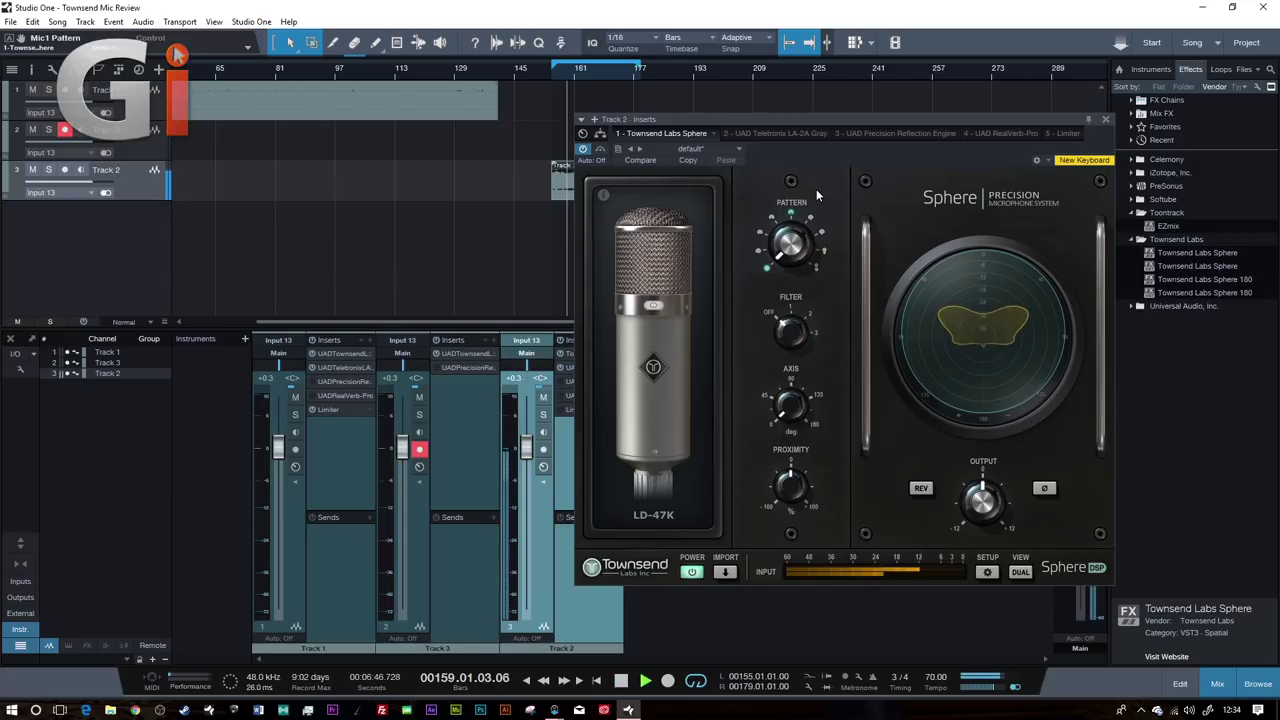
{"action": "left_click_drag", "start_coordinate": [798, 247], "coordinate": [847, 288]}
{"action": "key", "text": "space"}
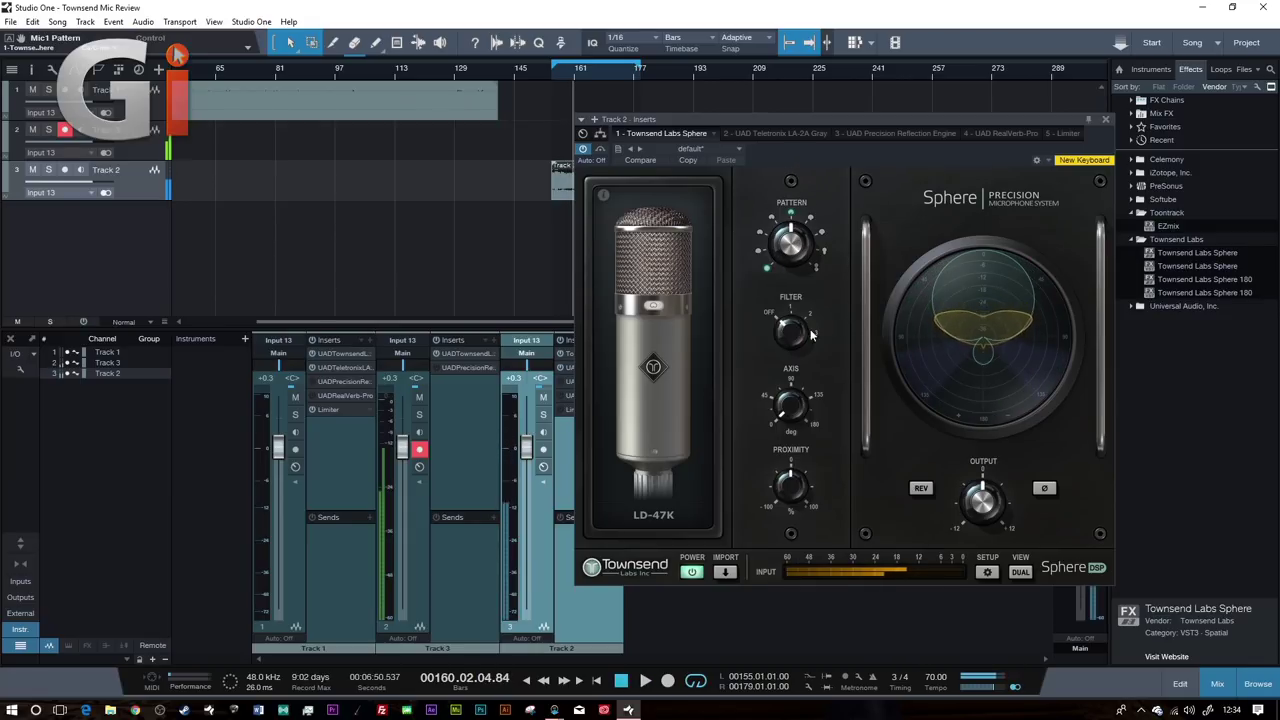
Step: Restore the Sphere's dual view, remove it from Track 2, and insert Townsend Labs Sphere 180 in its place
{"action": "left_click", "coordinate": [1020, 571]}
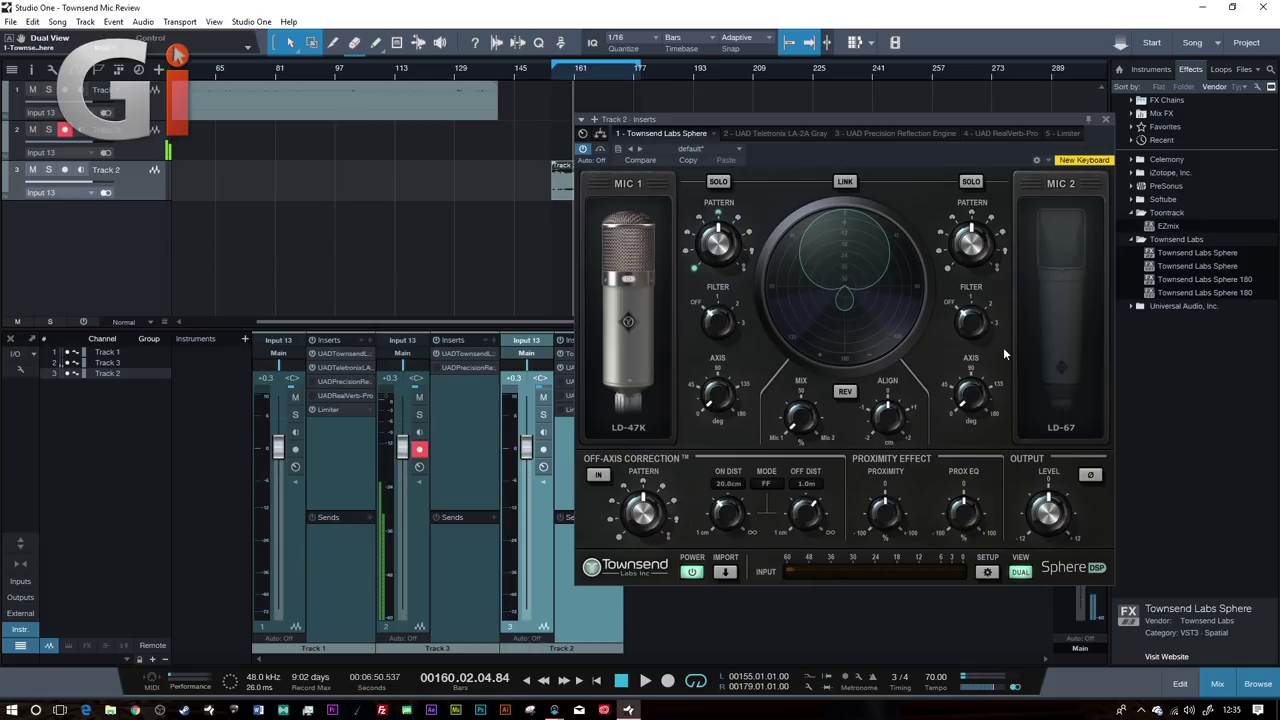
{"action": "left_click", "coordinate": [1105, 120]}
{"action": "right_click", "coordinate": [617, 353]}
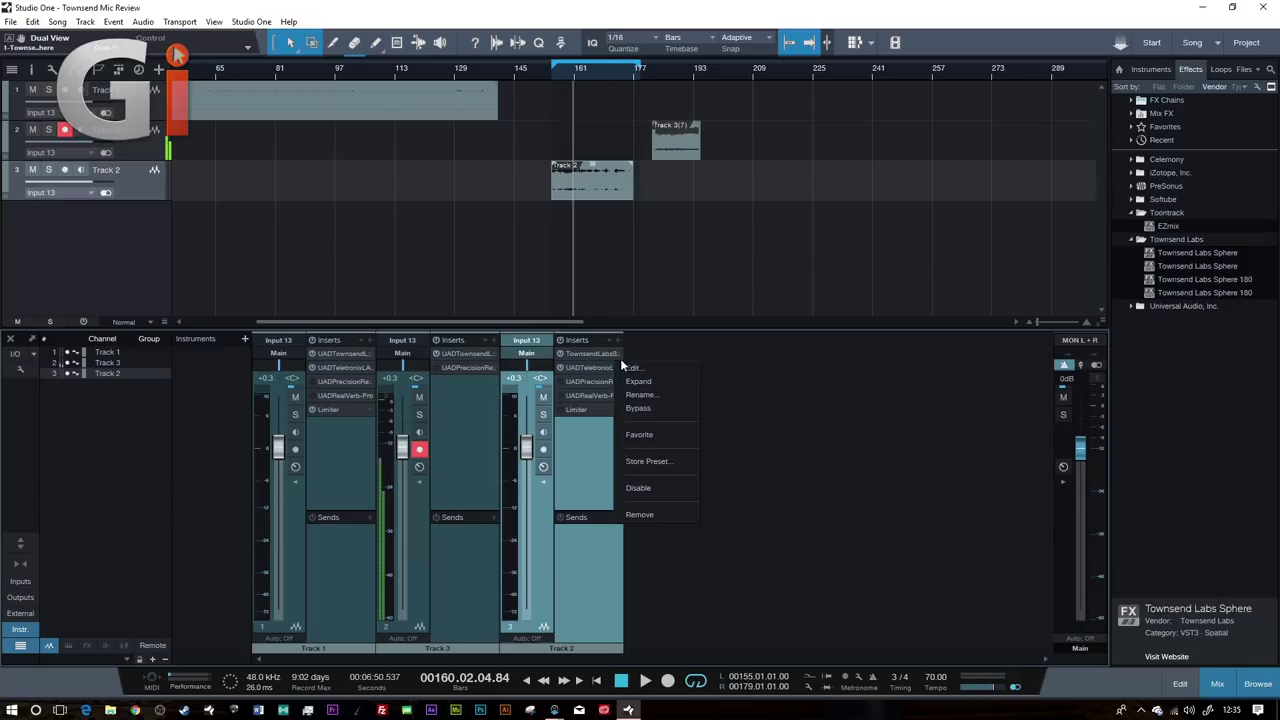
{"action": "left_click", "coordinate": [664, 516]}
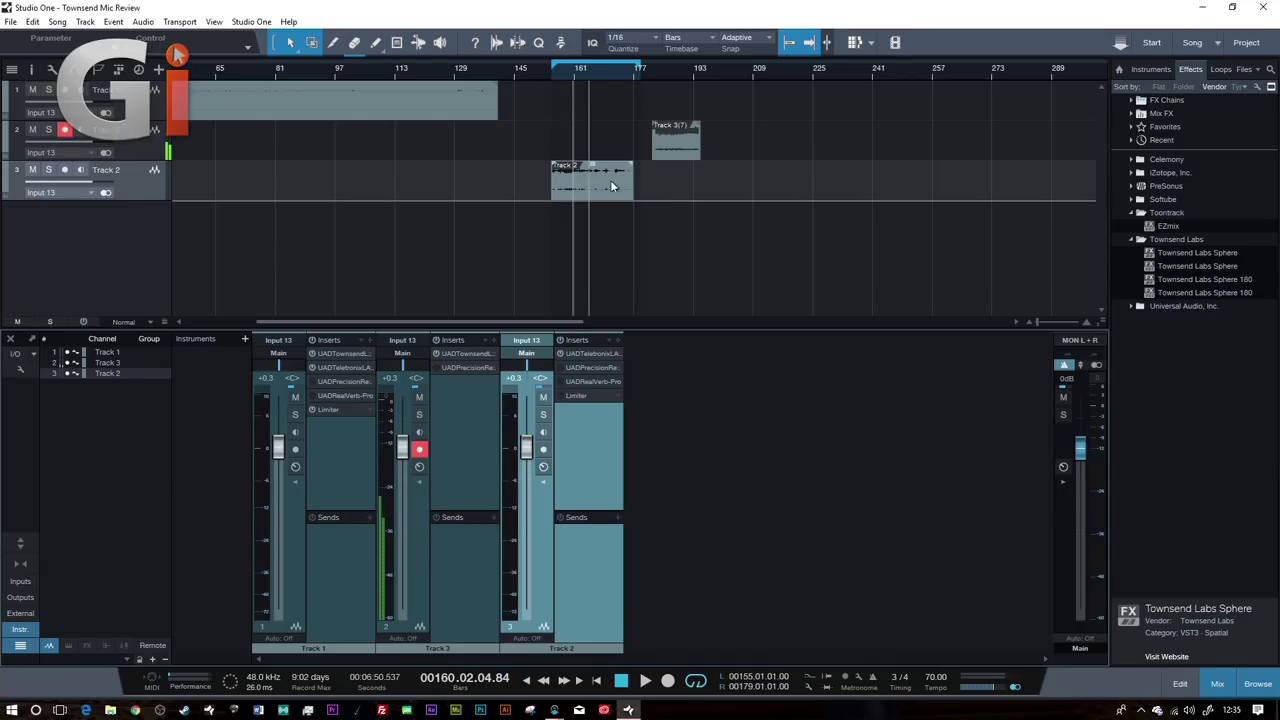
{"action": "left_click_drag", "start_coordinate": [1161, 283], "coordinate": [597, 346]}
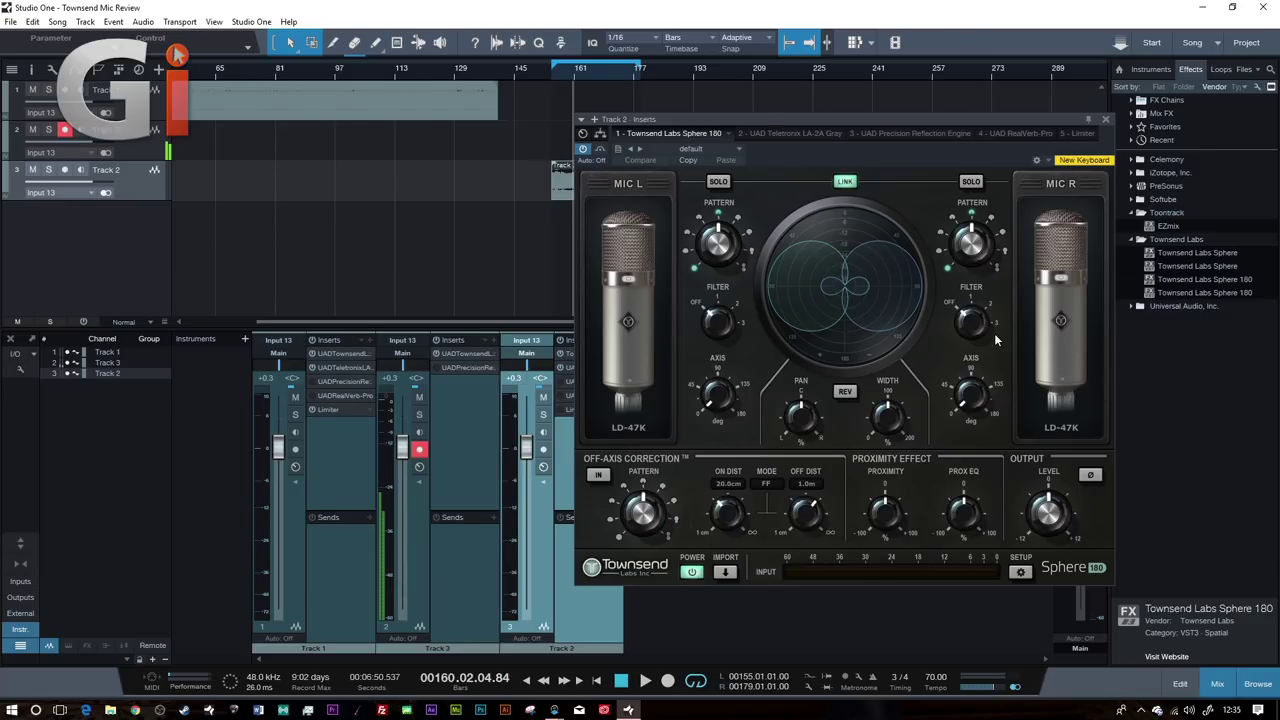
Step: Set the linked Mic L and Mic R models to the large condenser LD-12
{"action": "left_click", "coordinate": [1070, 430]}
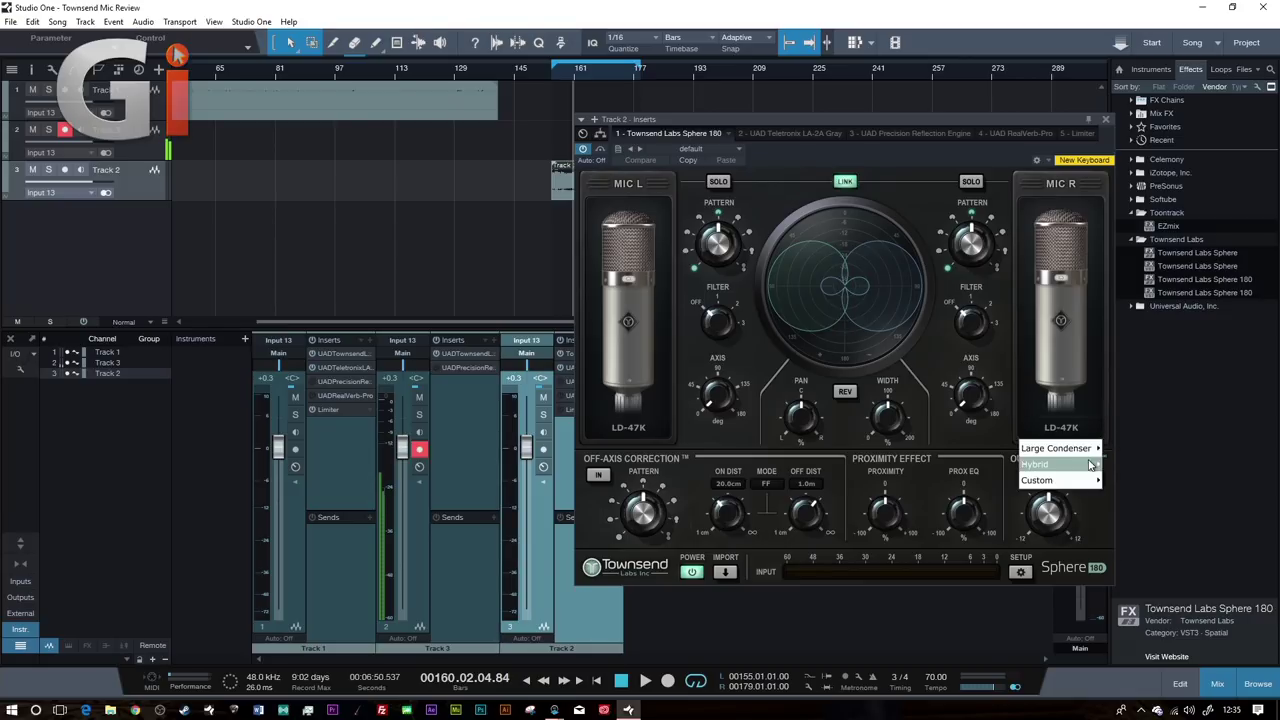
{"action": "mouse_move", "coordinate": [1060, 448]}
{"action": "left_click", "coordinate": [1136, 512]}
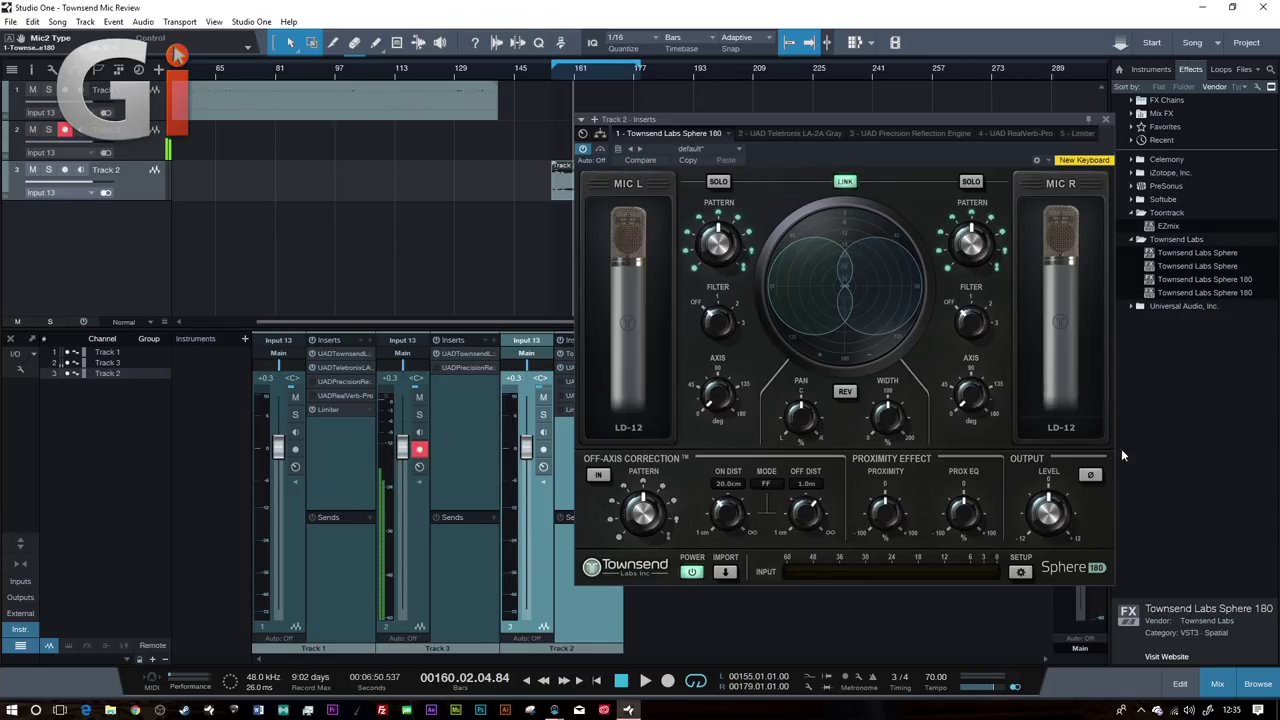
Step: Unlink the two microphones in the Sphere 180 and set Mic L to the large condenser LD-67
{"action": "left_click", "coordinate": [845, 181]}
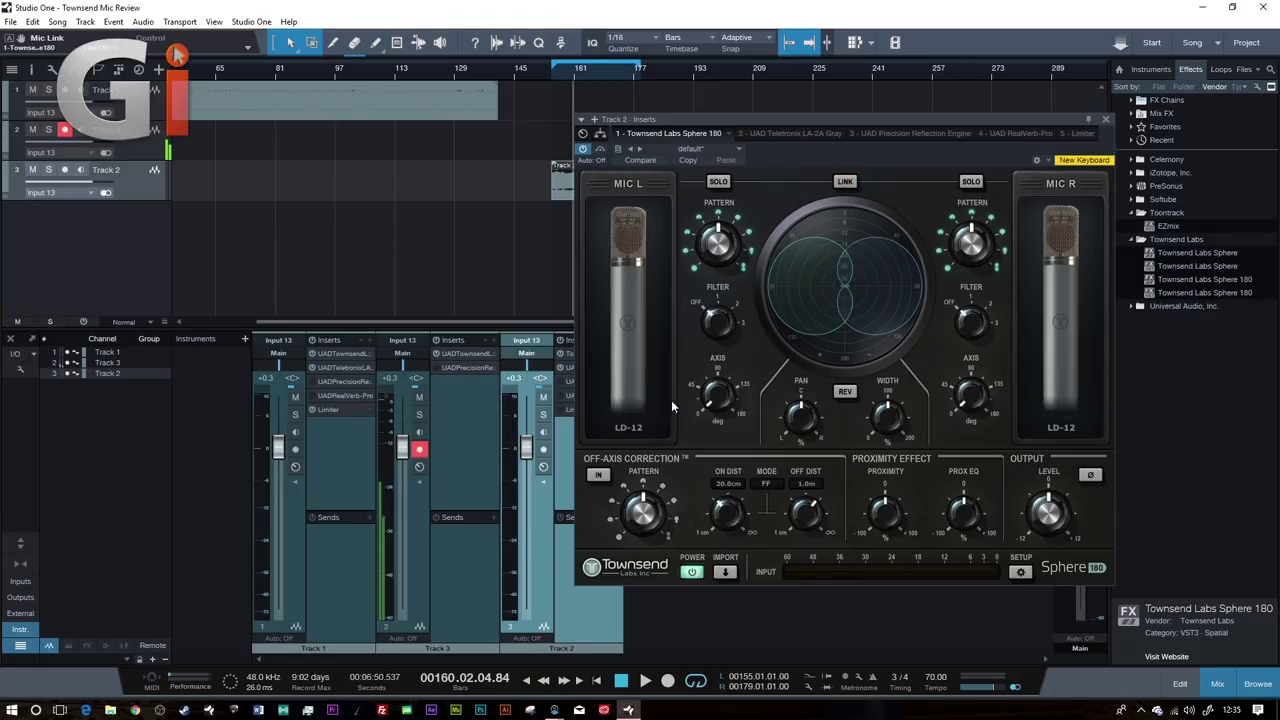
{"action": "left_click", "coordinate": [637, 428]}
{"action": "left_click", "coordinate": [701, 416]}
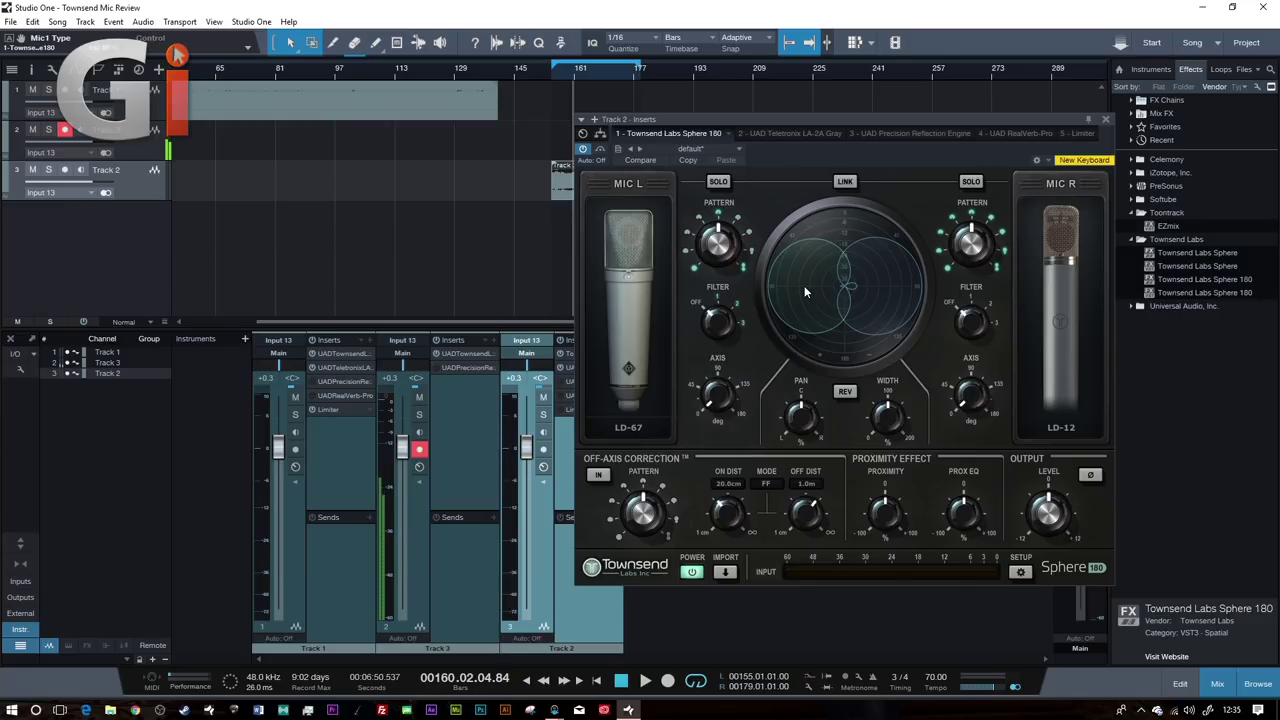
Step: Audition Track 2 in short passages while varying the Sphere 180's stereo width between wide and 0%, then stop playback
{"action": "key", "text": "space"}
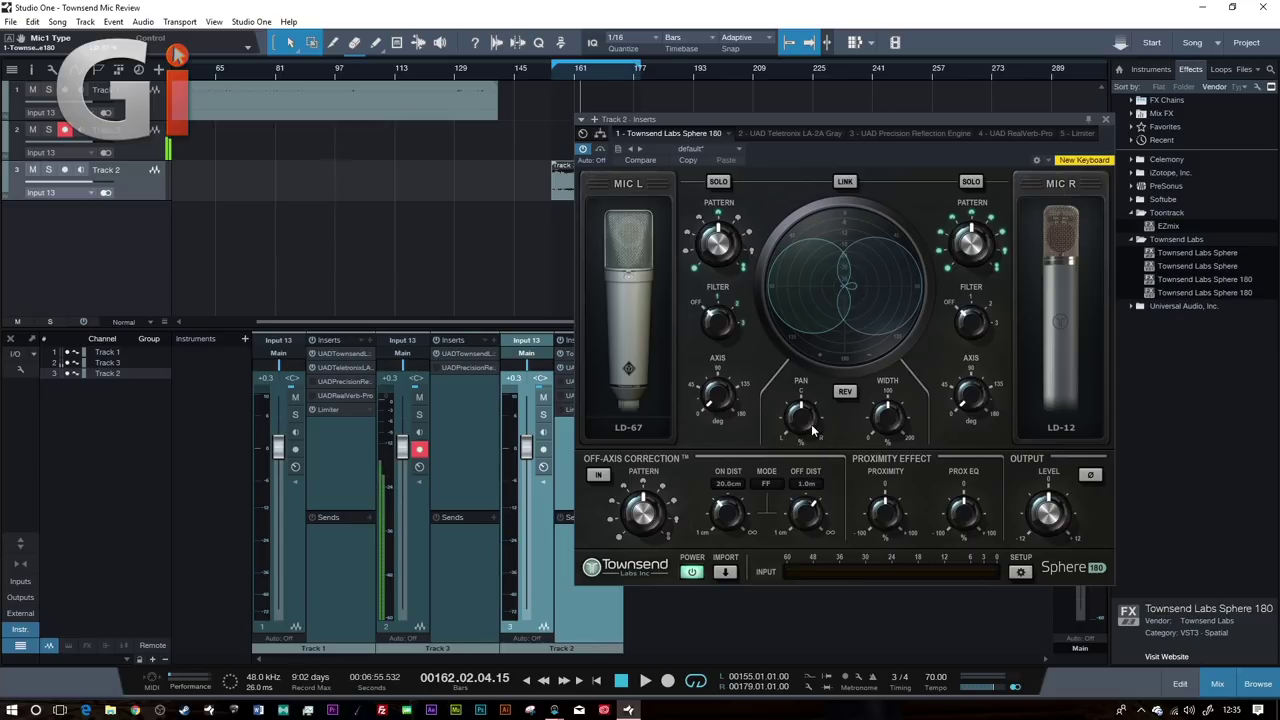
{"action": "key", "text": "space"}
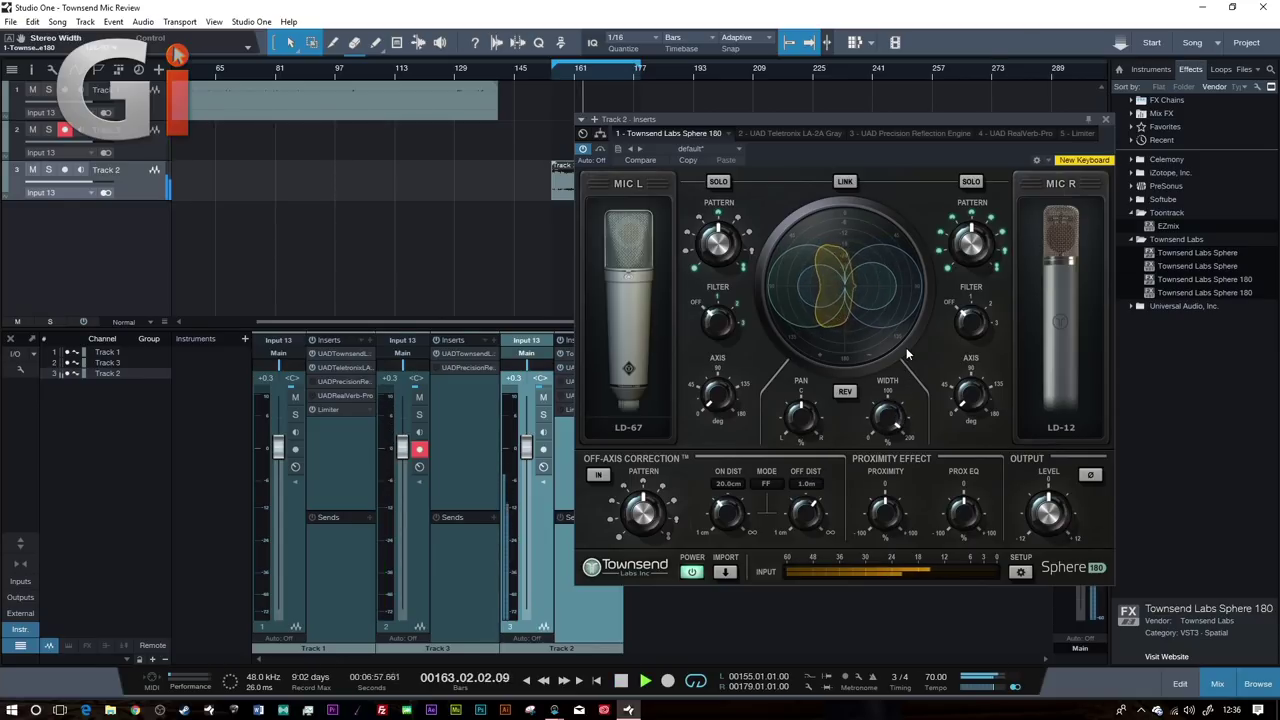
{"action": "left_click_drag", "start_coordinate": [895, 420], "coordinate": [882, 493]}
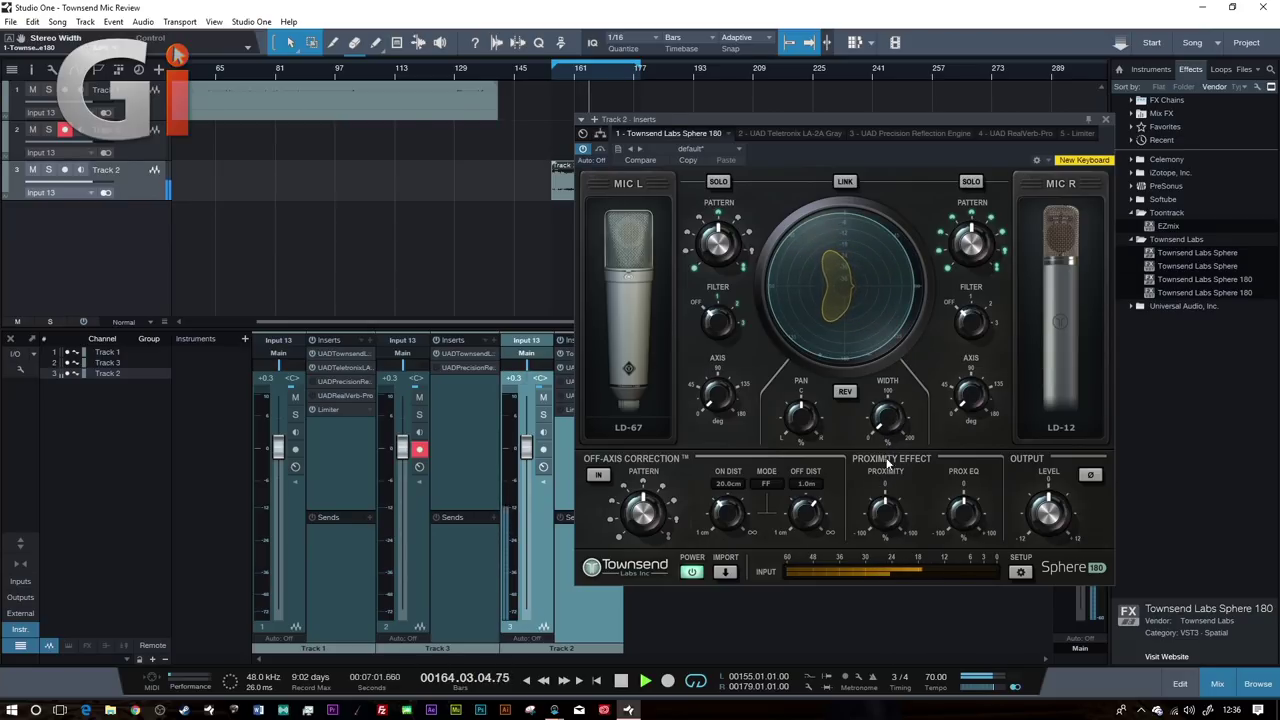
{"action": "key", "text": "space"}
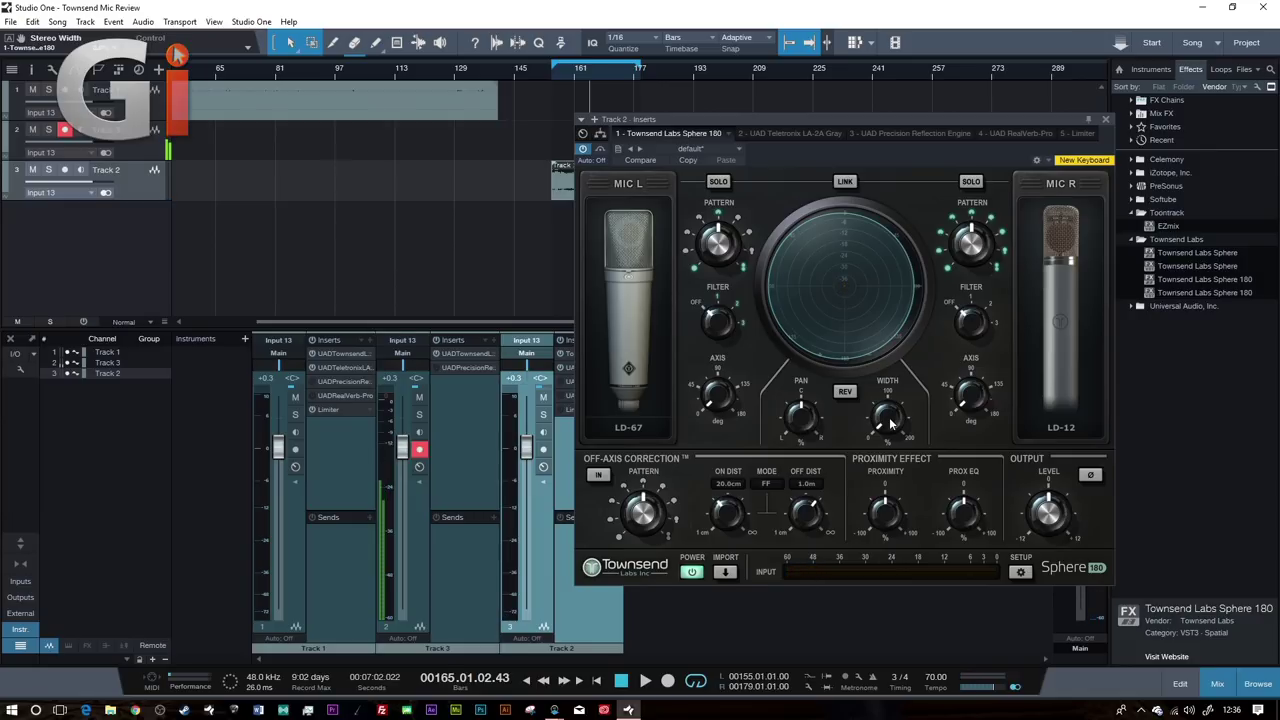
{"action": "key", "text": "space"}
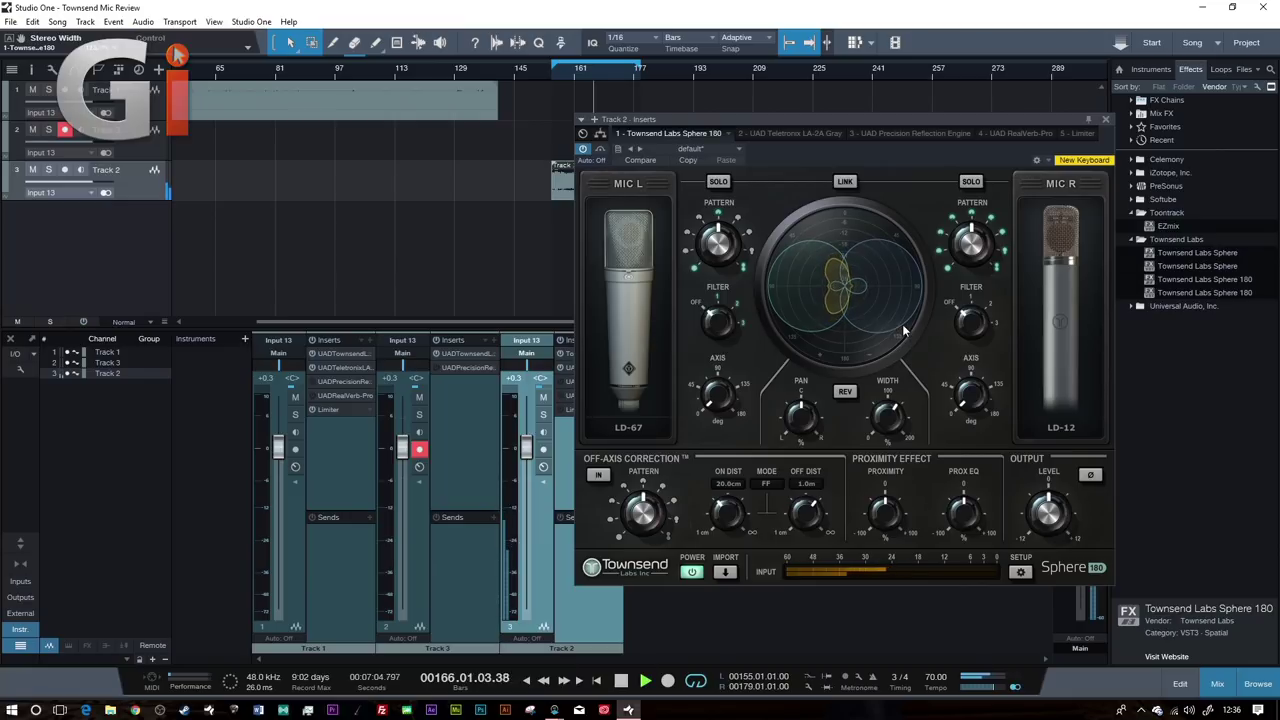
{"action": "key", "text": "space"}
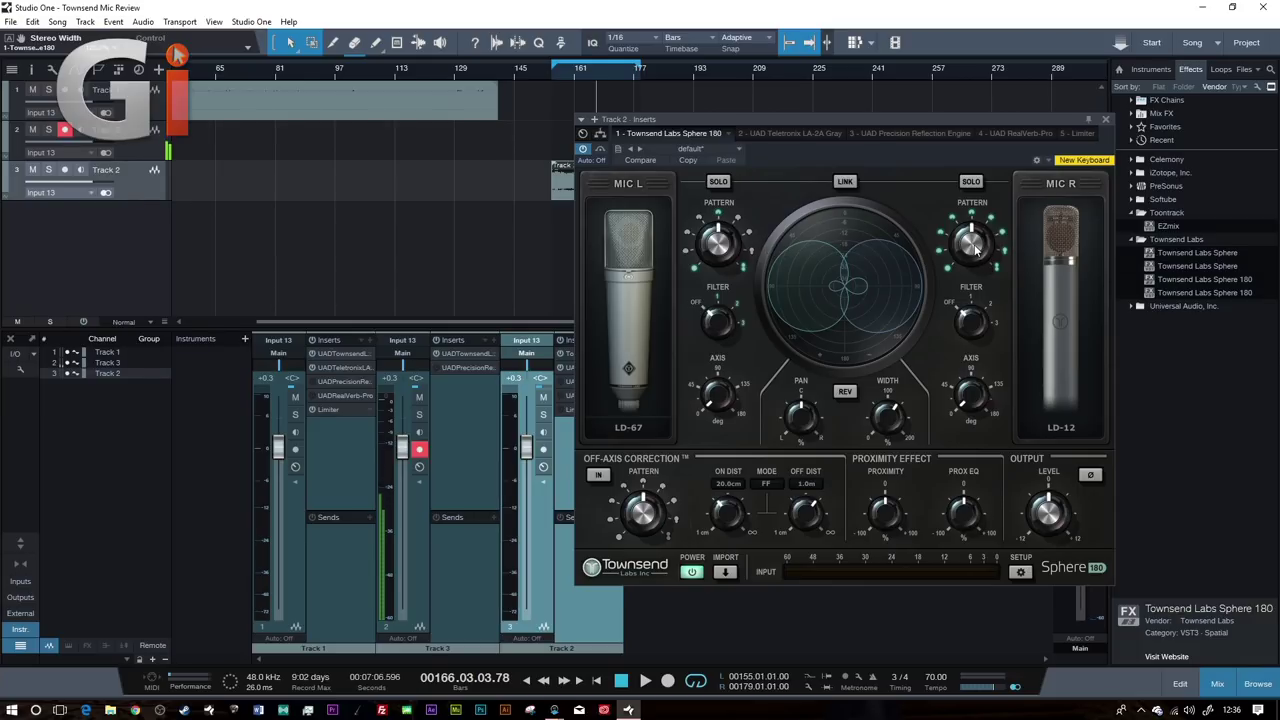
Step: Resume Track 2's playback and try different polar patterns on Mic R and then Mic L
{"action": "key", "text": "space"}
{"action": "left_click_drag", "start_coordinate": [978, 250], "coordinate": [958, 263]}
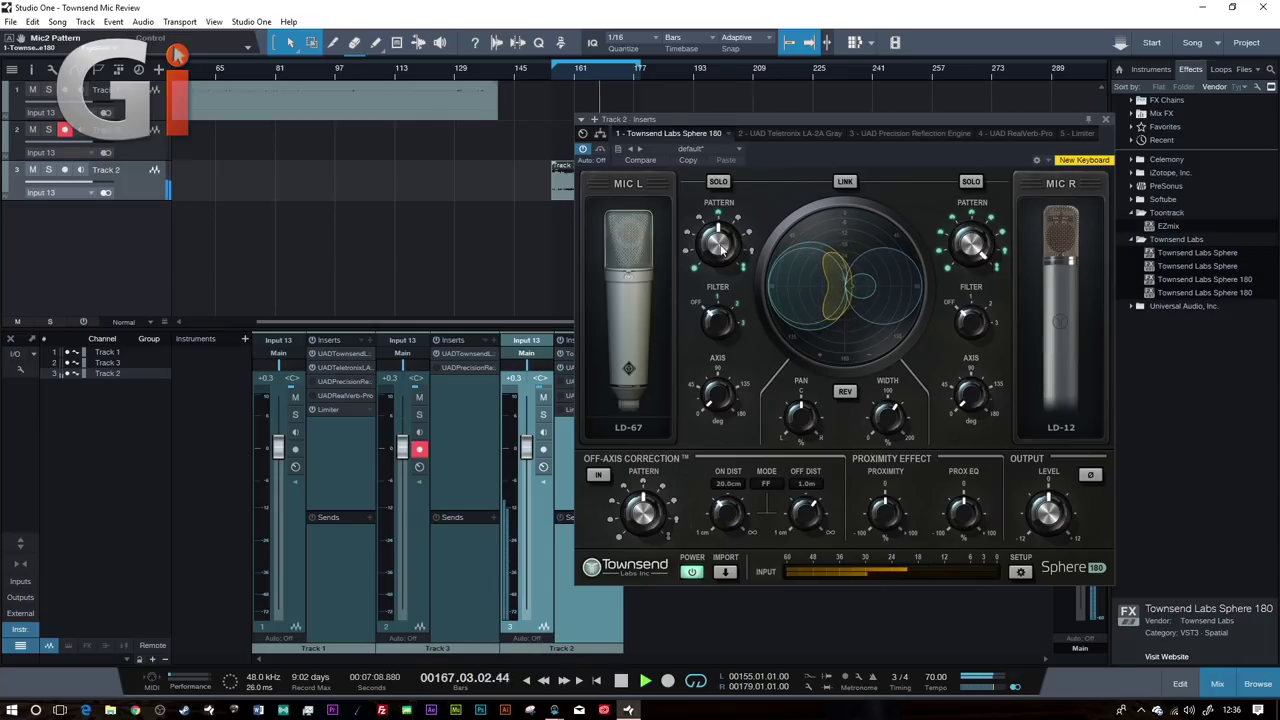
{"action": "mouse_move", "coordinate": [716, 254]}
{"action": "left_mouse_down"}
{"action": "mouse_move", "coordinate": [726, 270]}
{"action": "mouse_move", "coordinate": [720, 240]}
{"action": "left_mouse_up"}
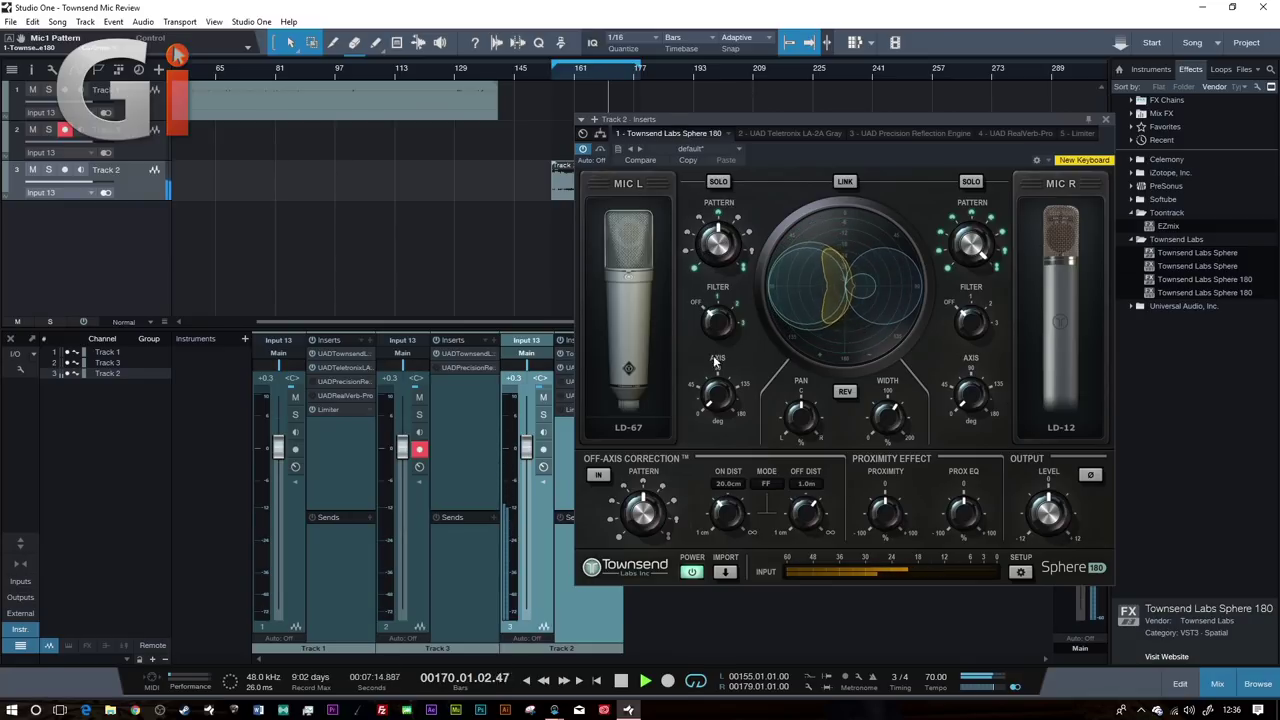
Step: Adjust Mic L's filter, Mic R's axis and the stereo pan in the Sphere 180 during playback
{"action": "left_click_drag", "start_coordinate": [714, 322], "coordinate": [723, 281]}
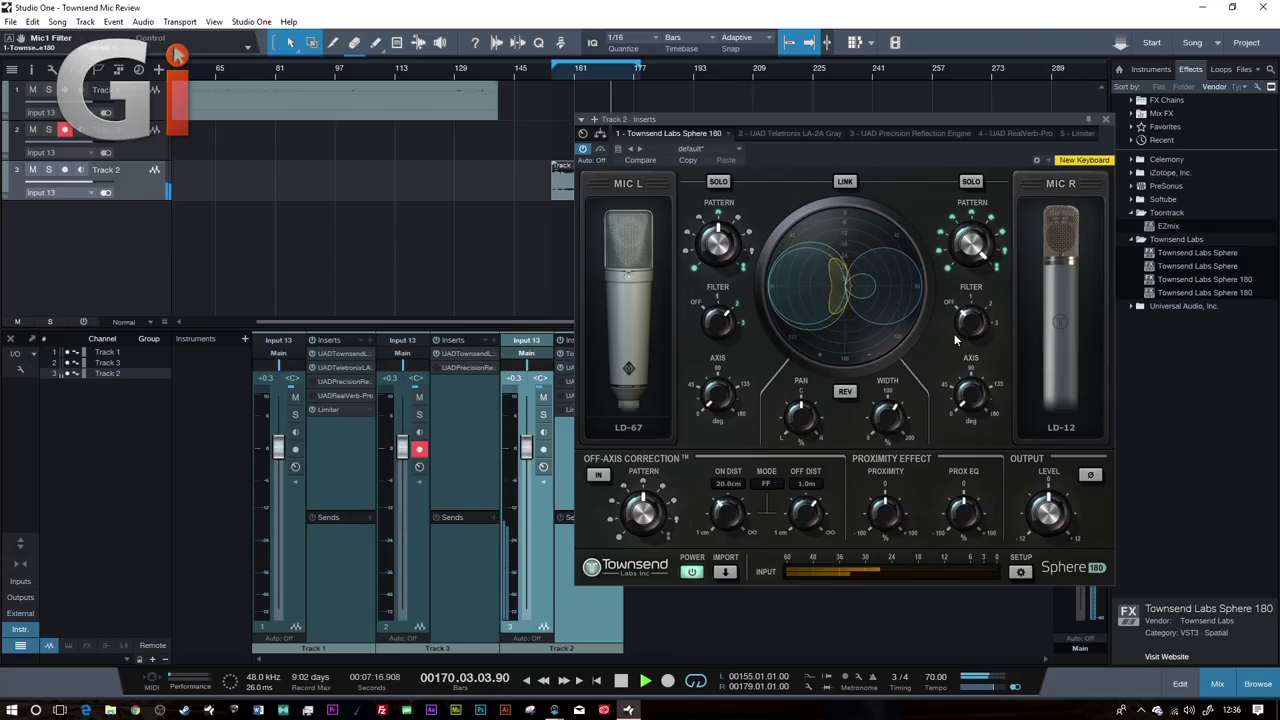
{"action": "mouse_move", "coordinate": [978, 396]}
{"action": "left_mouse_down"}
{"action": "mouse_move", "coordinate": [992, 265]}
{"action": "mouse_move", "coordinate": [968, 396]}
{"action": "left_mouse_up"}
{"action": "mouse_move", "coordinate": [820, 415]}
{"action": "left_mouse_down"}
{"action": "mouse_move", "coordinate": [808, 410]}
{"action": "mouse_move", "coordinate": [824, 375]}
{"action": "mouse_move", "coordinate": [813, 427]}
{"action": "left_mouse_up"}
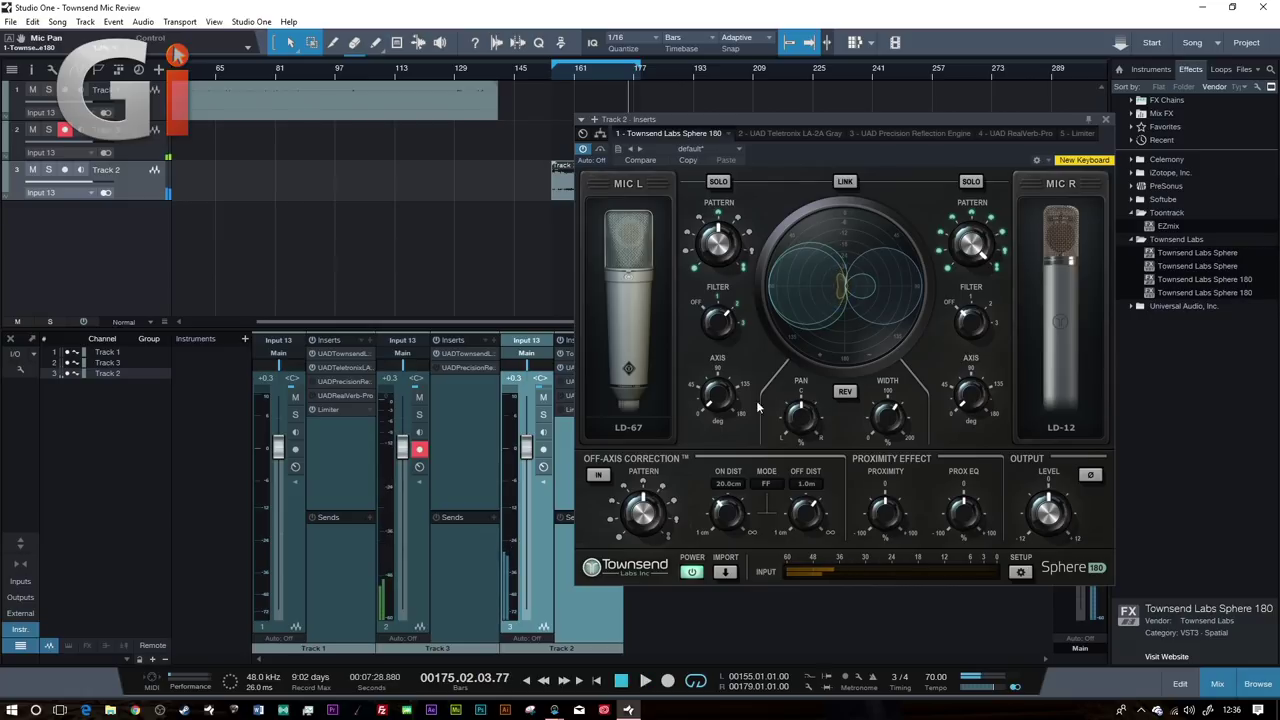
Step: Replay Track 2 from near the start of its clip and adjust the wet/dry mix of its UAD RealVerb-Pro
{"action": "left_click_drag", "start_coordinate": [770, 122], "coordinate": [848, 130]}
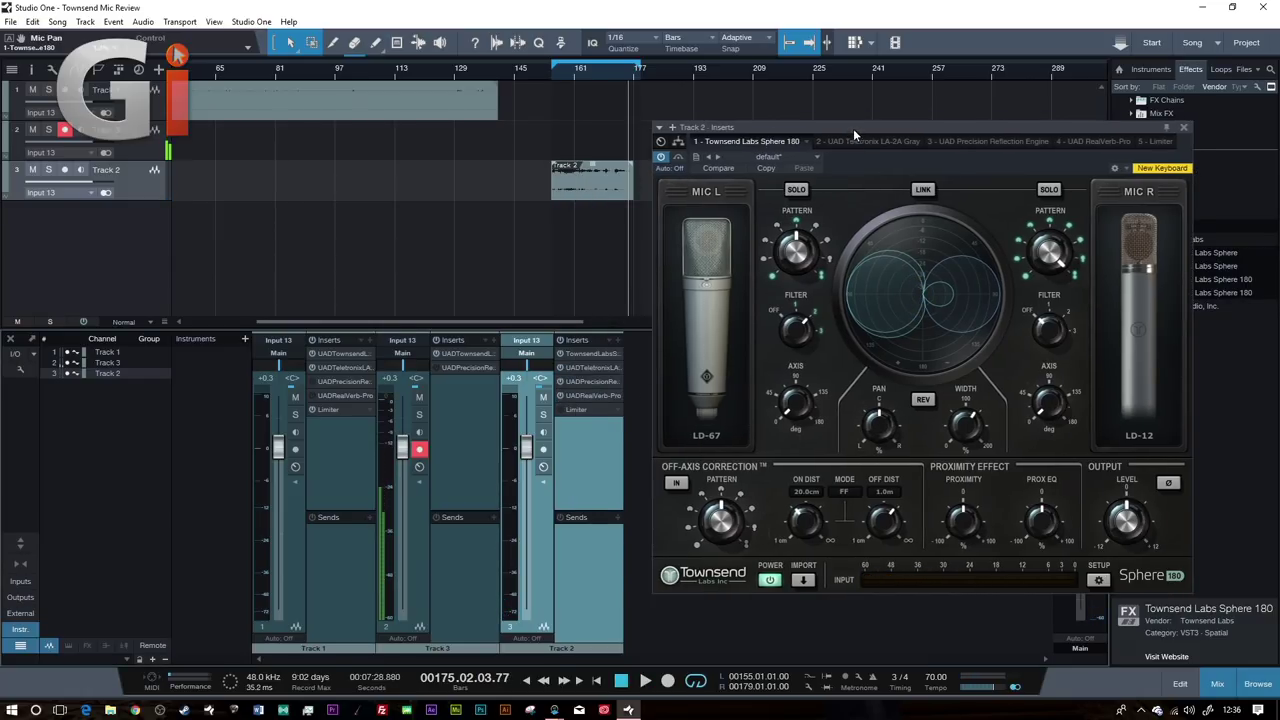
{"action": "left_click_drag", "start_coordinate": [853, 128], "coordinate": [810, 127]}
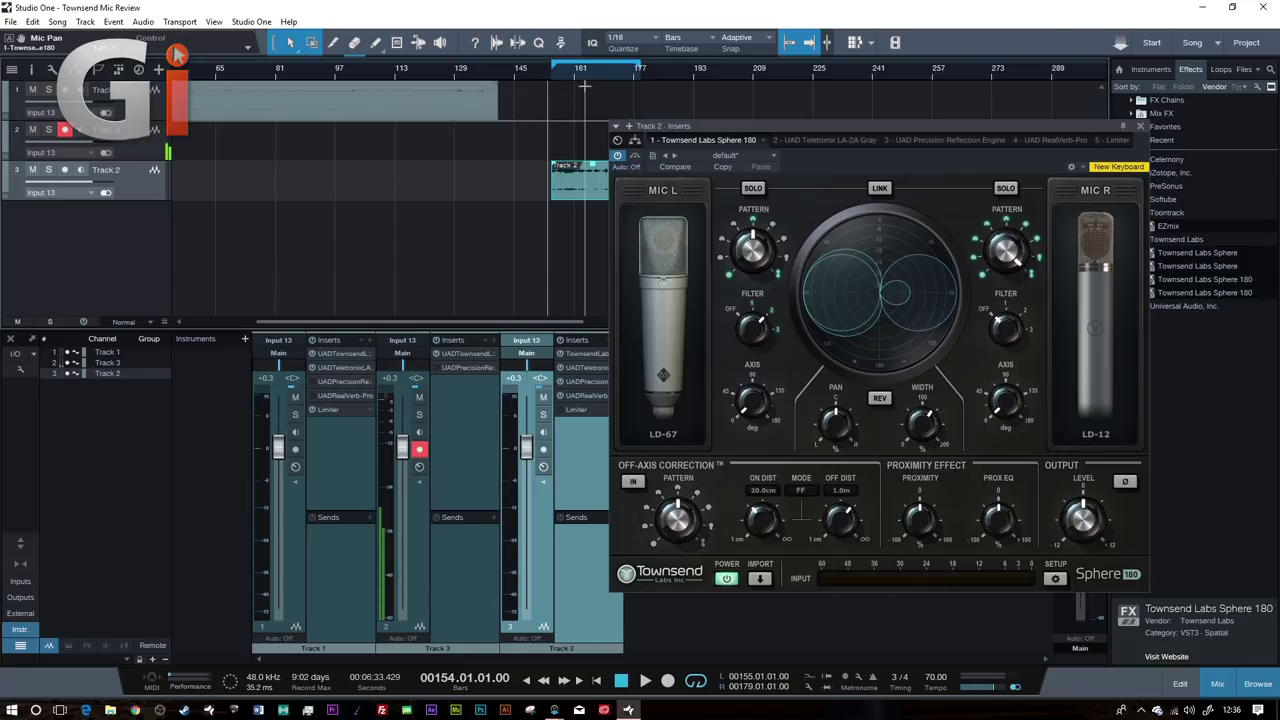
{"action": "left_click", "coordinate": [560, 75]}
{"action": "key", "text": "space"}
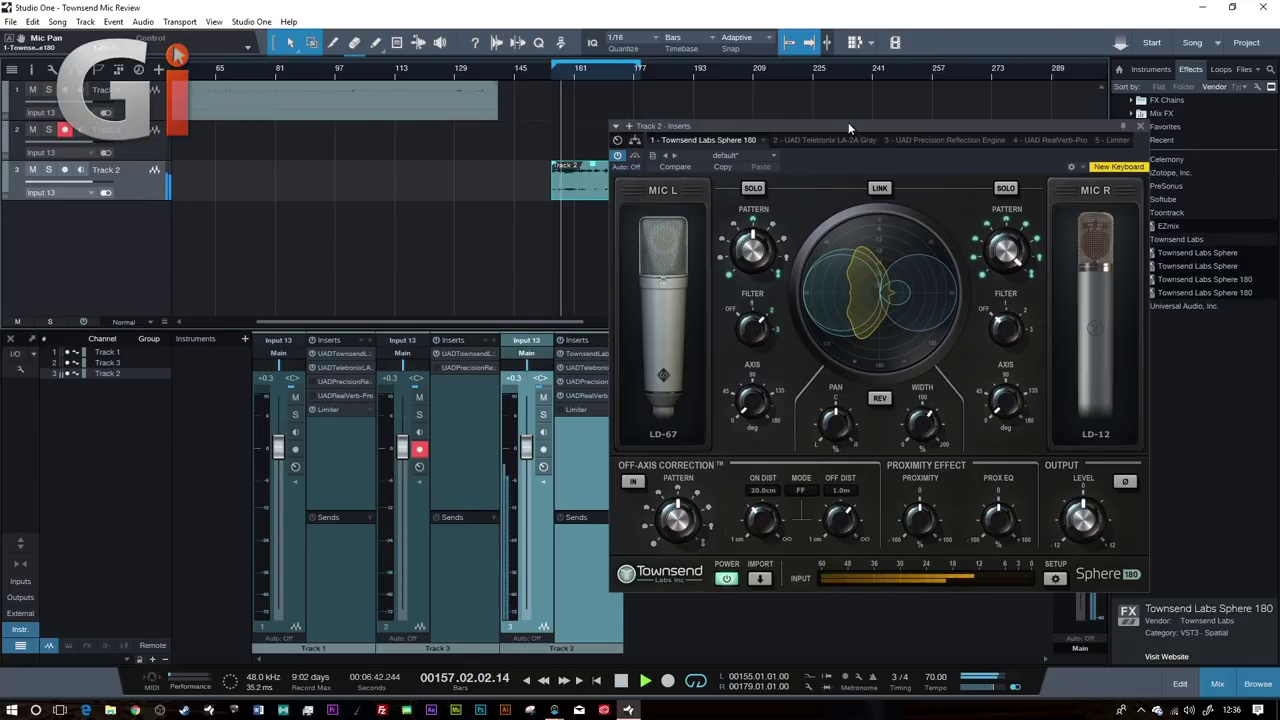
{"action": "left_click_drag", "start_coordinate": [848, 123], "coordinate": [828, 122]}
{"action": "left_click", "coordinate": [580, 397]}
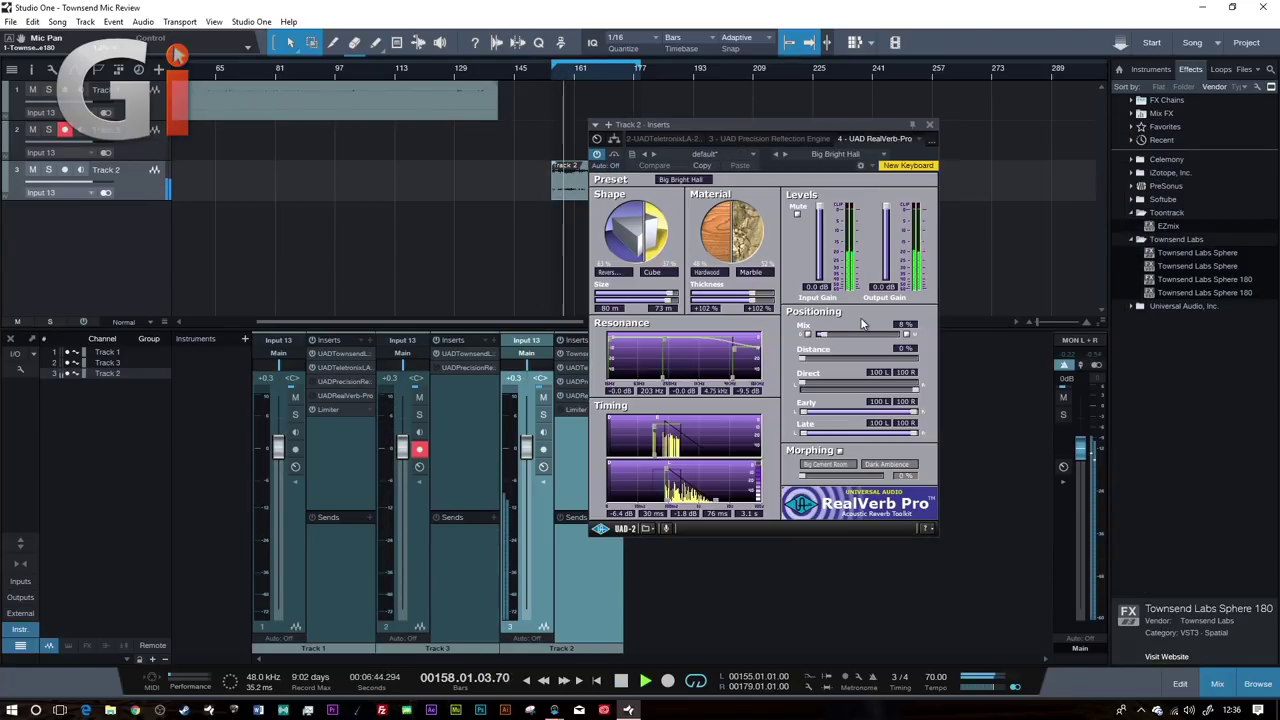
{"action": "left_click", "coordinate": [929, 124]}
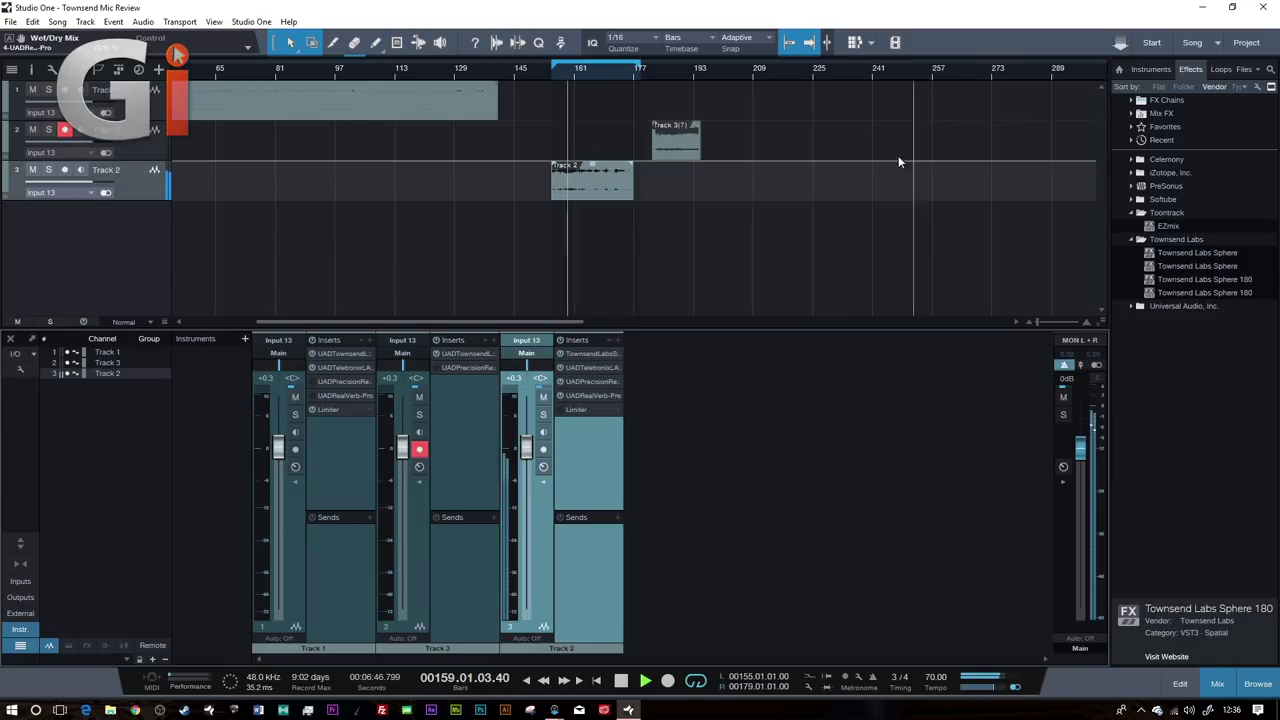
Step: Reopen Track 2's Sphere 180 and change the Mic R and Mic L patterns while the track plays
{"action": "left_click", "coordinate": [596, 352]}
{"action": "left_click_drag", "start_coordinate": [985, 250], "coordinate": [985, 305]}
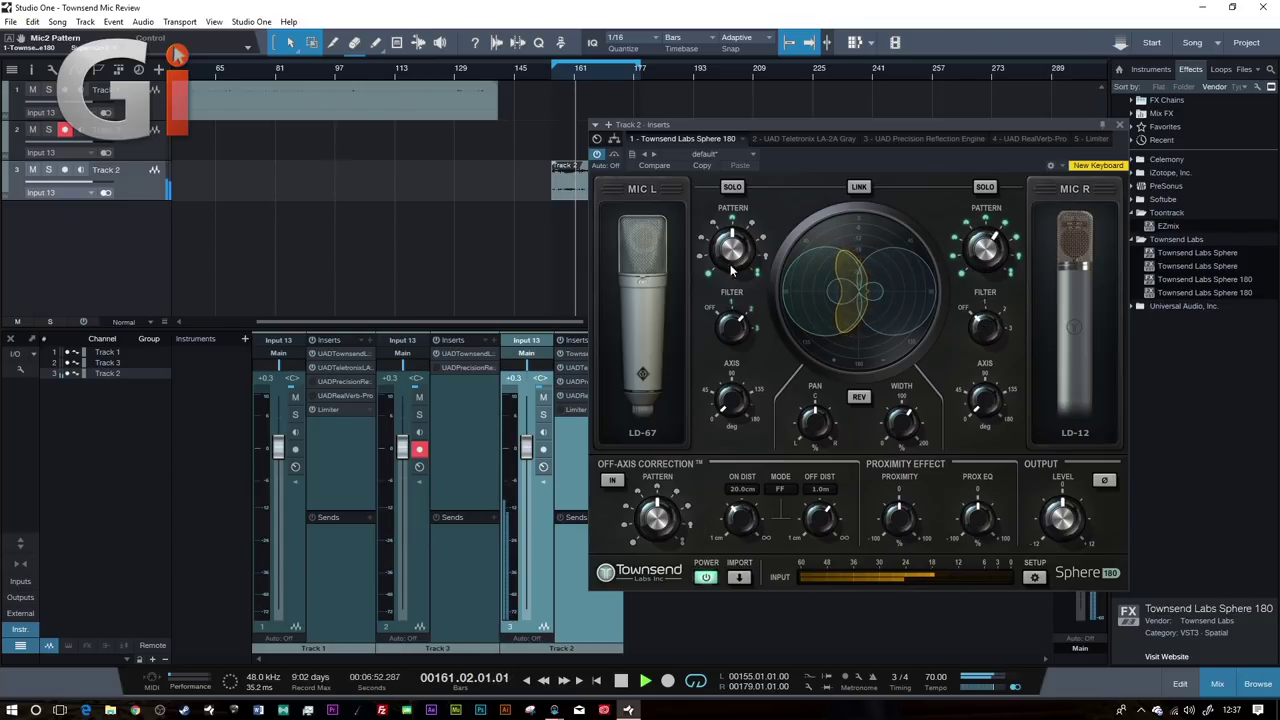
{"action": "left_click_drag", "start_coordinate": [741, 262], "coordinate": [741, 250]}
Step: Switch Mic L to the large condenser LD-251 and adjust its pattern and axis during playback
{"action": "left_click", "coordinate": [641, 432]}
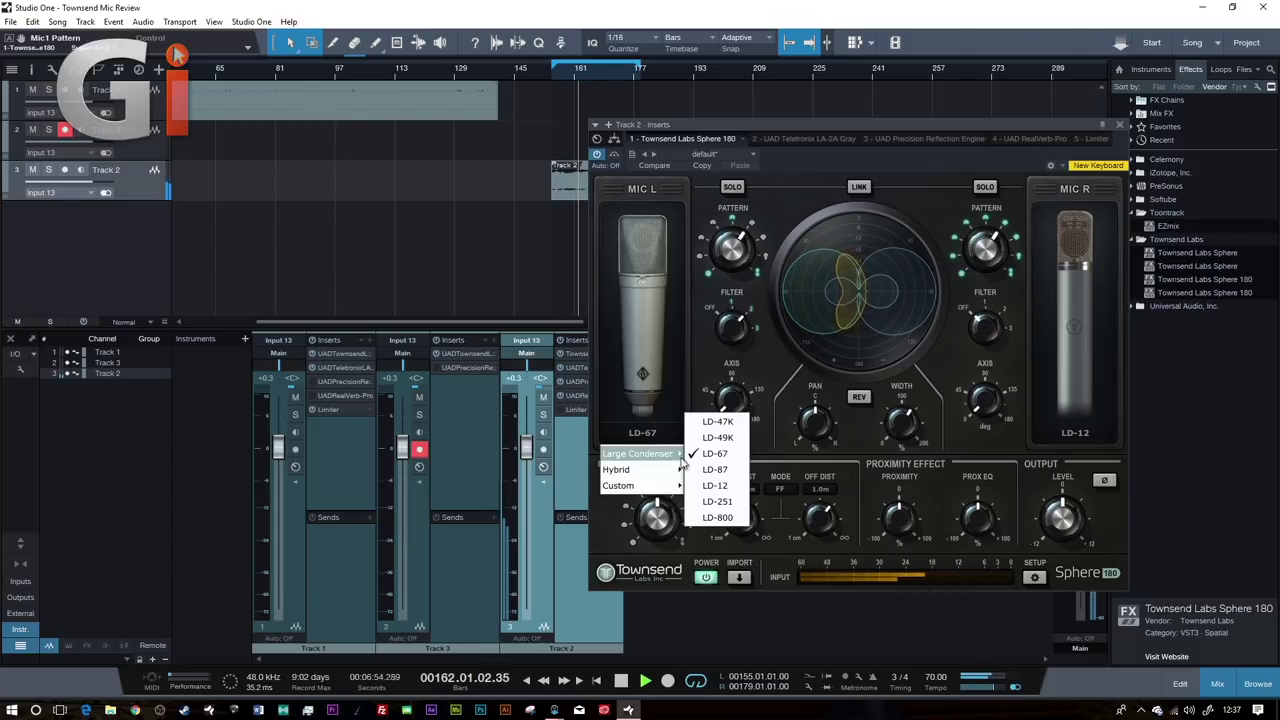
{"action": "left_click", "coordinate": [730, 508]}
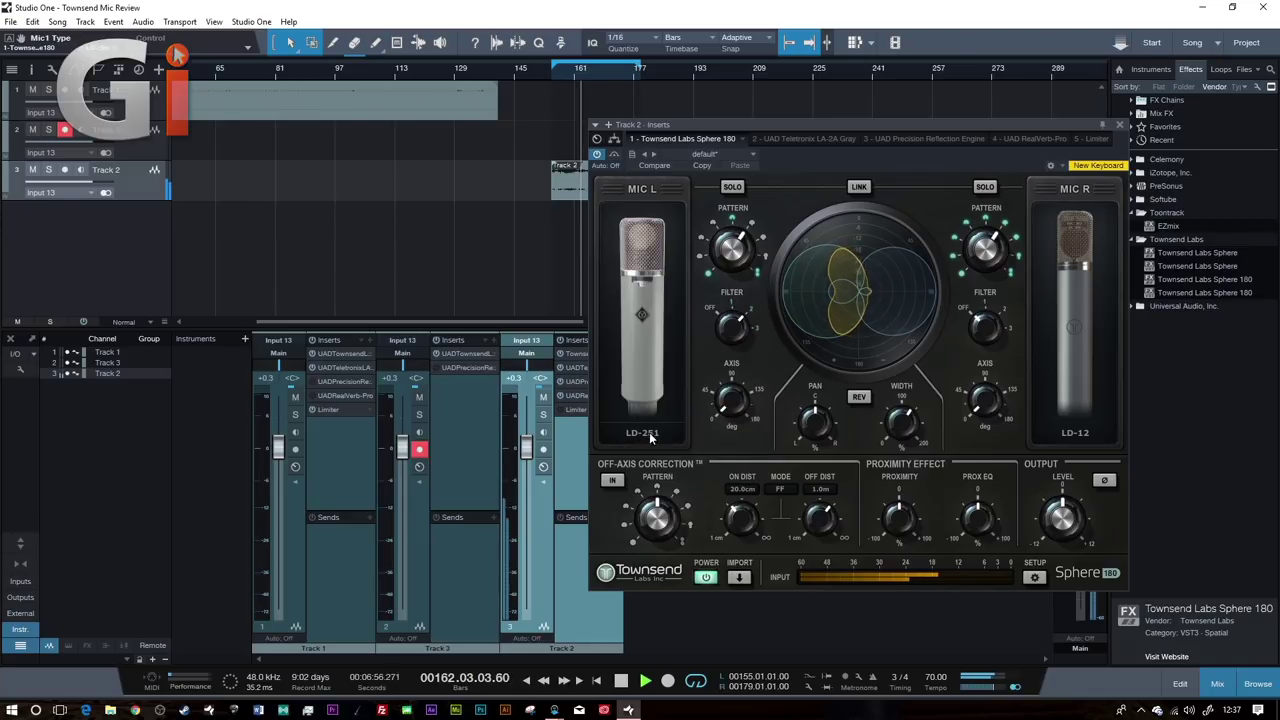
{"action": "left_click_drag", "start_coordinate": [737, 255], "coordinate": [737, 262]}
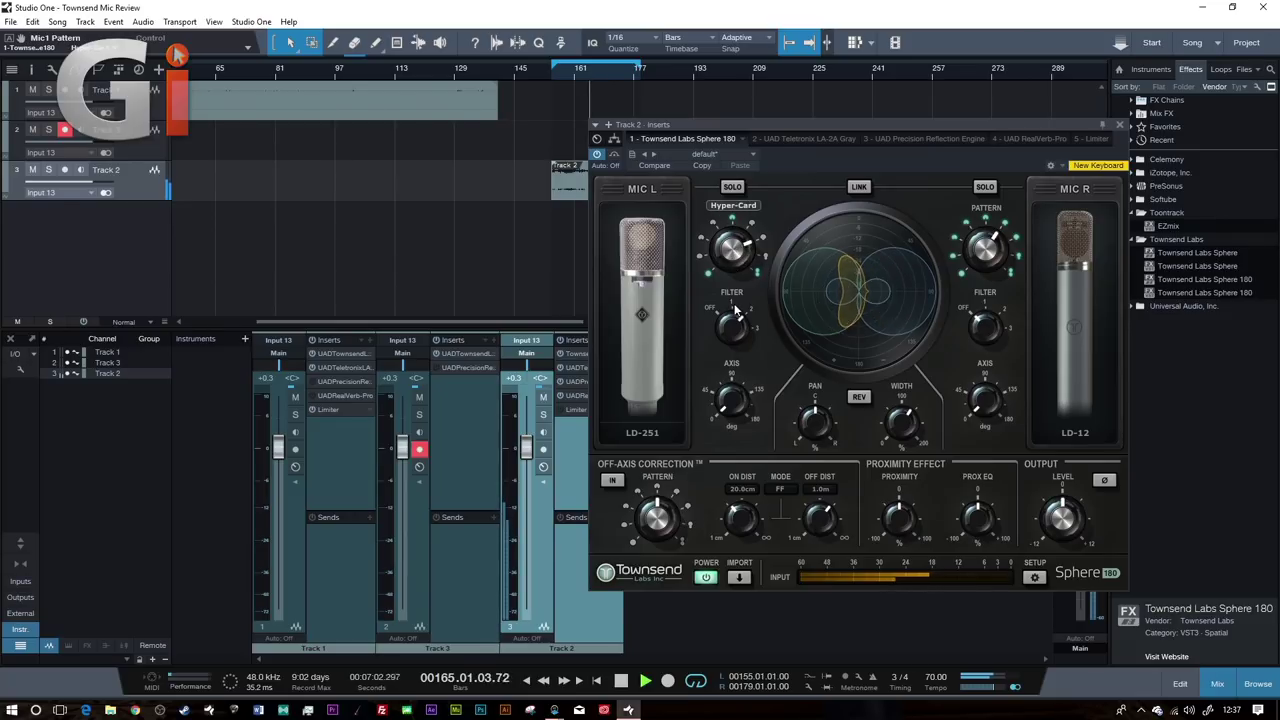
{"action": "left_click_drag", "start_coordinate": [735, 409], "coordinate": [736, 392]}
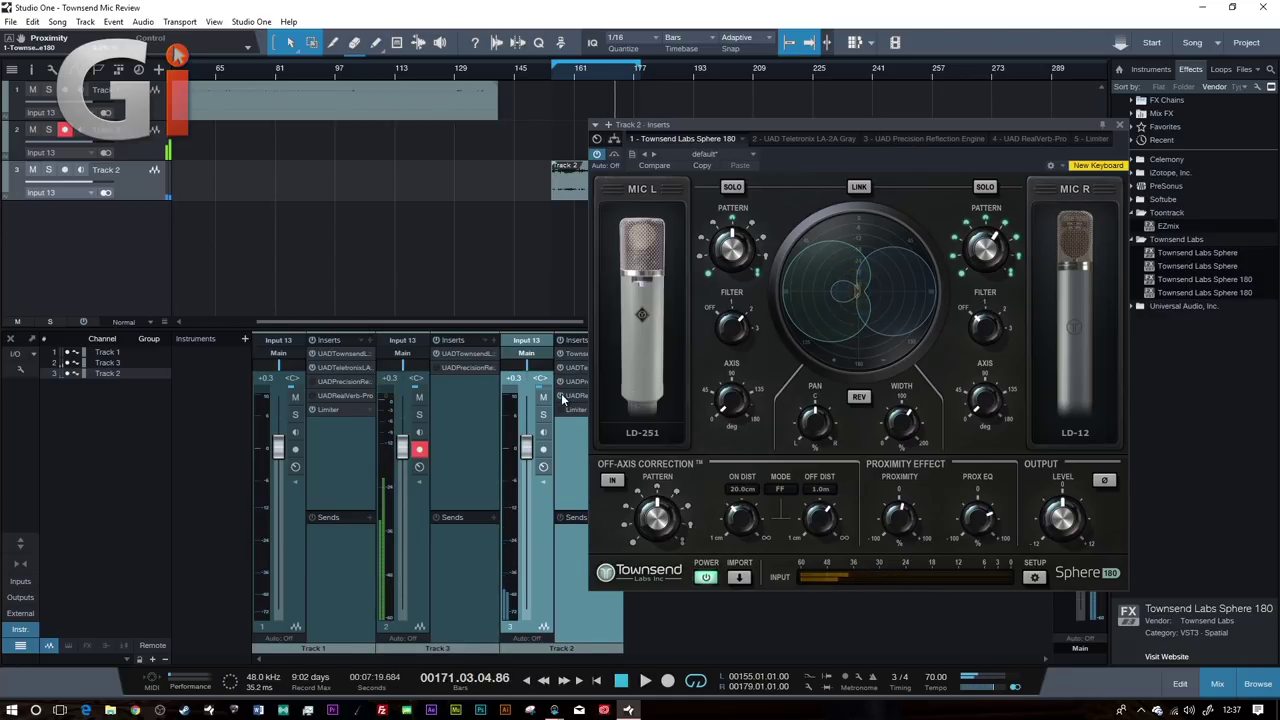
Step: Move the Sphere 180 window clear of the mixer and set Mic L and Mic R to the custom model Sphere Linear
{"action": "left_click_drag", "start_coordinate": [832, 127], "coordinate": [688, 179]}
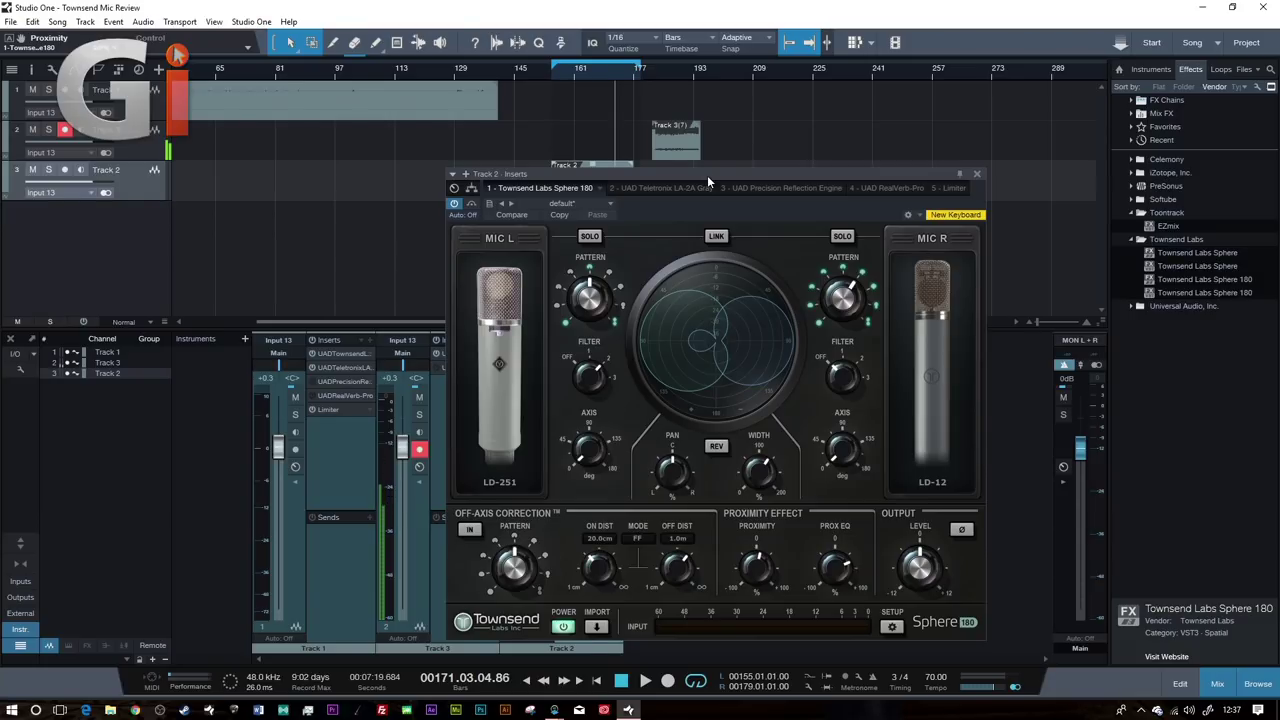
{"action": "left_click", "coordinate": [500, 482]}
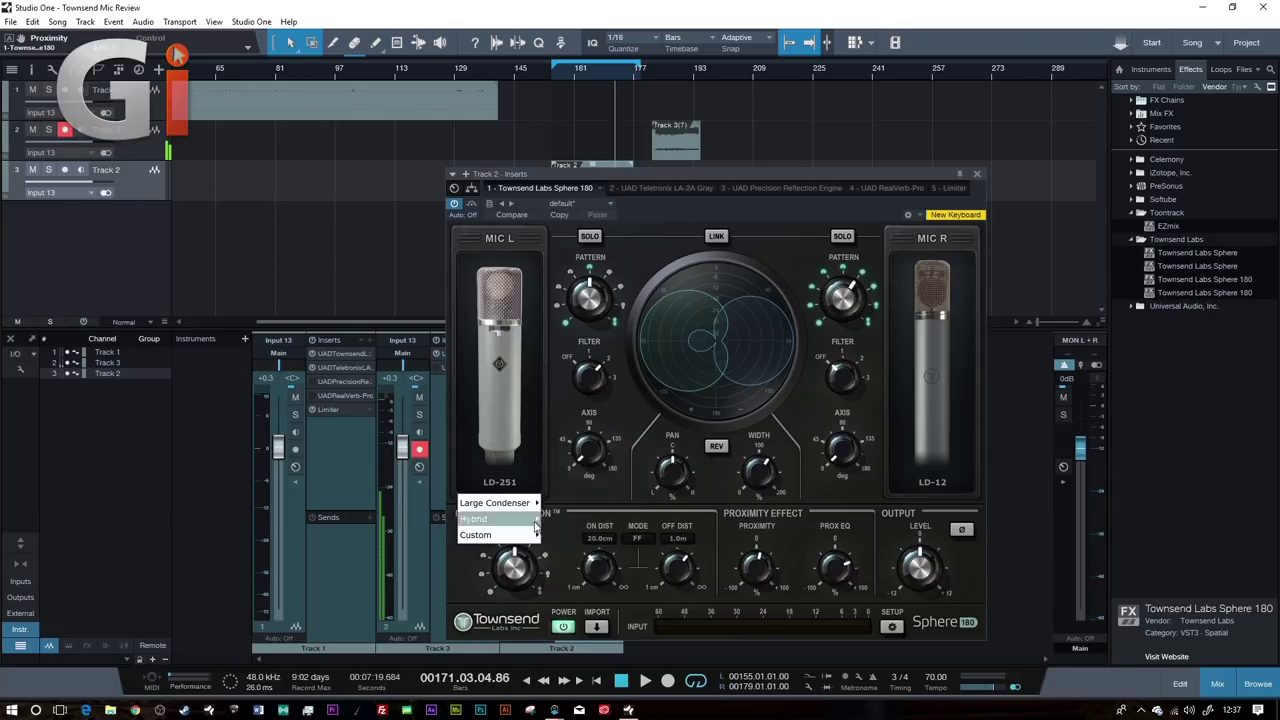
{"action": "mouse_move", "coordinate": [536, 520]}
{"action": "left_click", "coordinate": [592, 497]}
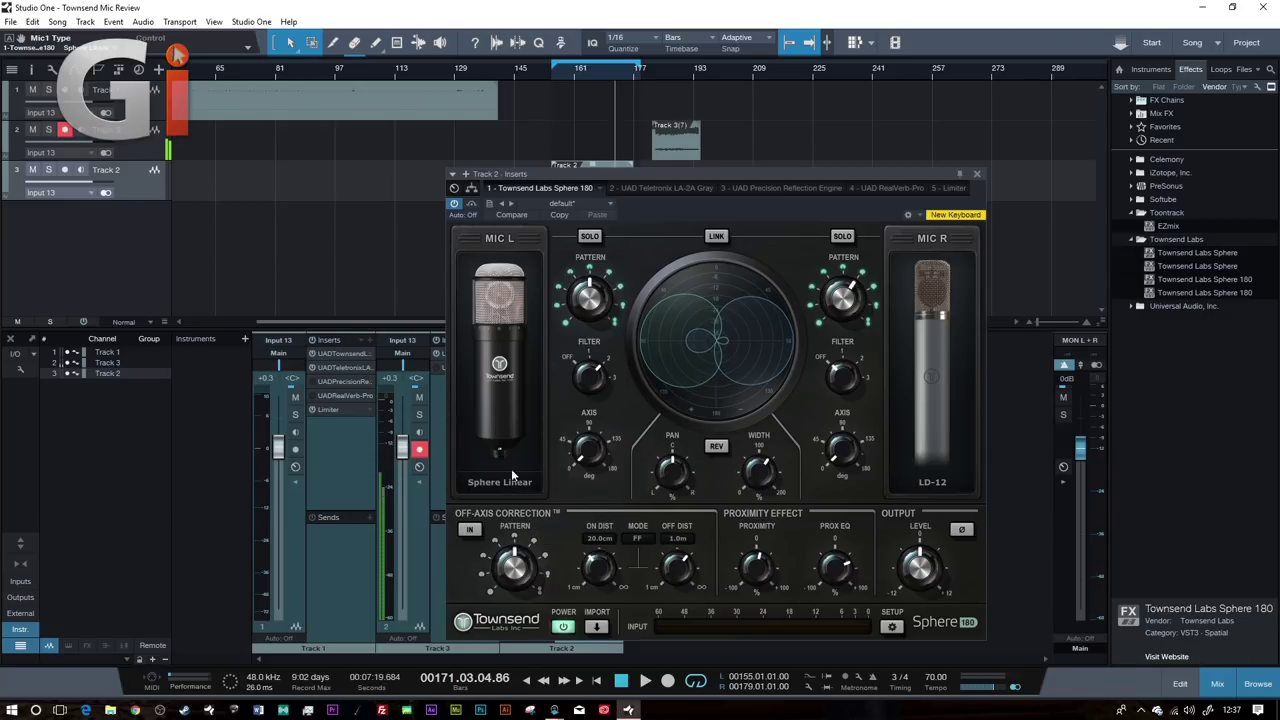
{"action": "left_click", "coordinate": [942, 485]}
{"action": "mouse_move", "coordinate": [950, 538]}
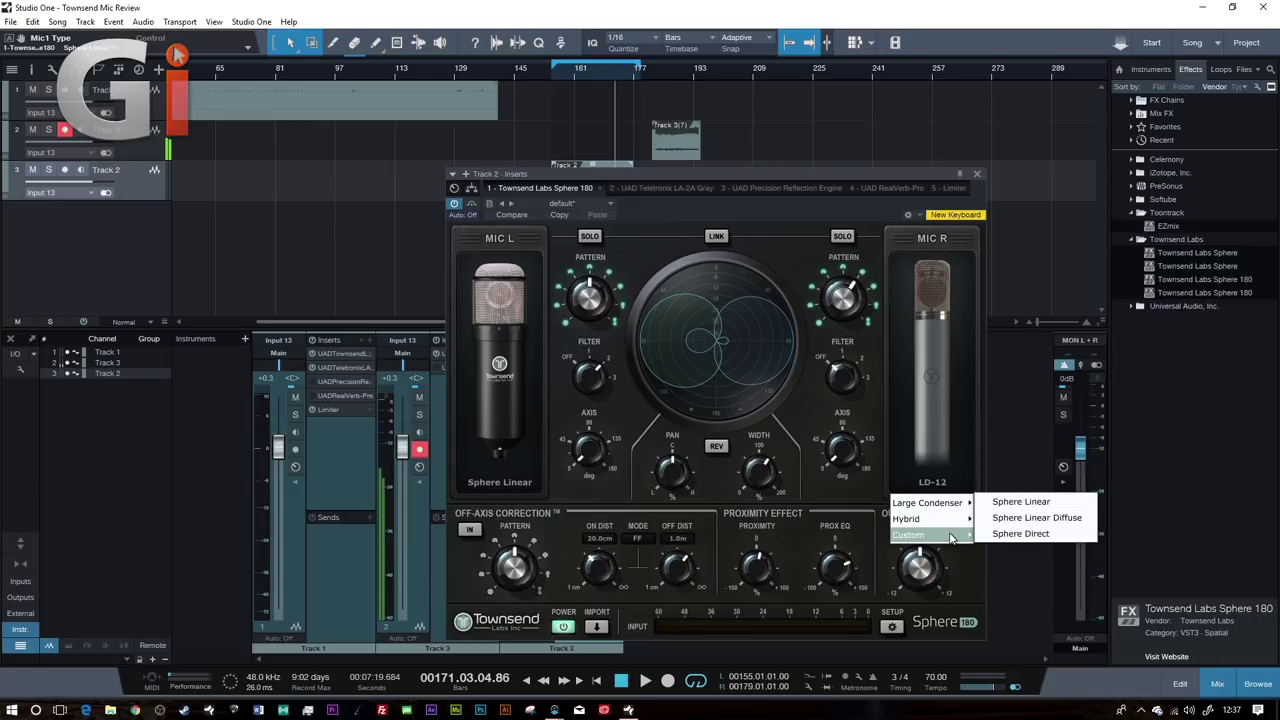
{"action": "left_click", "coordinate": [1040, 502]}
Step: Set both Mic L and Mic R to the custom model Sphere Direct
{"action": "left_click", "coordinate": [534, 482]}
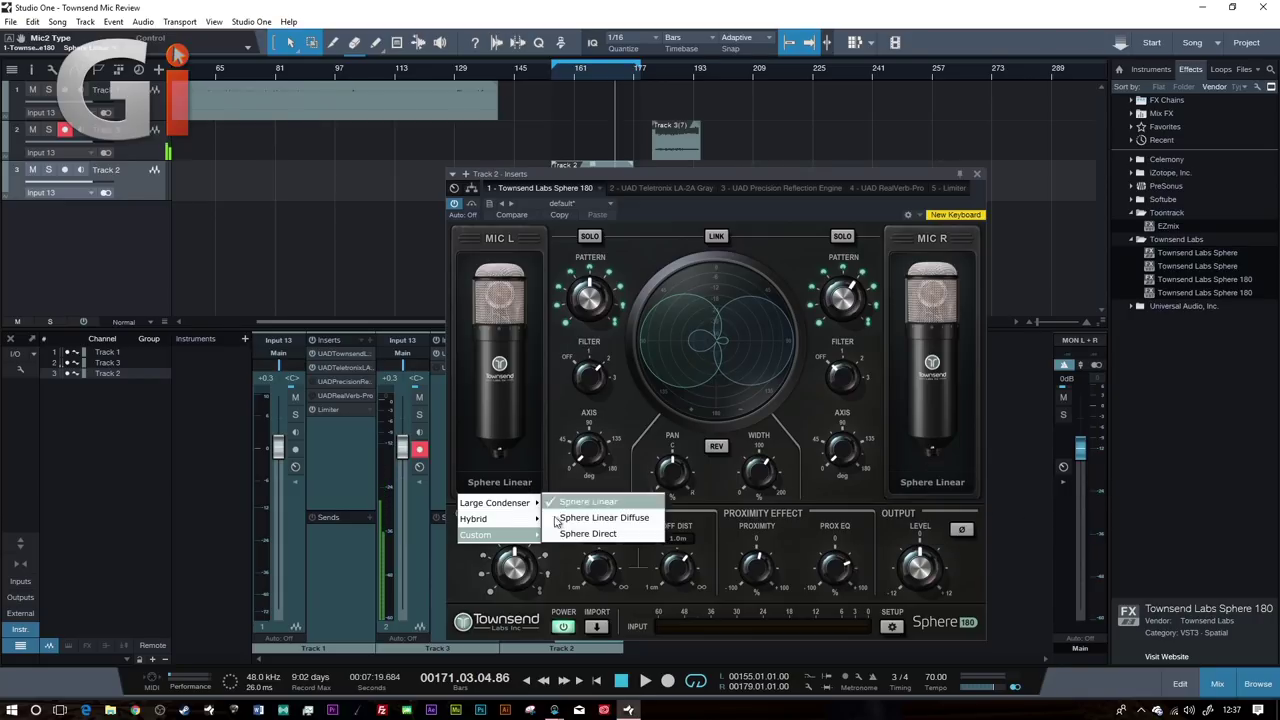
{"action": "left_click", "coordinate": [590, 538]}
{"action": "left_click", "coordinate": [920, 486]}
{"action": "mouse_move", "coordinate": [999, 531]}
{"action": "left_click", "coordinate": [1072, 535]}
Step: Play Track 2 from the loop start at bar 155 through the Sphere Direct models, then stop playback
{"action": "key", "text": "KP_1"}
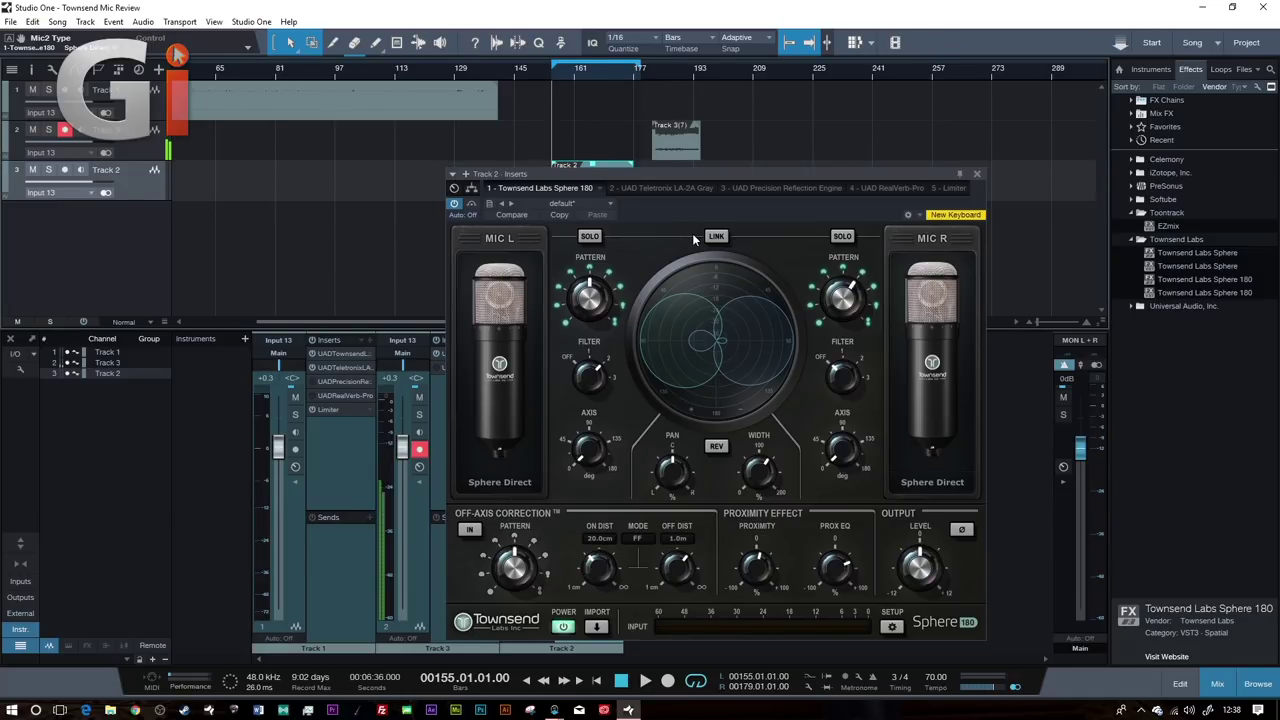
{"action": "key", "text": "space"}
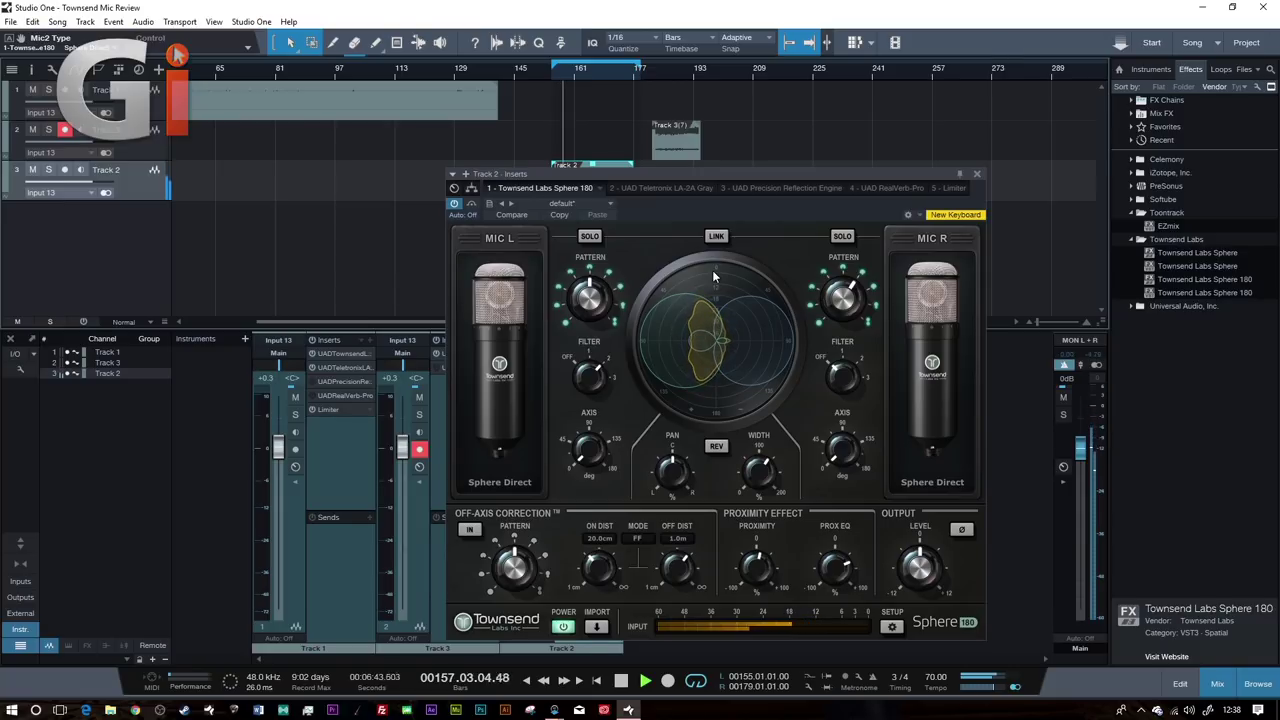
{"action": "key", "text": "space"}
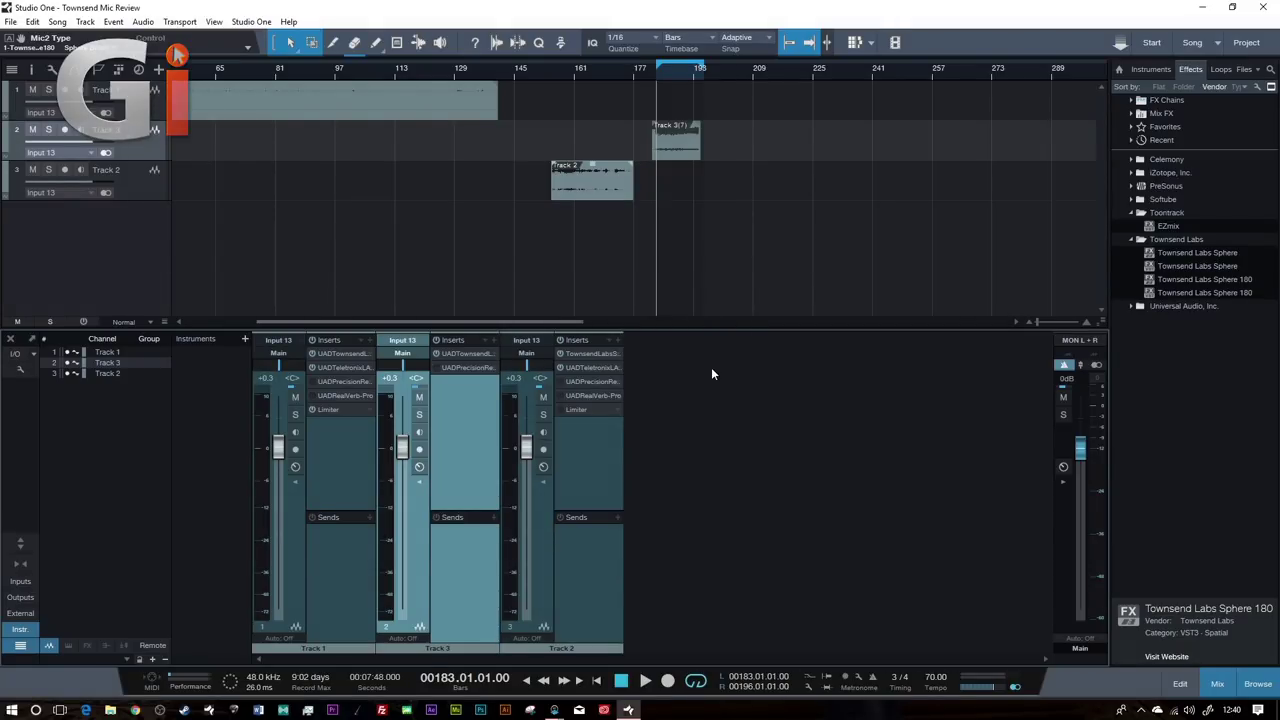
Step: Open the UAD Townsend Labs Sphere on Track 3 and audition its recording through the LD-47K, then stop playback
{"action": "double_click", "coordinate": [464, 352]}
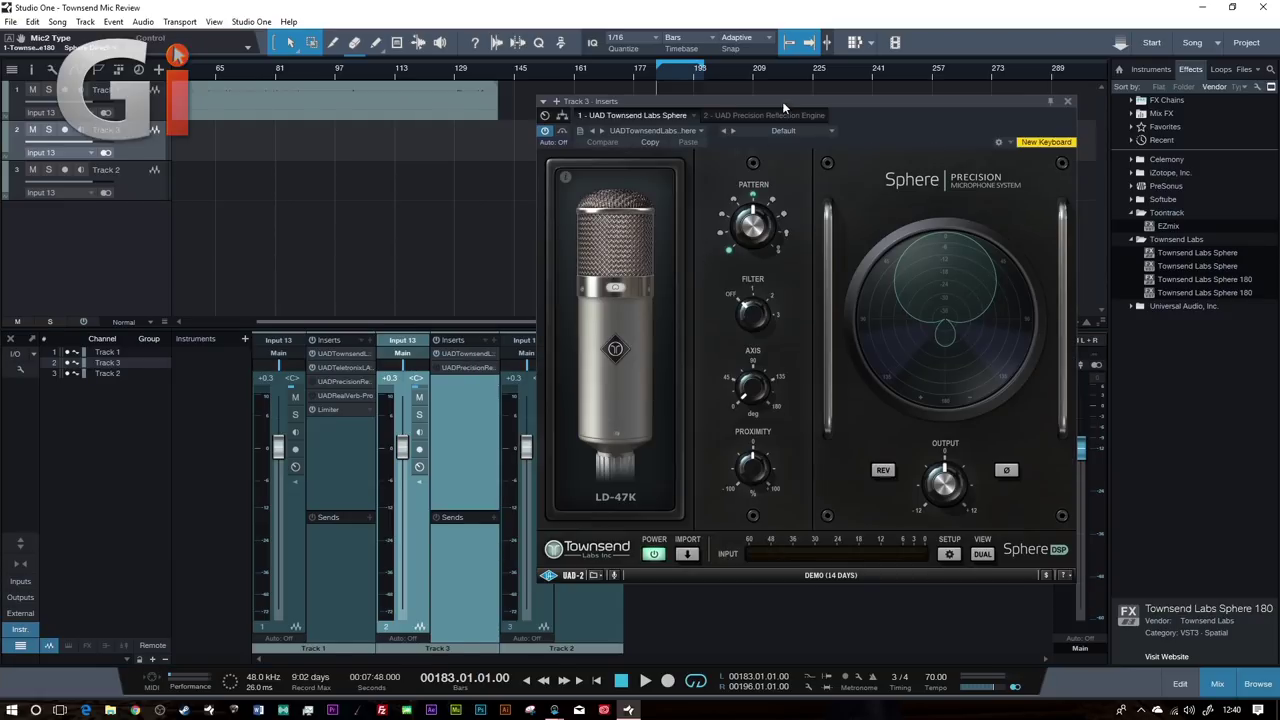
{"action": "left_click_drag", "start_coordinate": [782, 101], "coordinate": [743, 110]}
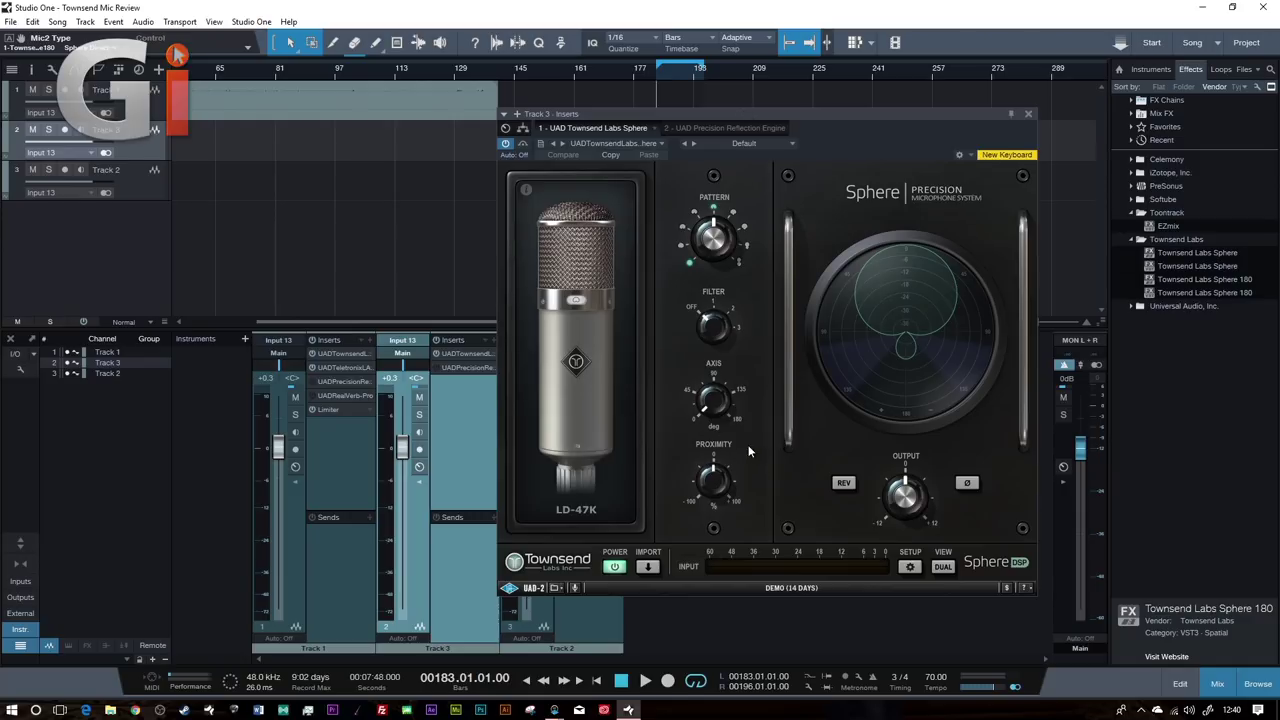
{"action": "mouse_move", "coordinate": [775, 128]}
{"action": "left_mouse_down"}
{"action": "mouse_move", "coordinate": [811, 177]}
{"action": "mouse_move", "coordinate": [776, 138]}
{"action": "left_mouse_up"}
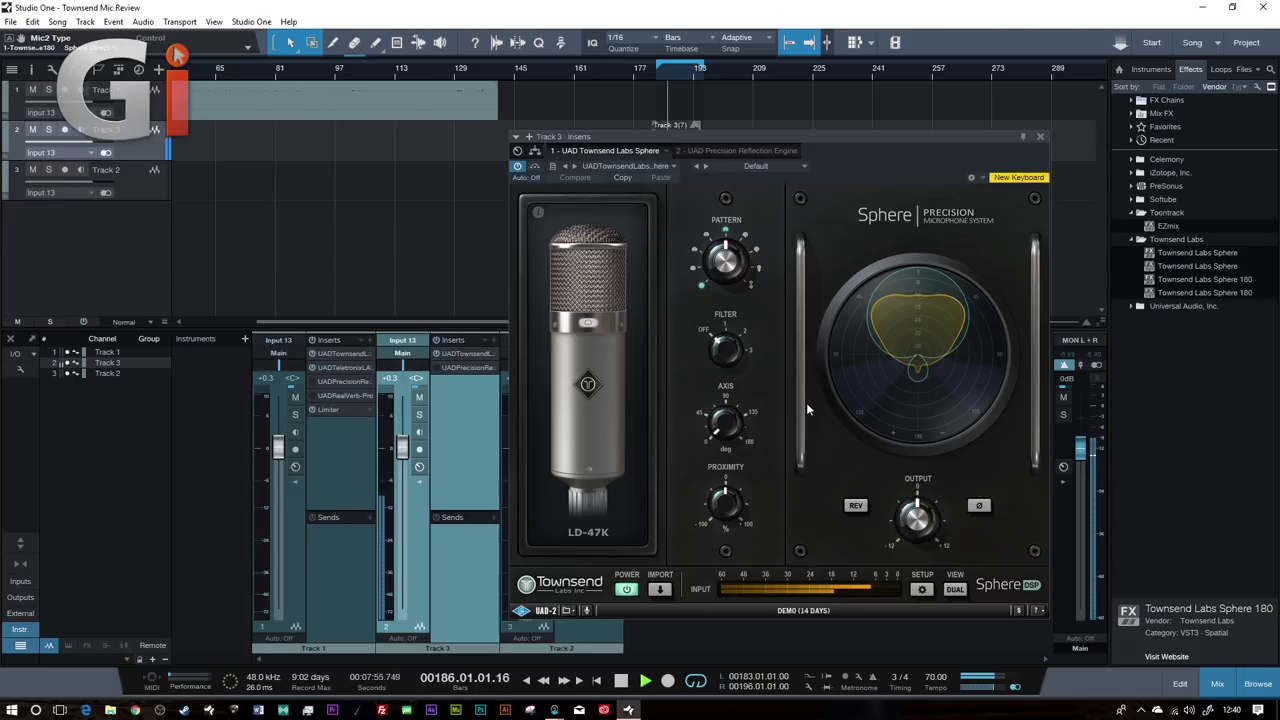
{"action": "key", "text": "space"}
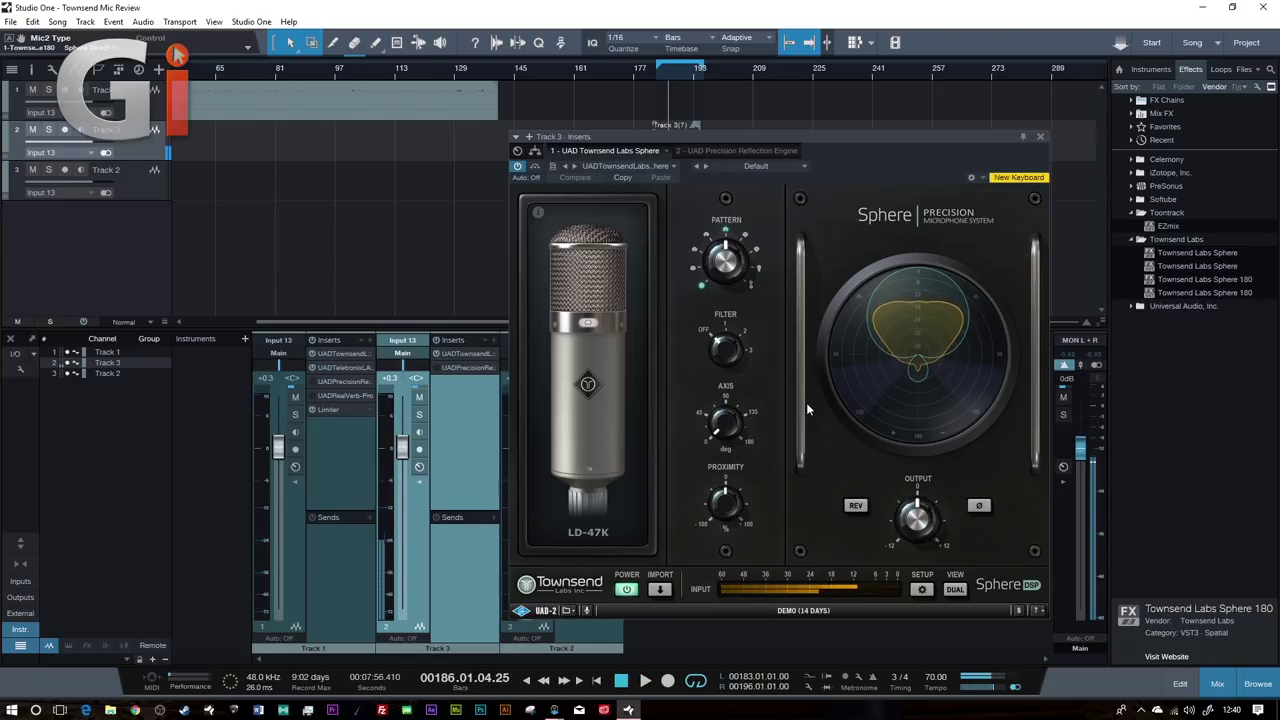
Step: Move the Sphere window below the Track 3 clip, then play the track while auditioning the LD-47K through different polar patterns
{"action": "left_click", "coordinate": [593, 533]}
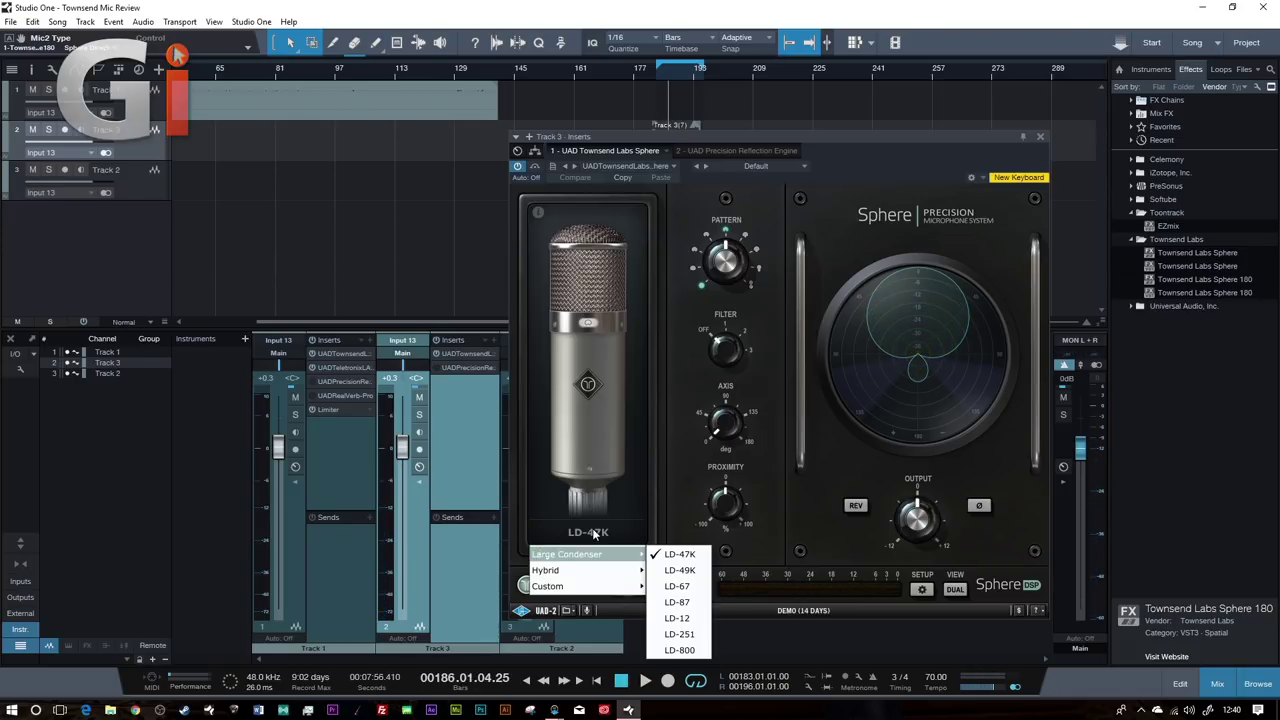
{"action": "left_click", "coordinate": [596, 533]}
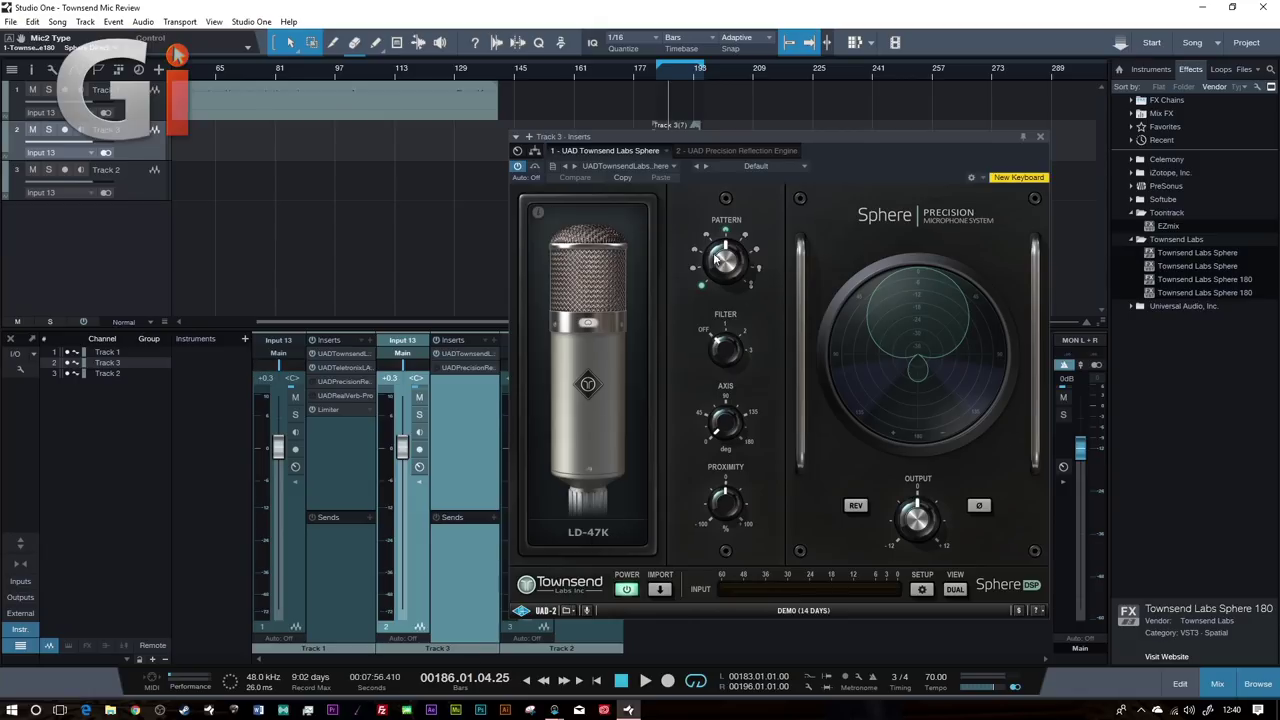
{"action": "left_click_drag", "start_coordinate": [782, 134], "coordinate": [781, 167]}
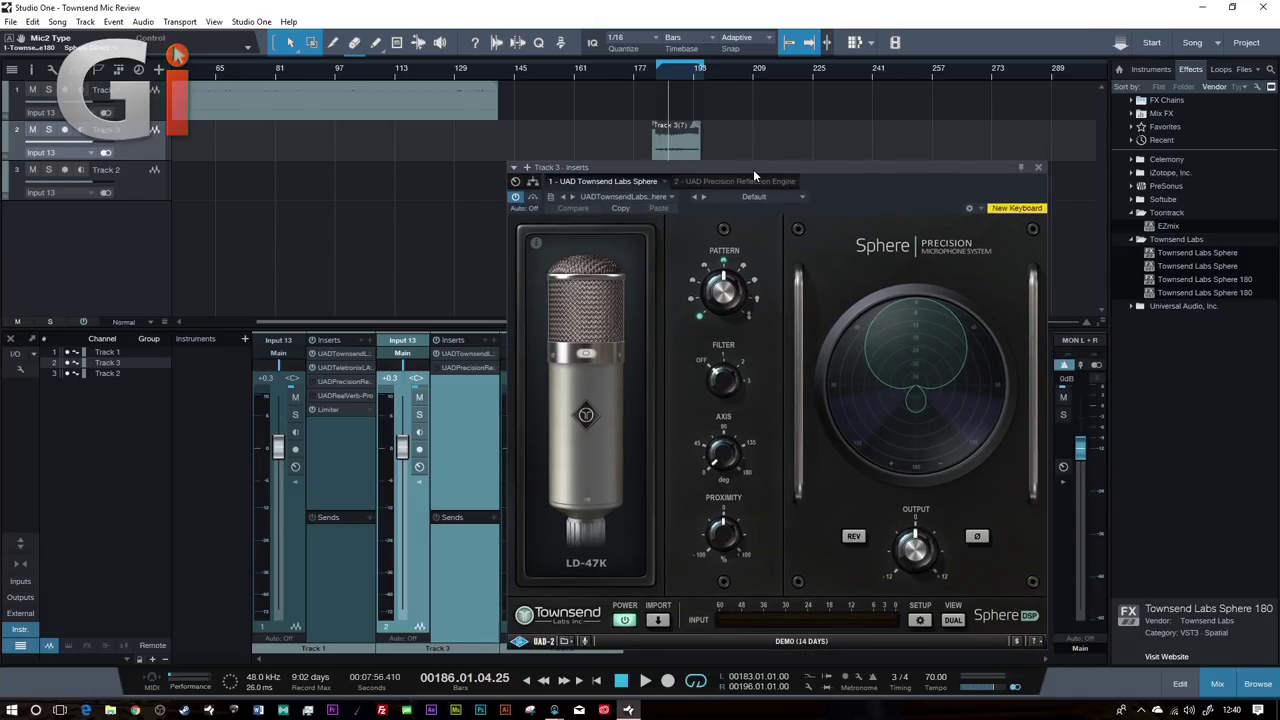
{"action": "key", "text": "space"}
{"action": "scroll", "coordinate": [726, 292], "scroll_direction": "up", "scroll_amount": 1}
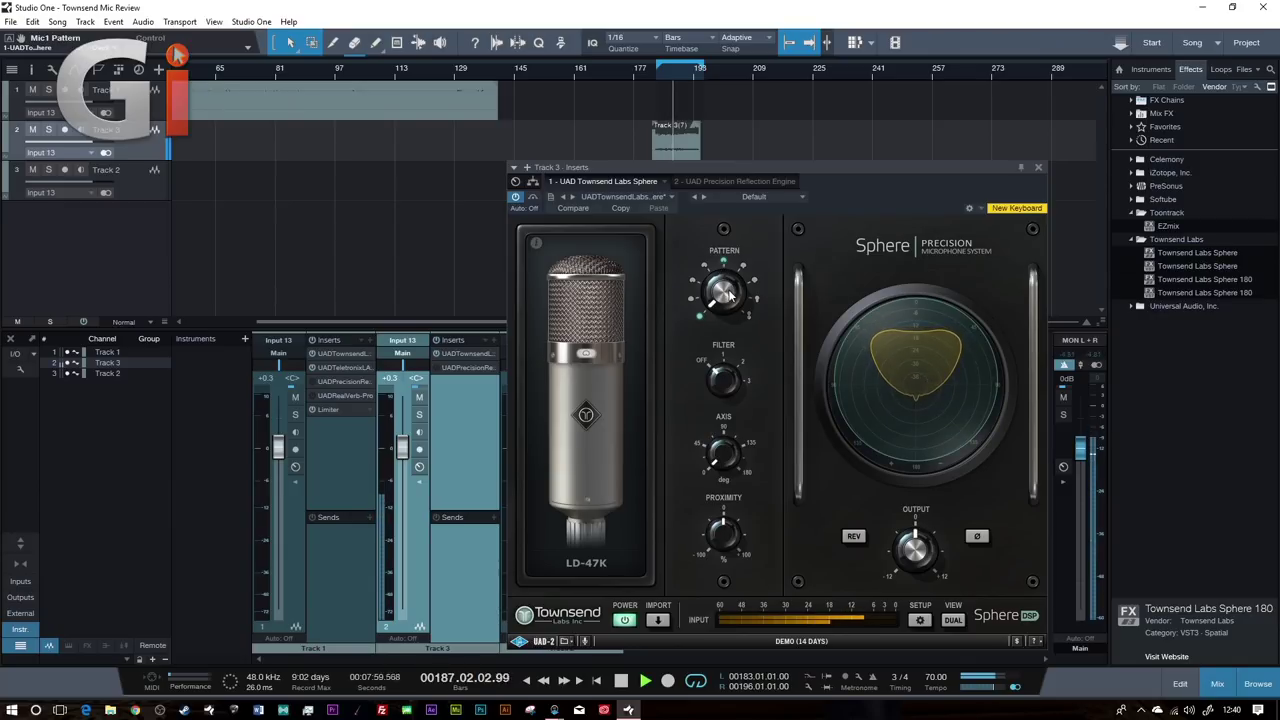
{"action": "scroll", "coordinate": [730, 280], "scroll_direction": "up", "scroll_amount": 1}
{"action": "scroll", "coordinate": [730, 292], "scroll_direction": "up", "scroll_amount": 1}
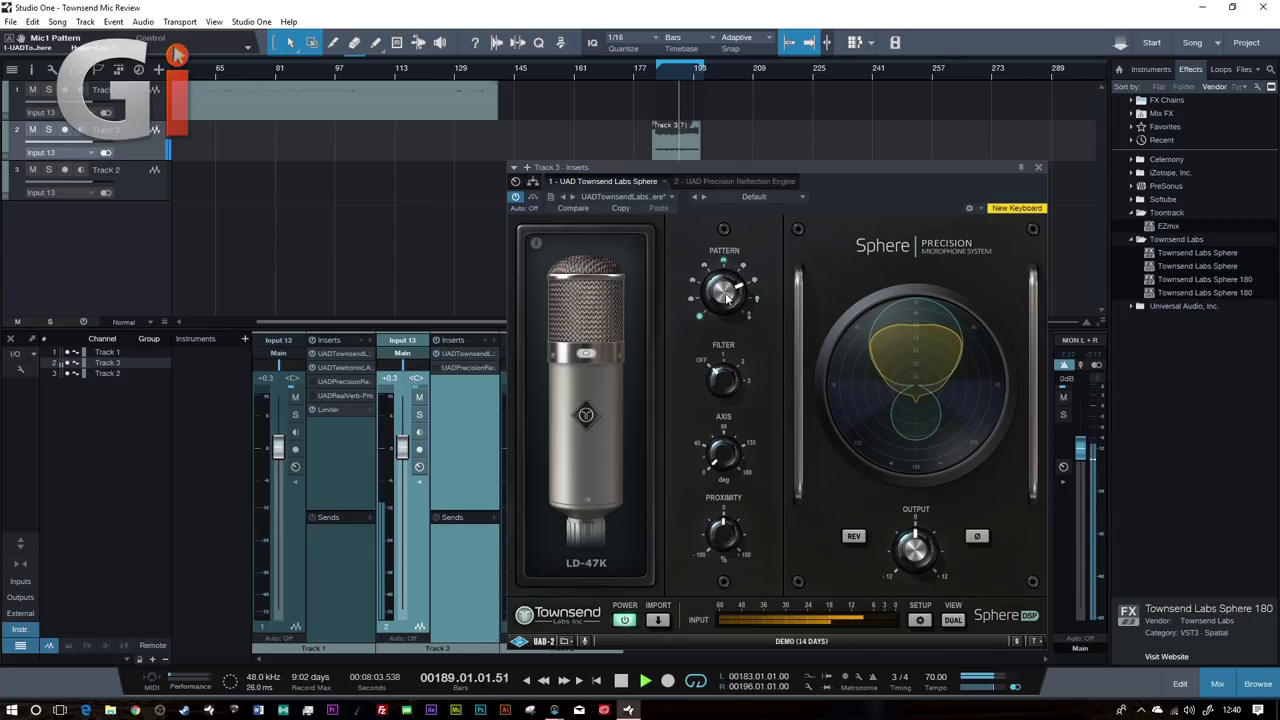
{"action": "scroll", "coordinate": [727, 293], "scroll_direction": "up", "scroll_amount": 1}
Step: Audition the LD-49K, return its pattern to cardioid, and switch the microphone model to LD-67 during playback
{"action": "left_click", "coordinate": [588, 565]}
{"action": "left_click", "coordinate": [594, 580]}
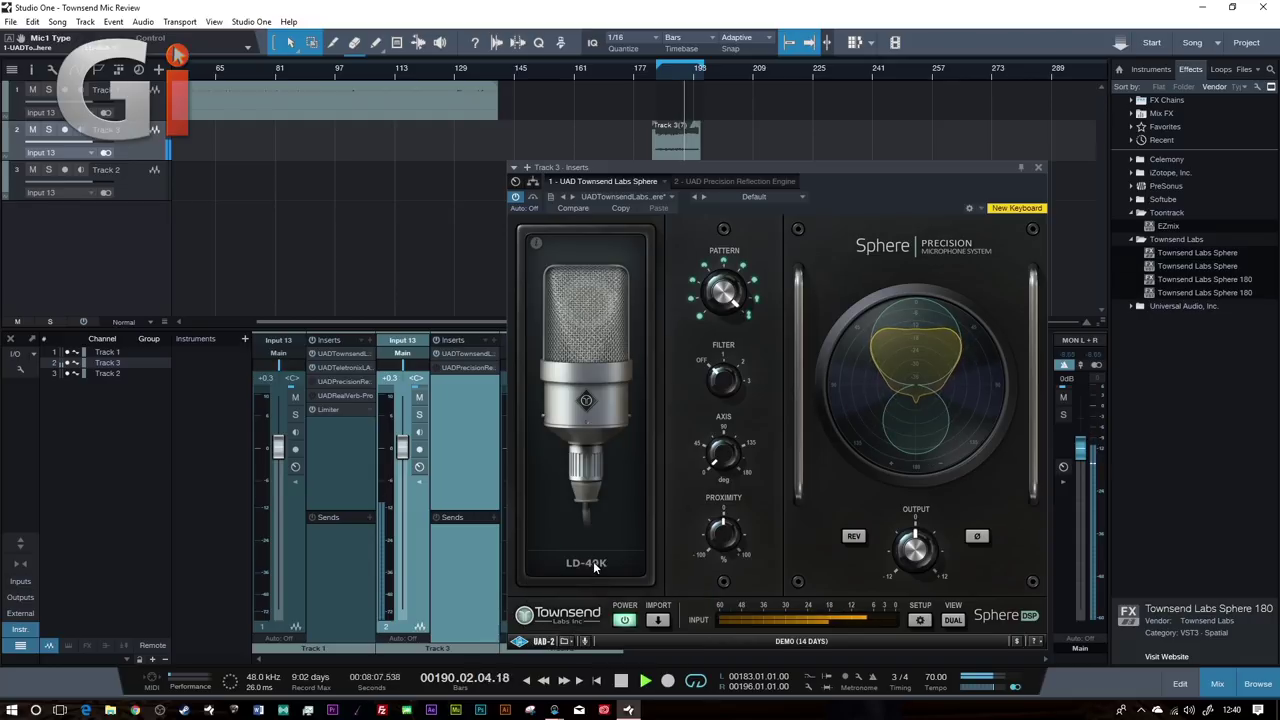
{"action": "scroll", "coordinate": [720, 295], "scroll_direction": "down", "scroll_amount": 2}
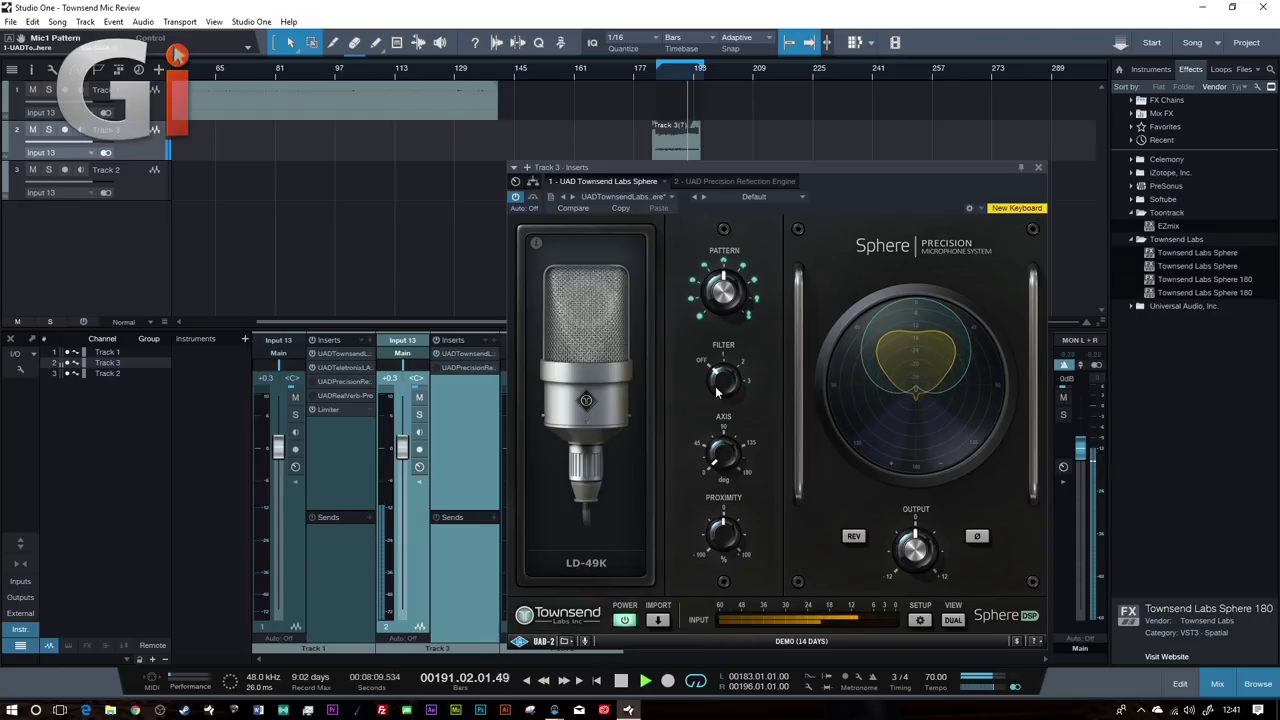
{"action": "left_click", "coordinate": [600, 566]}
{"action": "mouse_move", "coordinate": [620, 584]}
{"action": "left_click", "coordinate": [676, 600]}
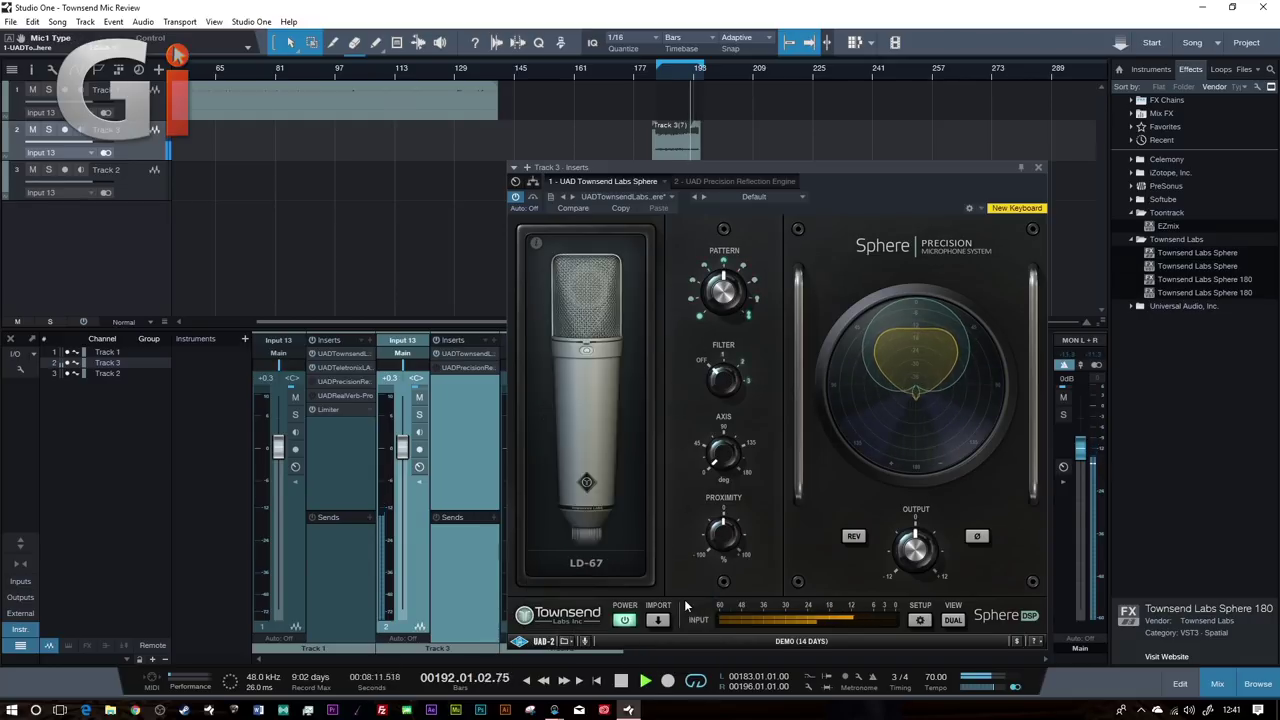
Step: Compare the large condenser models LD-87, LD-12 and LD-251 in turn while Track 3 plays
{"action": "left_click", "coordinate": [586, 563]}
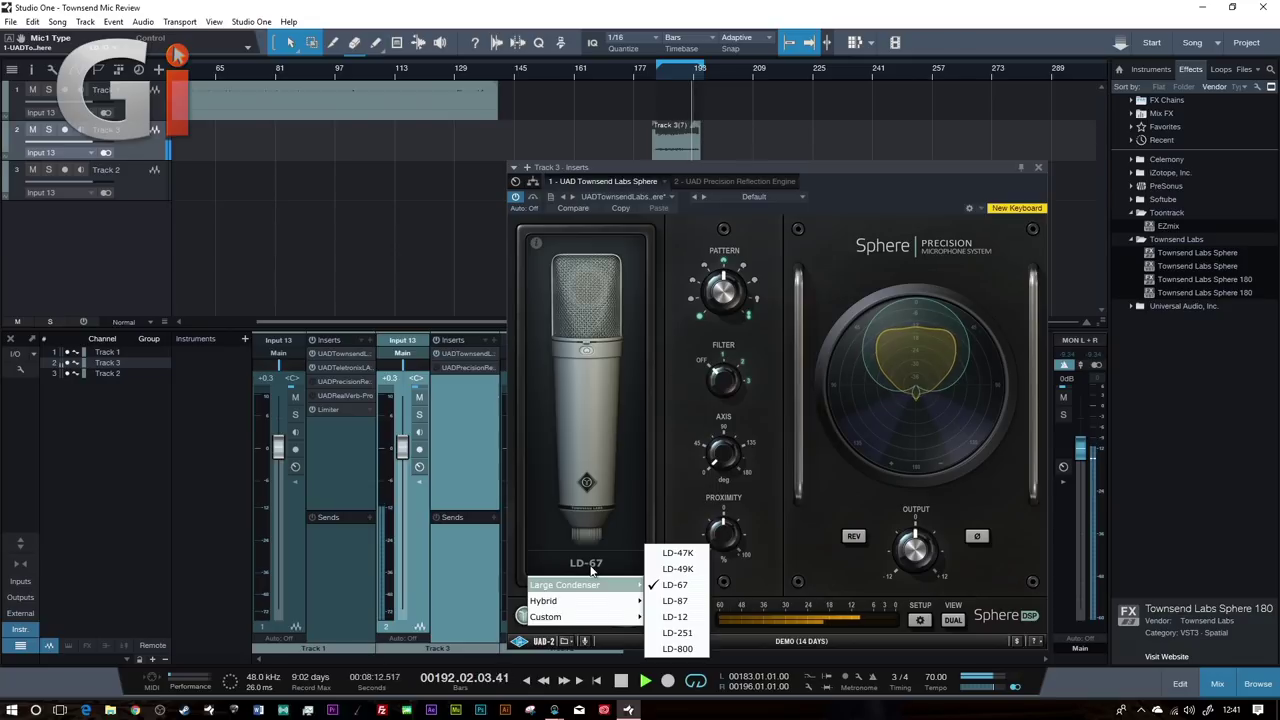
{"action": "left_click", "coordinate": [687, 603]}
{"action": "left_click", "coordinate": [588, 566]}
{"action": "mouse_move", "coordinate": [620, 584]}
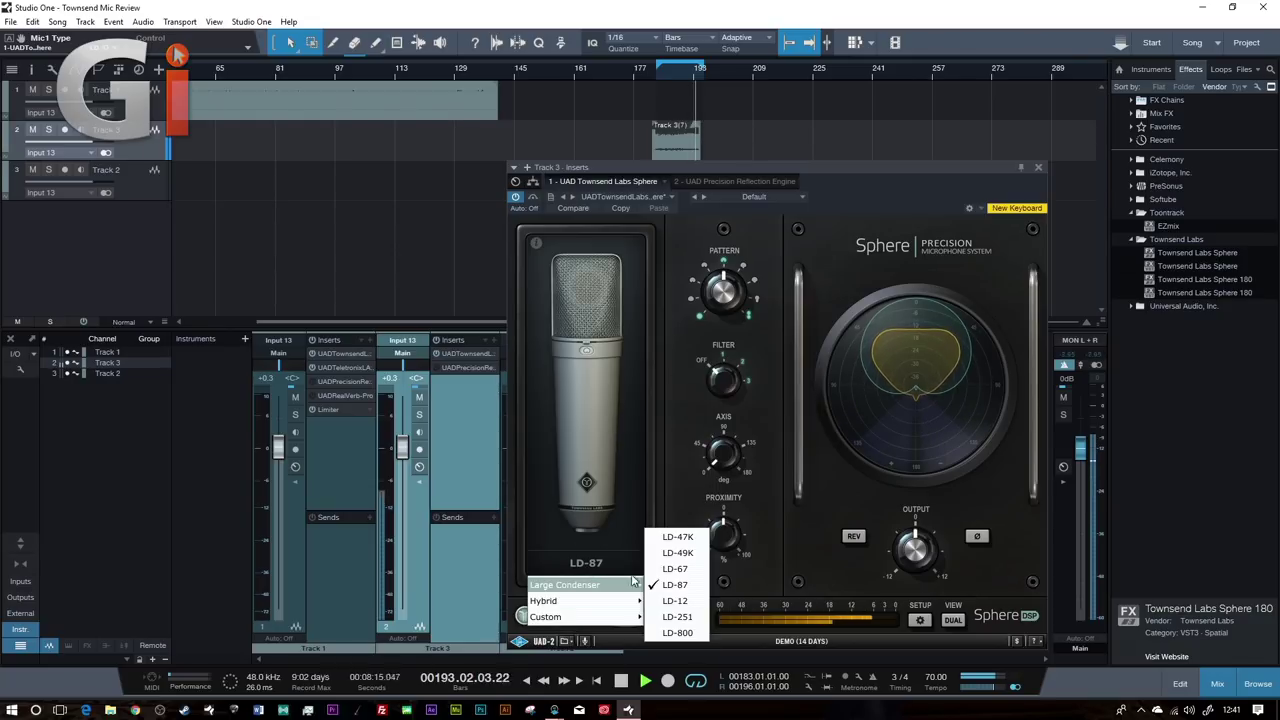
{"action": "left_click", "coordinate": [675, 601]}
{"action": "left_click", "coordinate": [587, 563]}
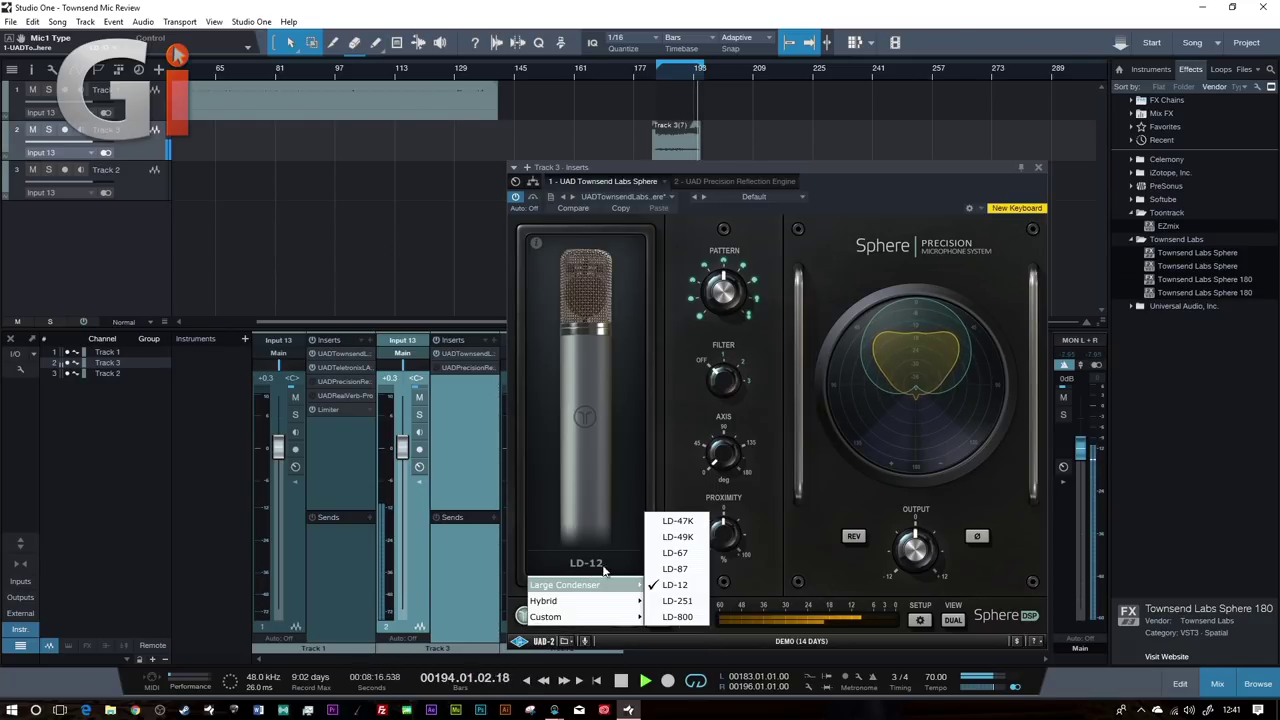
{"action": "left_click", "coordinate": [678, 601]}
Step: Restart playback from the loop start at bar 183 and audition the LD-800, followed by the hybrid model DN-57
{"action": "left_click", "coordinate": [652, 75]}
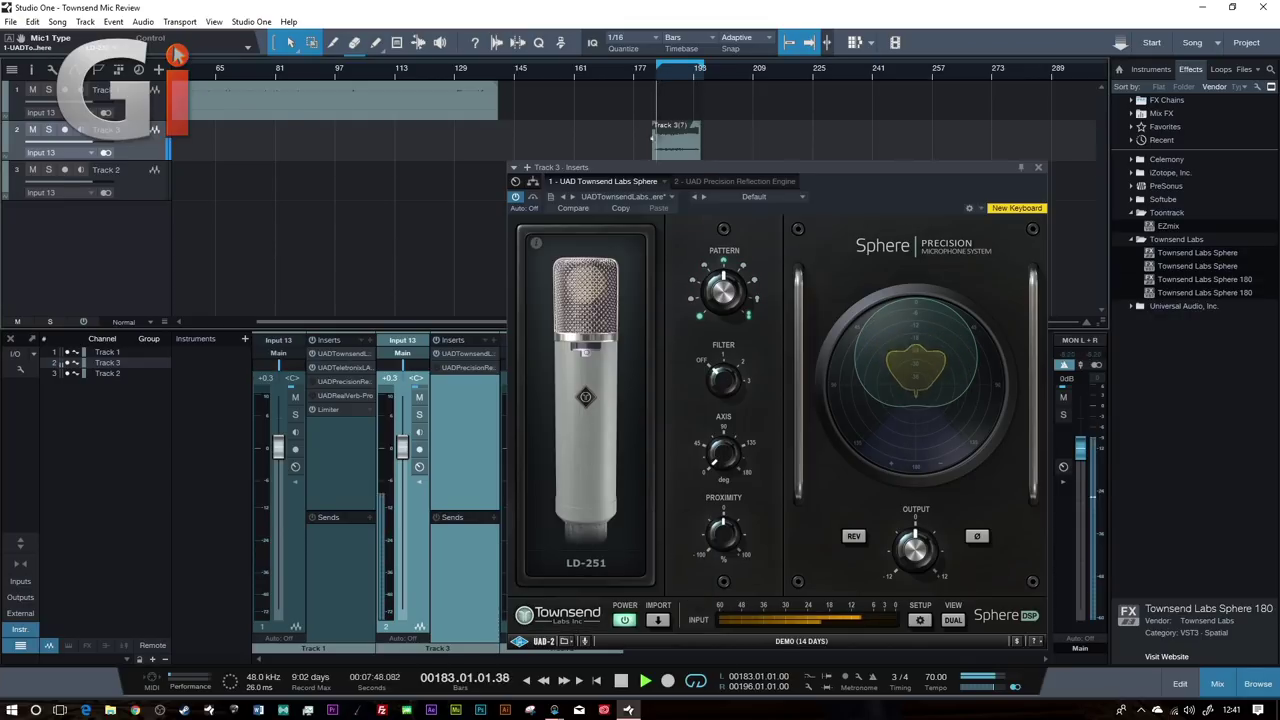
{"action": "left_click", "coordinate": [613, 558]}
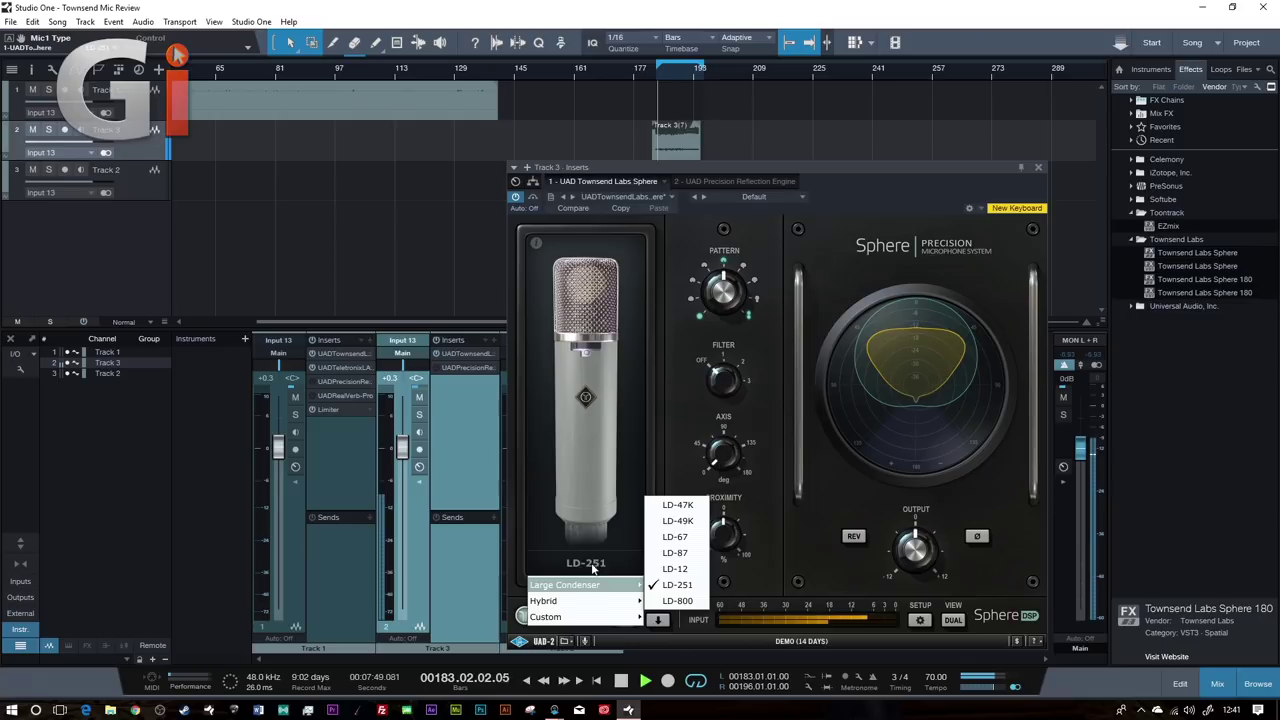
{"action": "left_click", "coordinate": [677, 601]}
{"action": "left_click", "coordinate": [600, 566]}
{"action": "mouse_move", "coordinate": [620, 600]}
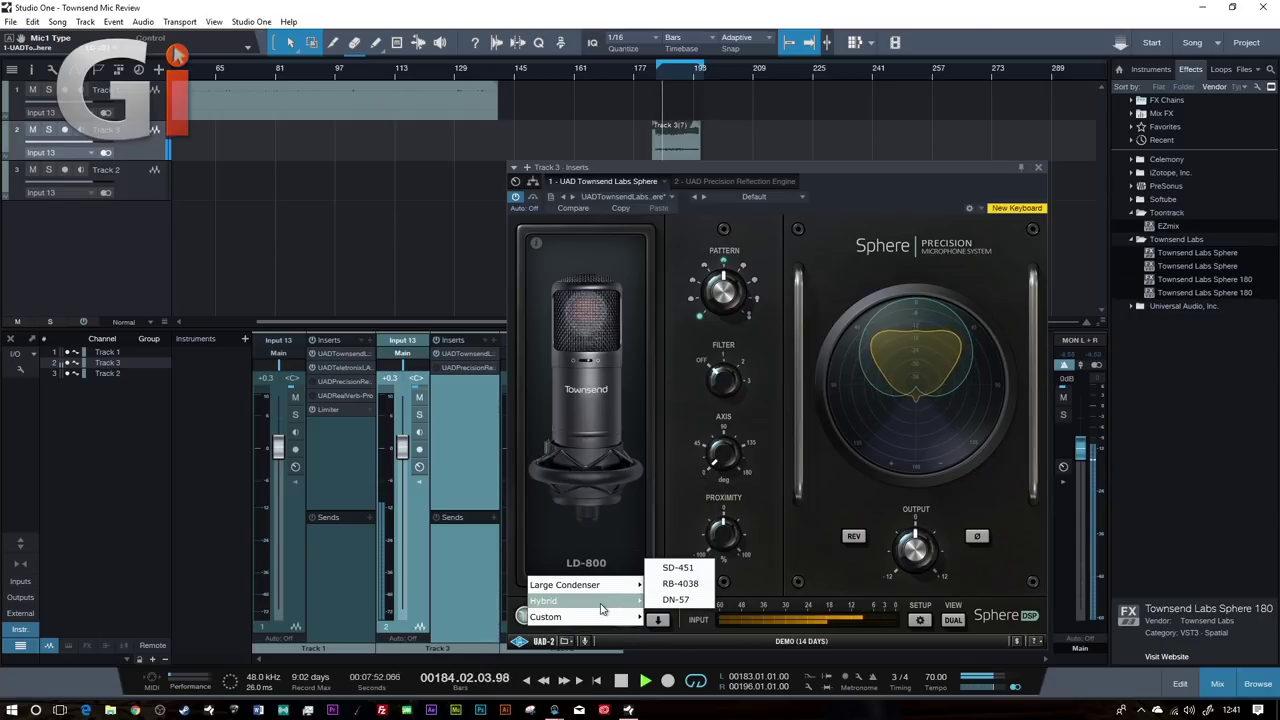
{"action": "left_click", "coordinate": [668, 602]}
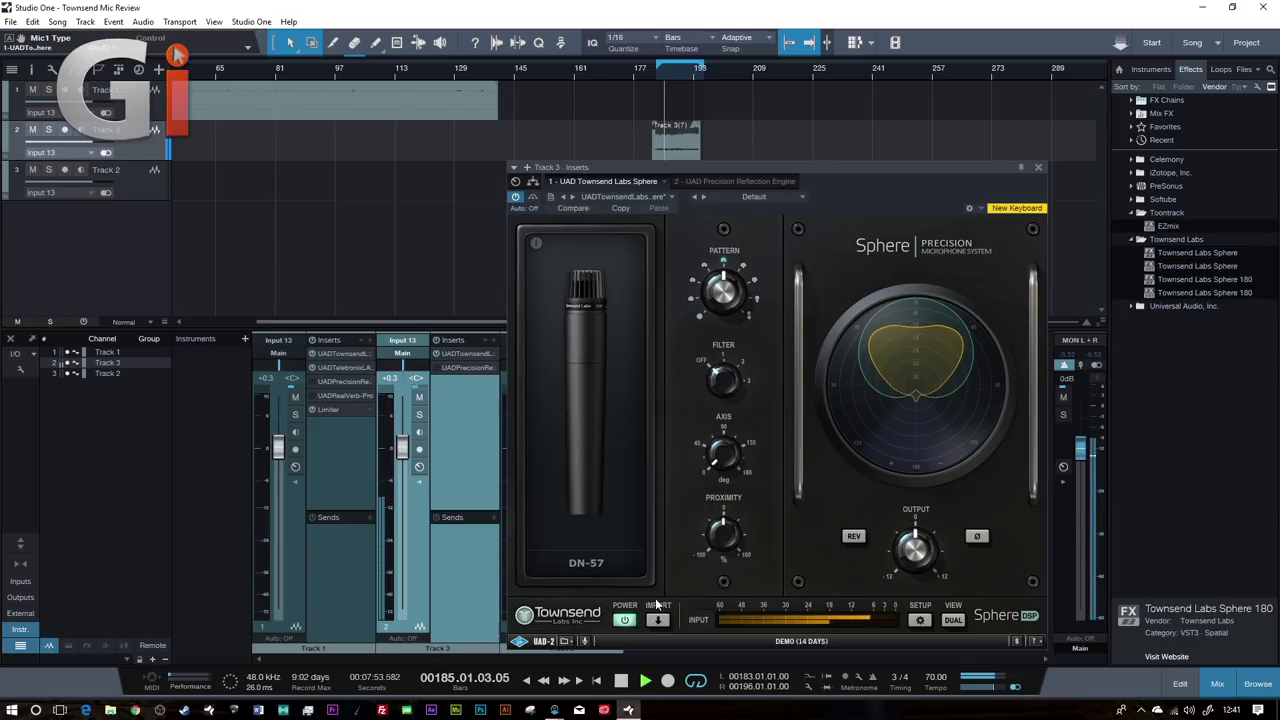
Step: Audition the hybrid models RB-4038 and SD-451 on Track 3 during playback
{"action": "left_click", "coordinate": [590, 563]}
{"action": "mouse_move", "coordinate": [625, 600]}
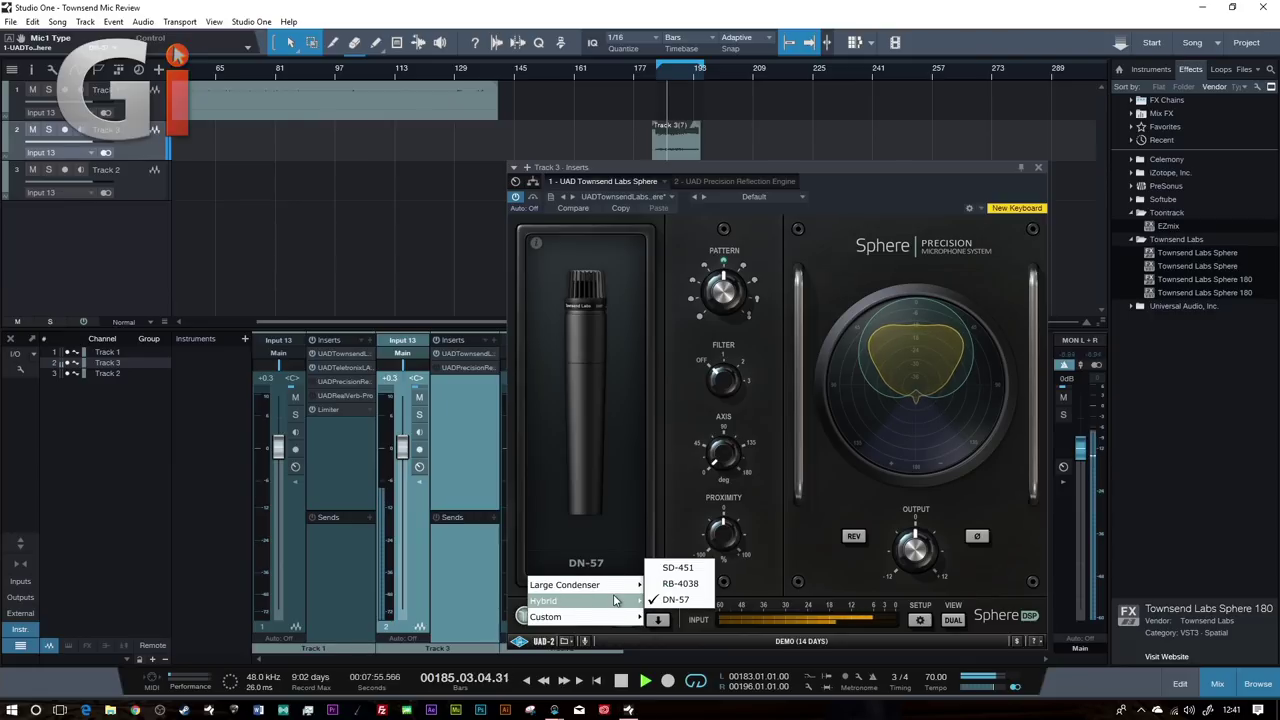
{"action": "left_click", "coordinate": [688, 588]}
{"action": "left_click", "coordinate": [584, 564]}
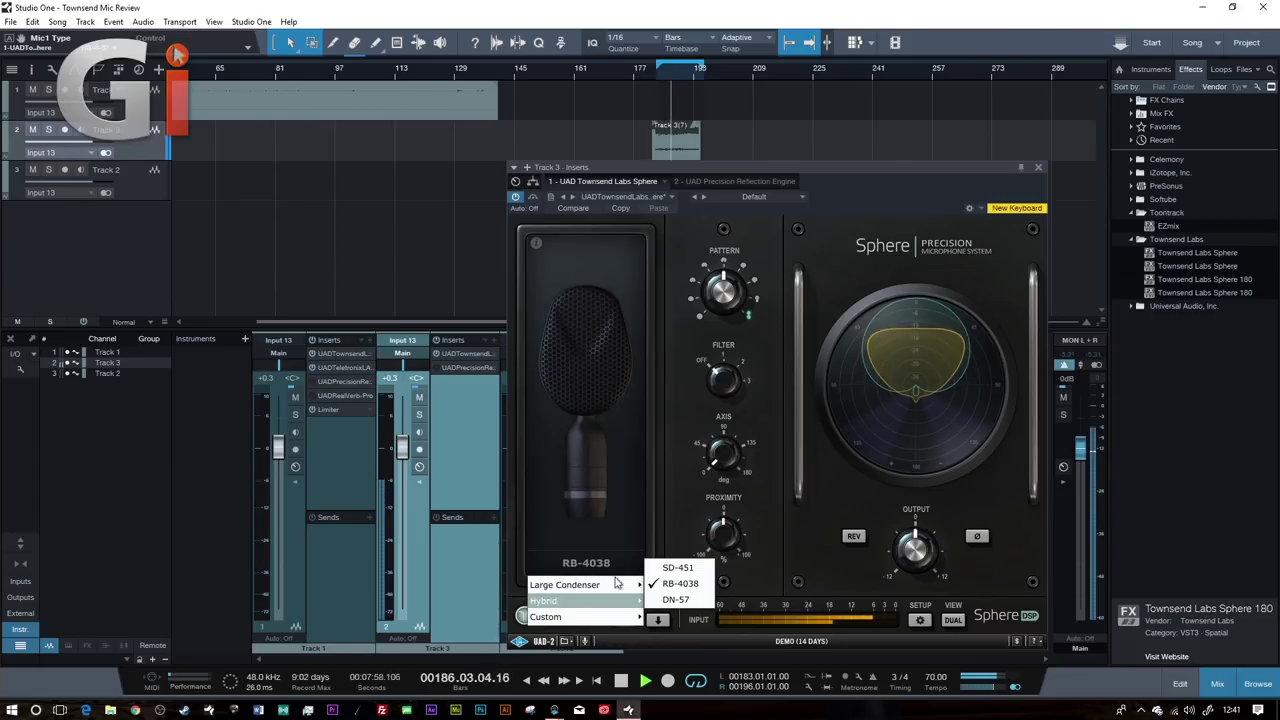
{"action": "mouse_move", "coordinate": [612, 600]}
{"action": "left_click", "coordinate": [672, 574]}
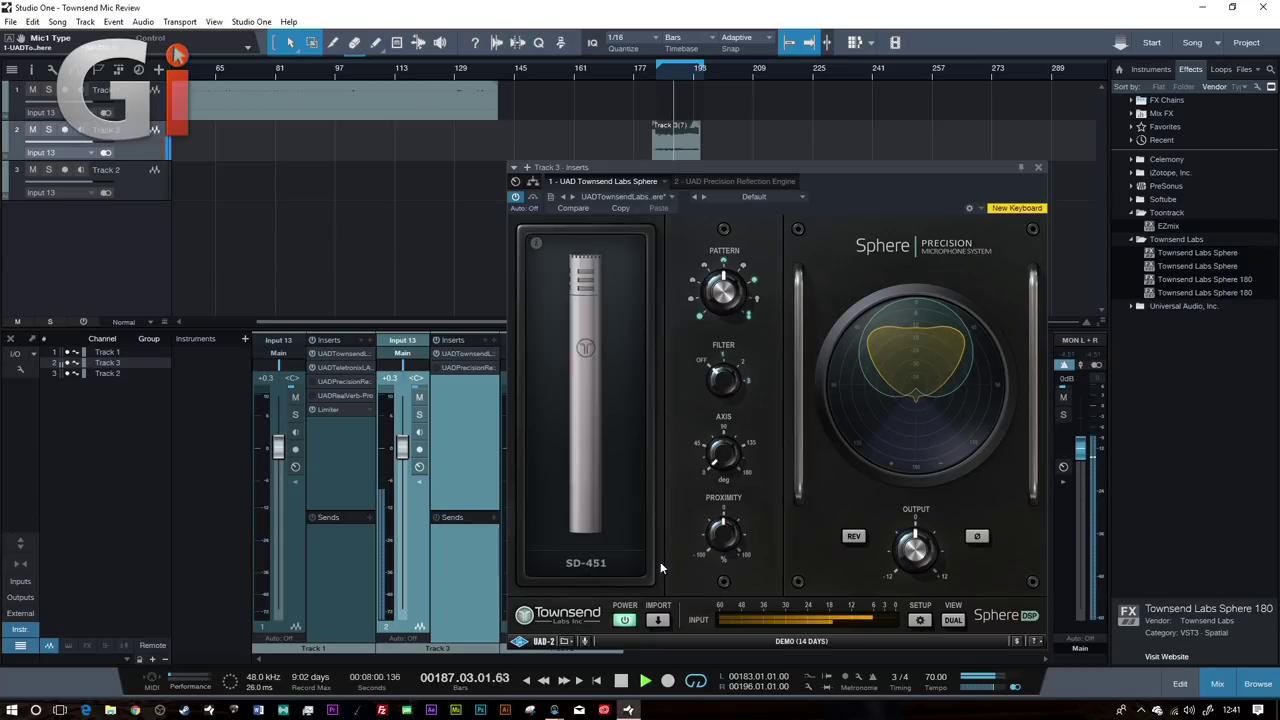
Step: Audition the custom Sphere Linear Diffuse model, switch to the LD-12, and stop playback
{"action": "left_click", "coordinate": [590, 568]}
{"action": "mouse_move", "coordinate": [620, 607]}
{"action": "left_click", "coordinate": [688, 590]}
{"action": "left_click", "coordinate": [588, 565]}
{"action": "mouse_move", "coordinate": [600, 589]}
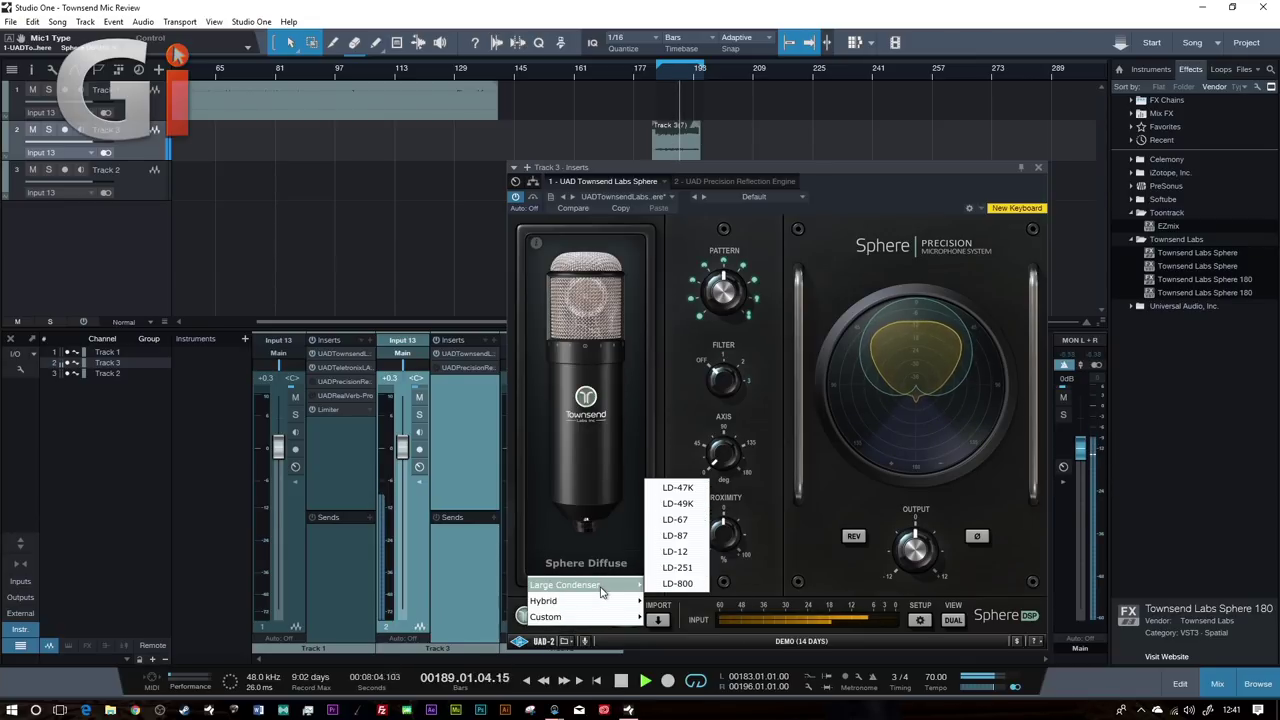
{"action": "left_click", "coordinate": [678, 551]}
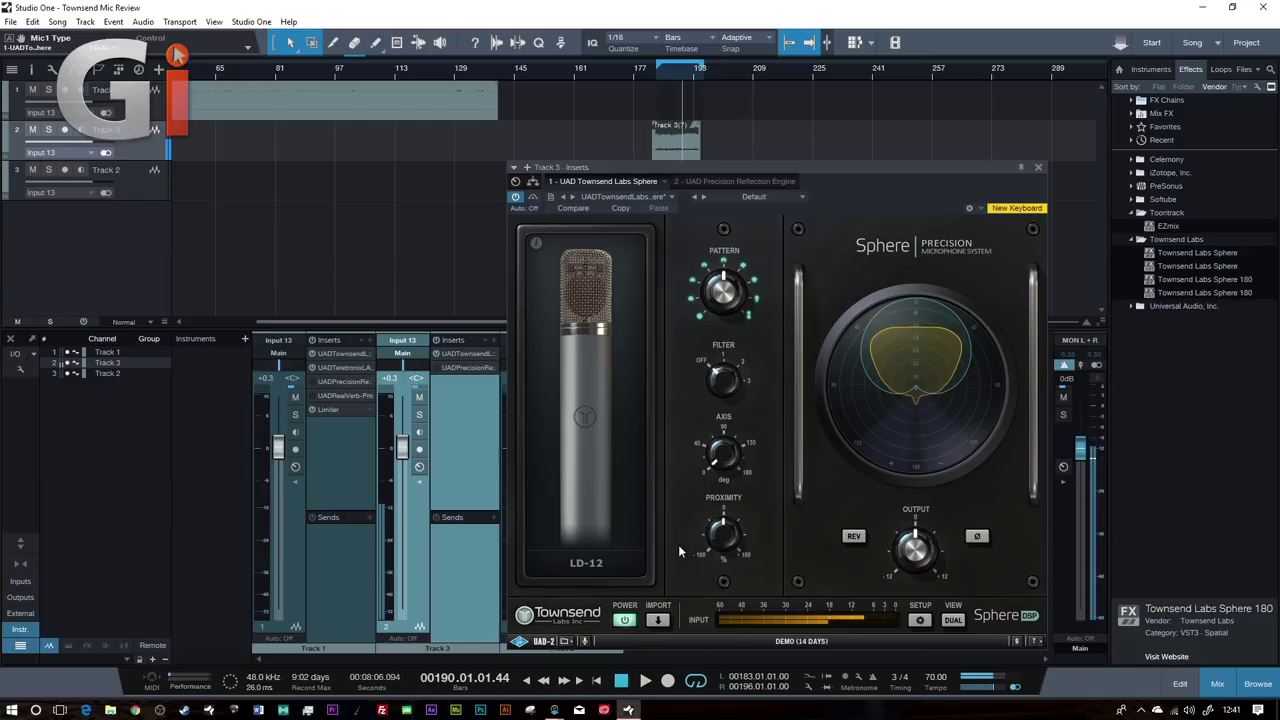
Step: Close the plug-in window and remove the UAD Townsend Labs Sphere from Track 3's inserts
{"action": "key", "text": "Escape"}
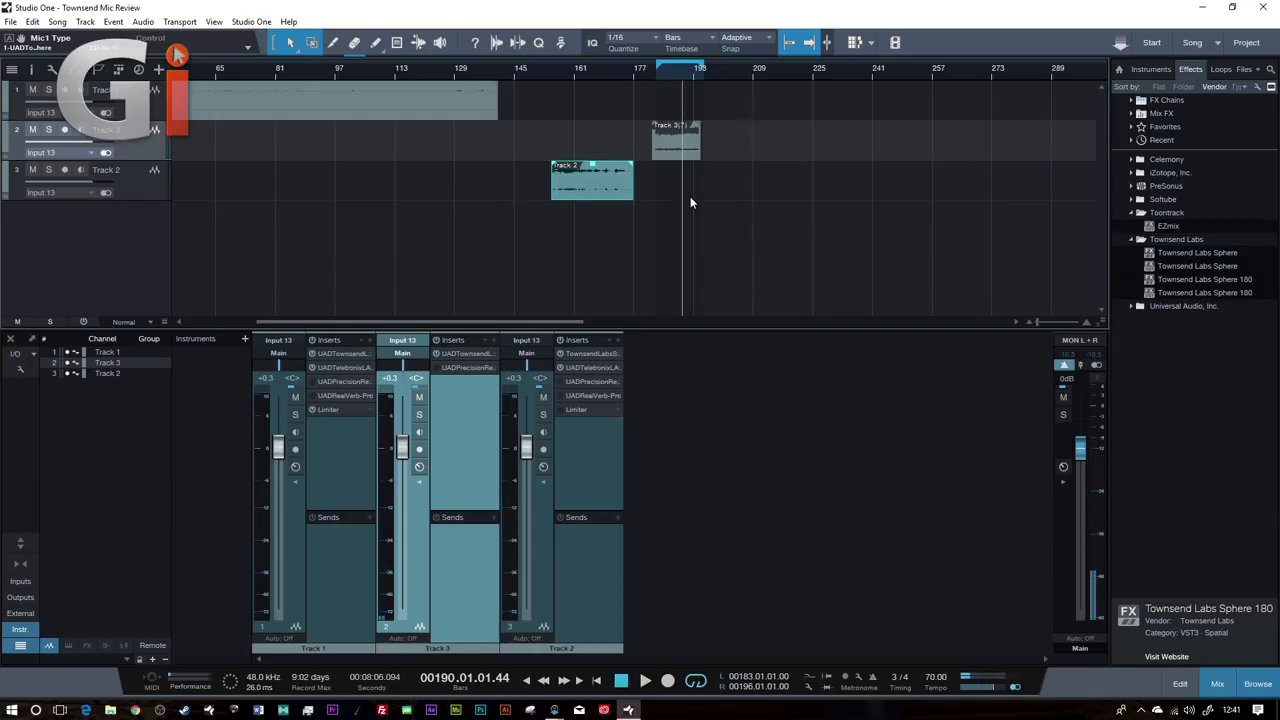
{"action": "right_click", "coordinate": [490, 362]}
{"action": "left_click", "coordinate": [537, 514]}
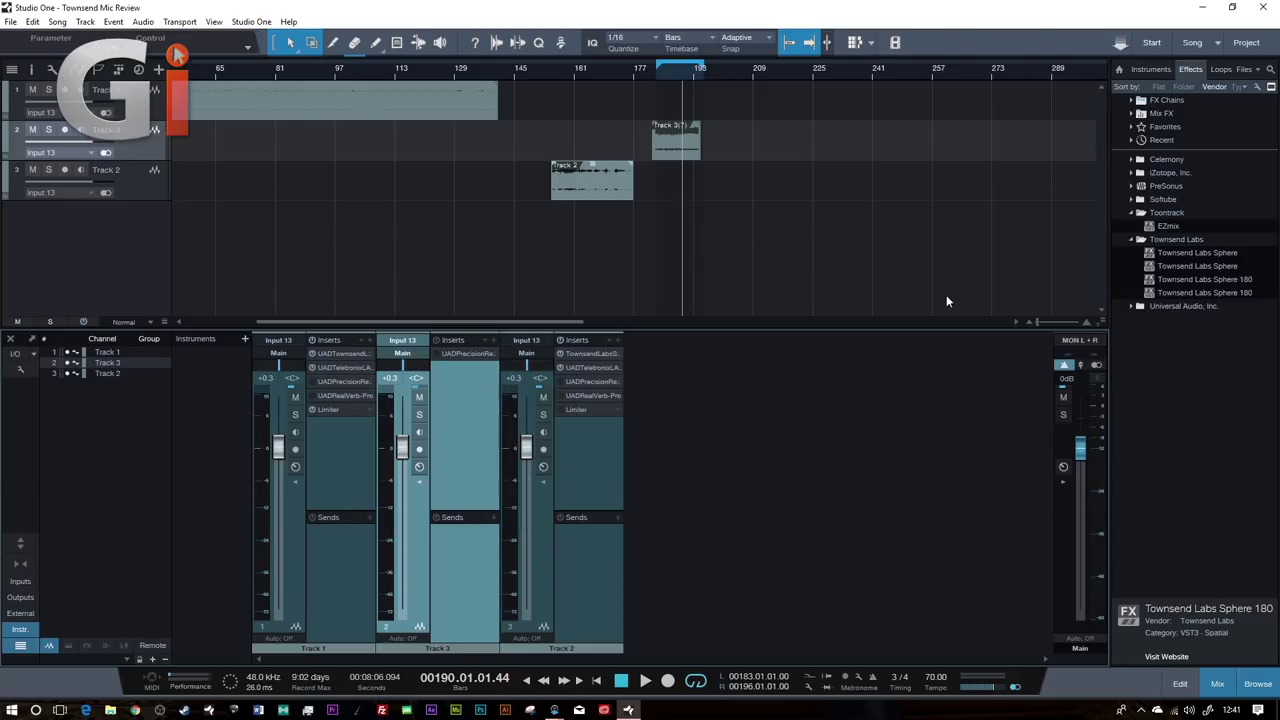
Step: Add Townsend Labs Sphere 180 as Track 3's first insert and play the track while adjusting the stereo width
{"action": "left_click_drag", "start_coordinate": [1147, 284], "coordinate": [474, 354]}
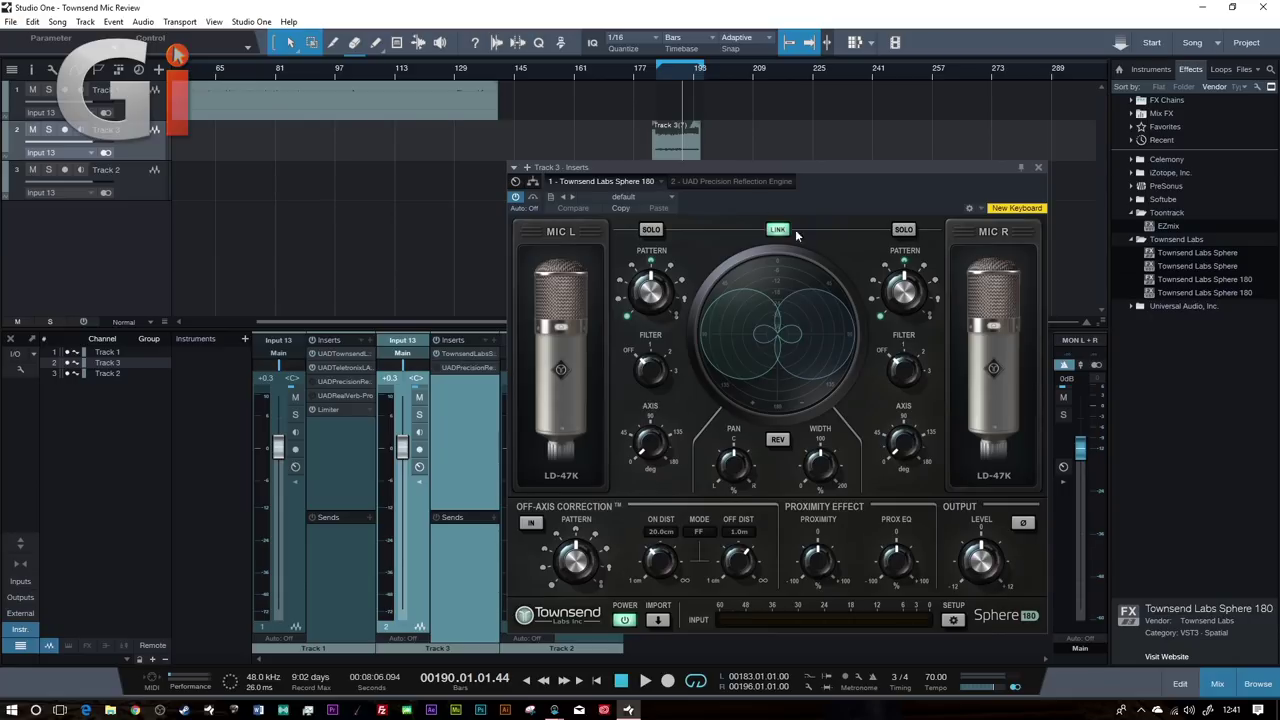
{"action": "key", "text": "space"}
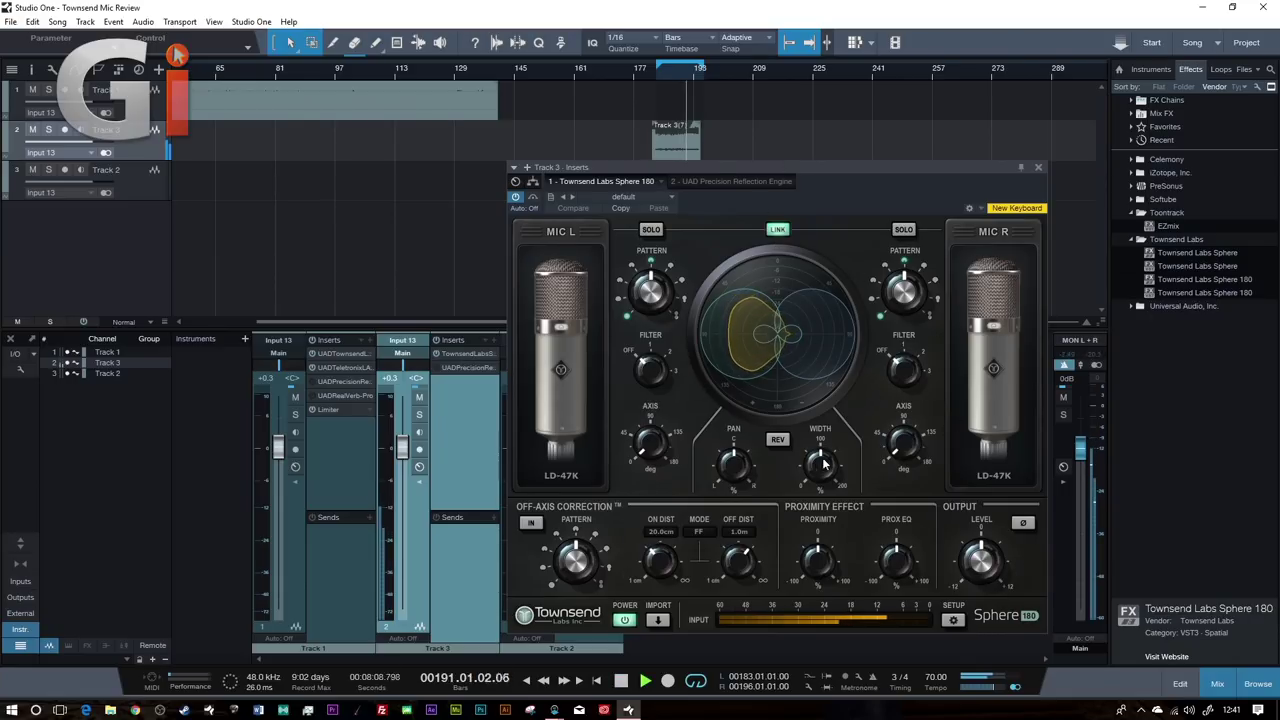
{"action": "left_click_drag", "start_coordinate": [820, 458], "coordinate": [832, 436]}
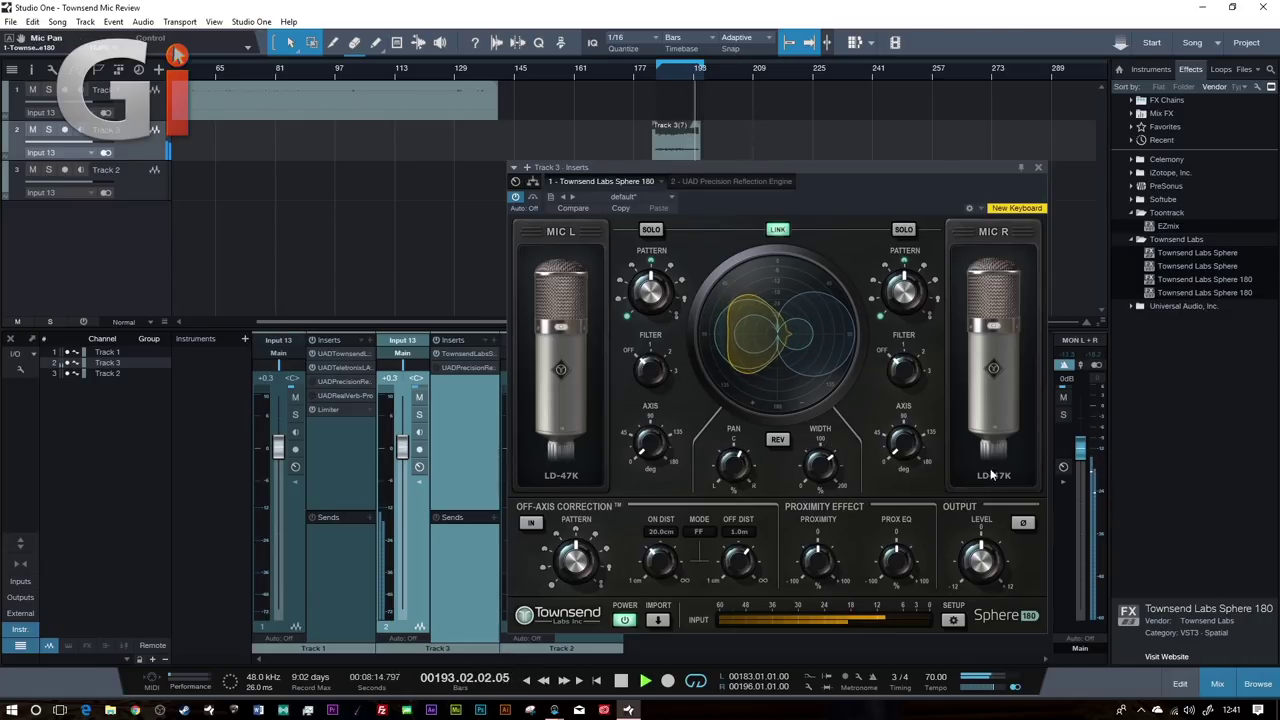
Step: Unlink the two microphones and set Mic R to the DN-57 and Mic L to the RB-4038
{"action": "left_click", "coordinate": [993, 475]}
{"action": "mouse_move", "coordinate": [1030, 529]}
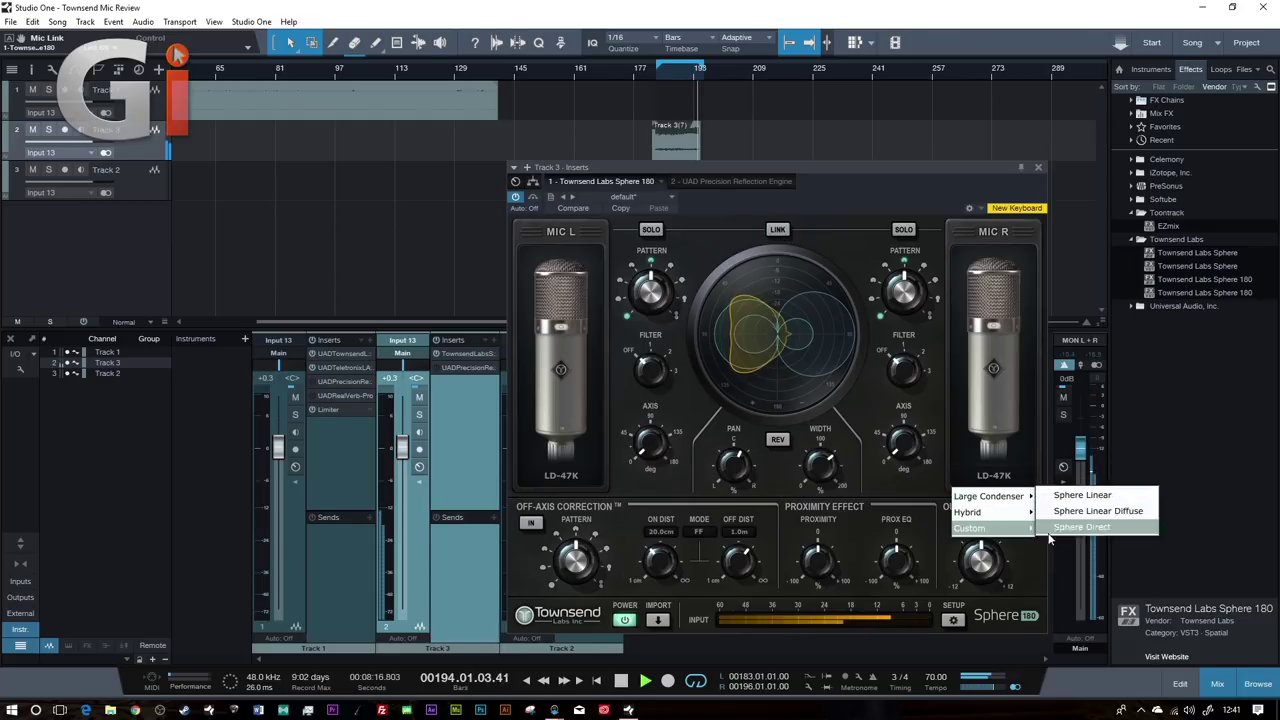
{"action": "left_click", "coordinate": [1085, 423]}
{"action": "left_click", "coordinate": [561, 475]}
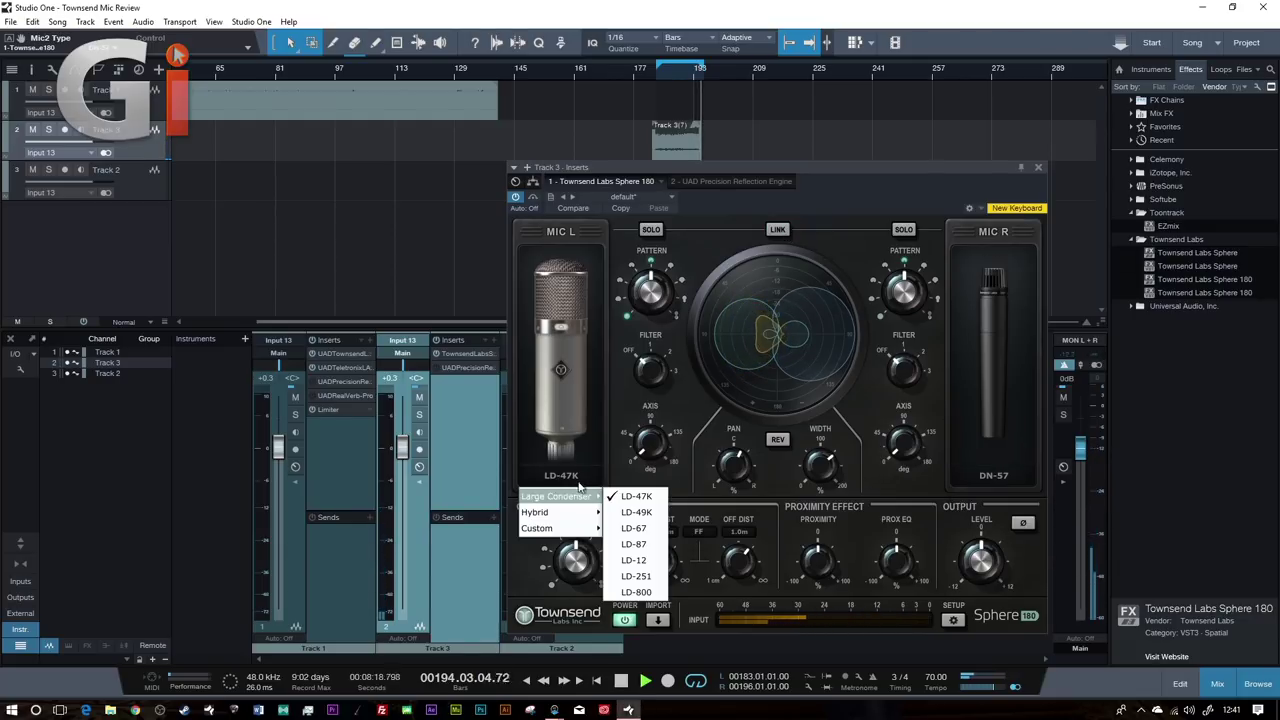
{"action": "mouse_move", "coordinate": [560, 512]}
{"action": "left_click", "coordinate": [640, 498]}
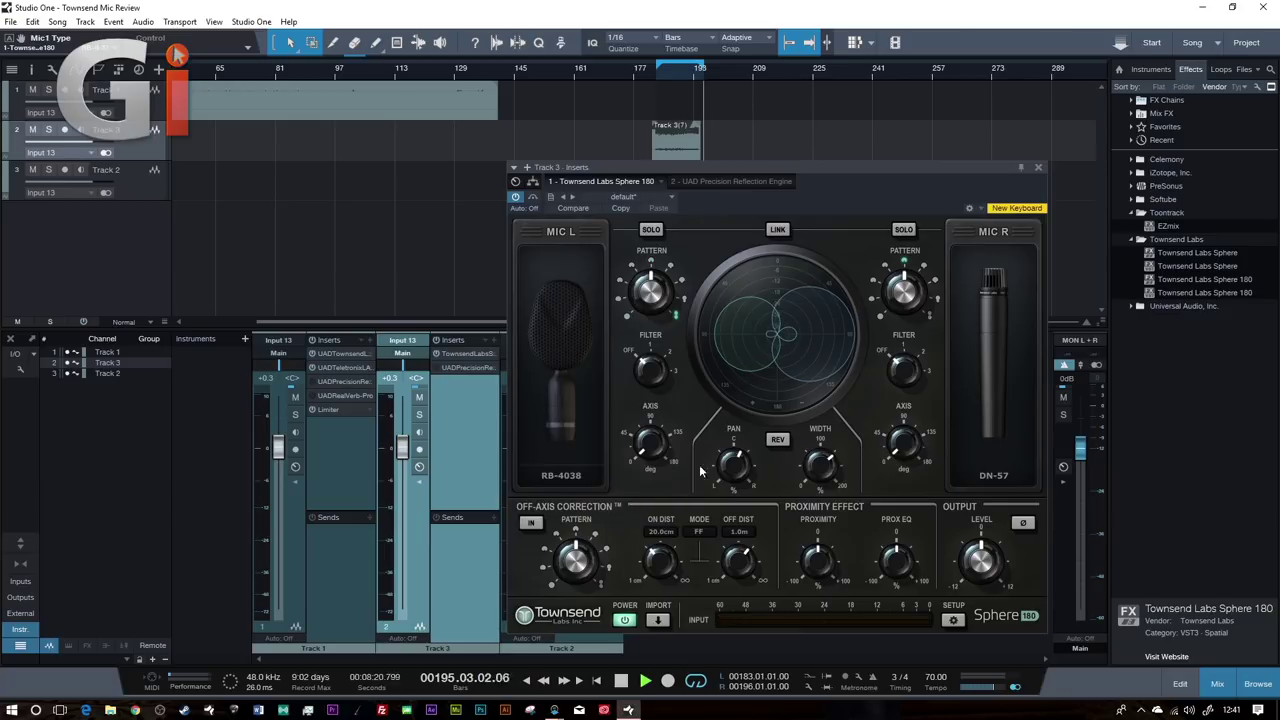
Step: Replay Track 3 from the loop start, raise the output level, and solo Mic L and Mic R in turn to compare them
{"action": "left_click", "coordinate": [660, 75]}
{"action": "key", "text": "space"}
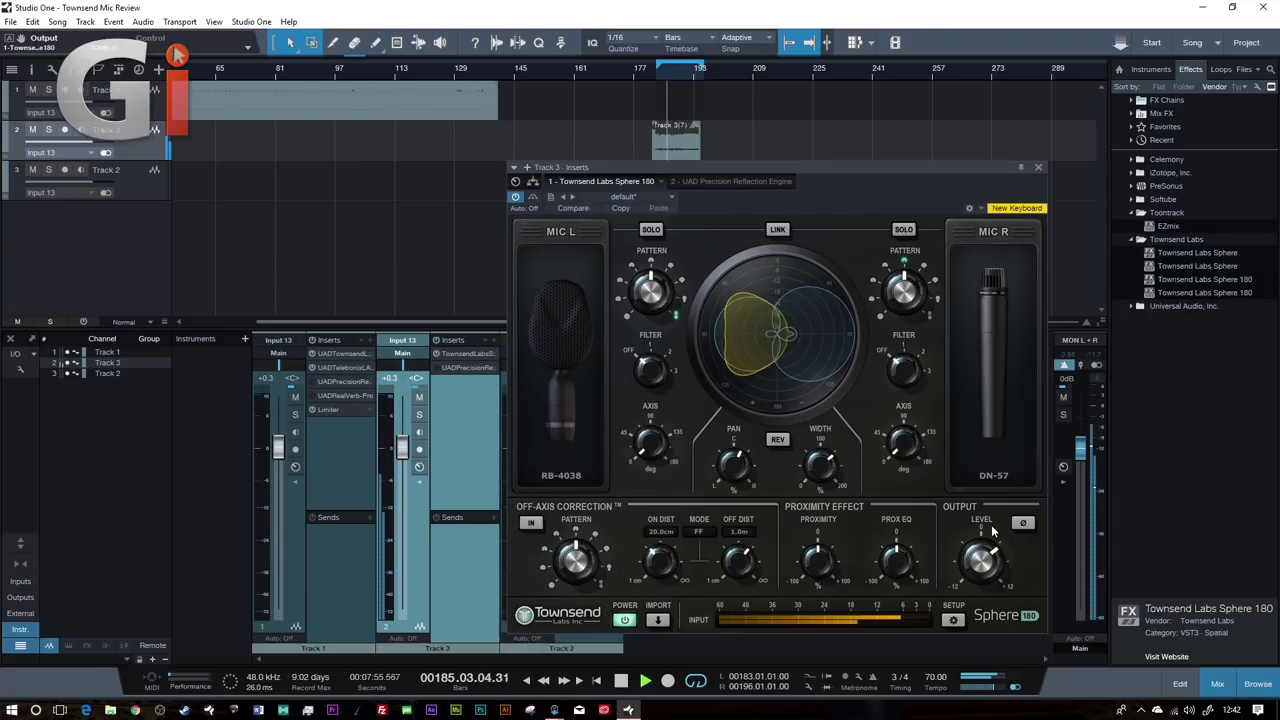
{"action": "left_click", "coordinate": [651, 230]}
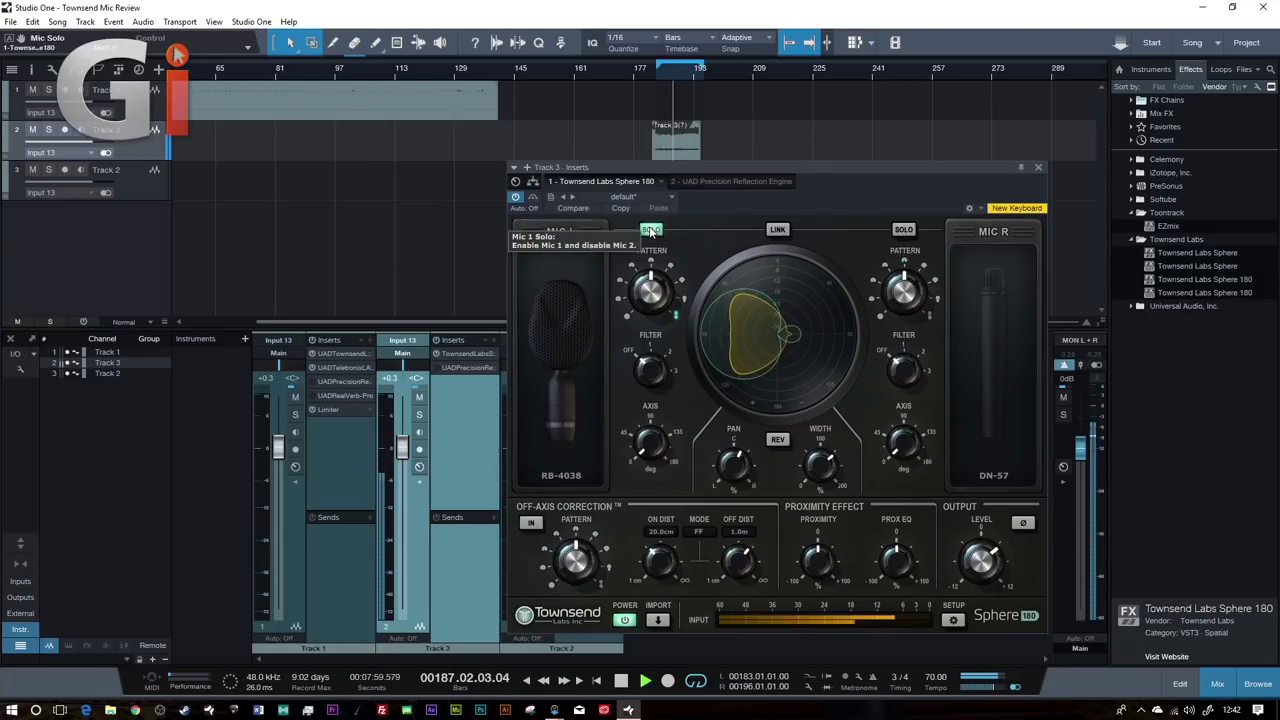
{"action": "left_click", "coordinate": [651, 230]}
{"action": "left_click", "coordinate": [904, 230]}
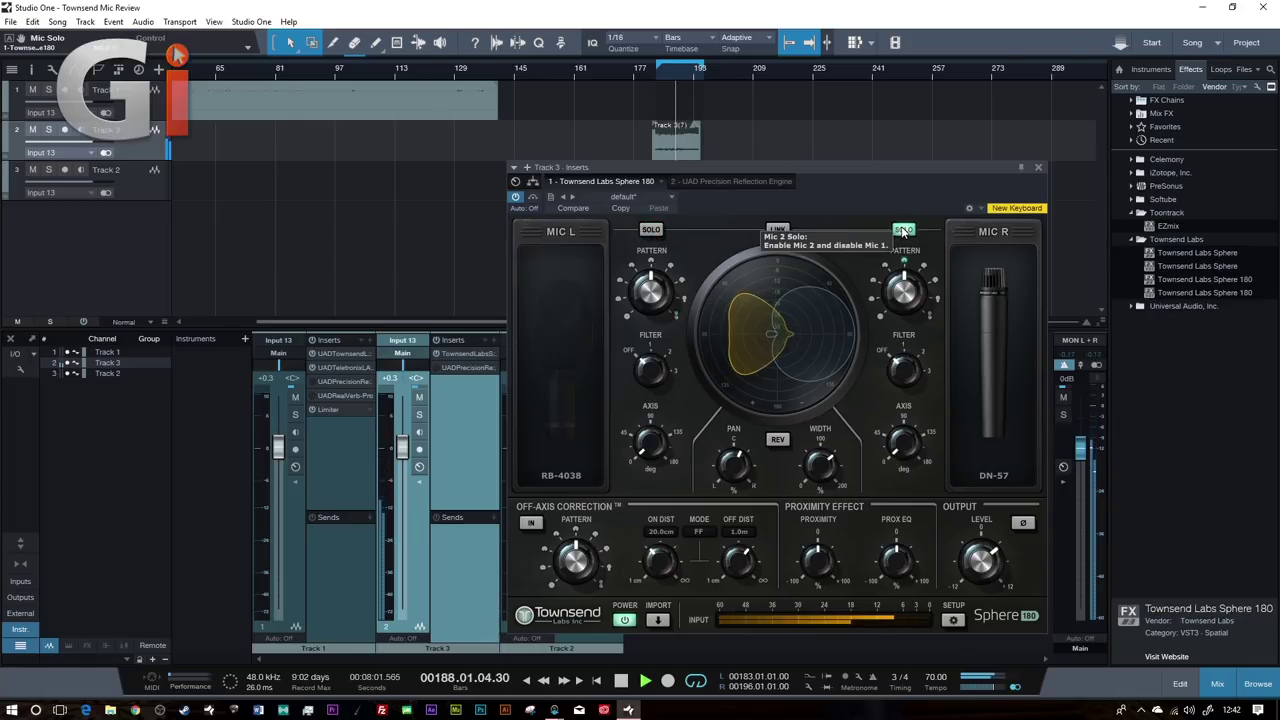
{"action": "left_click", "coordinate": [905, 231]}
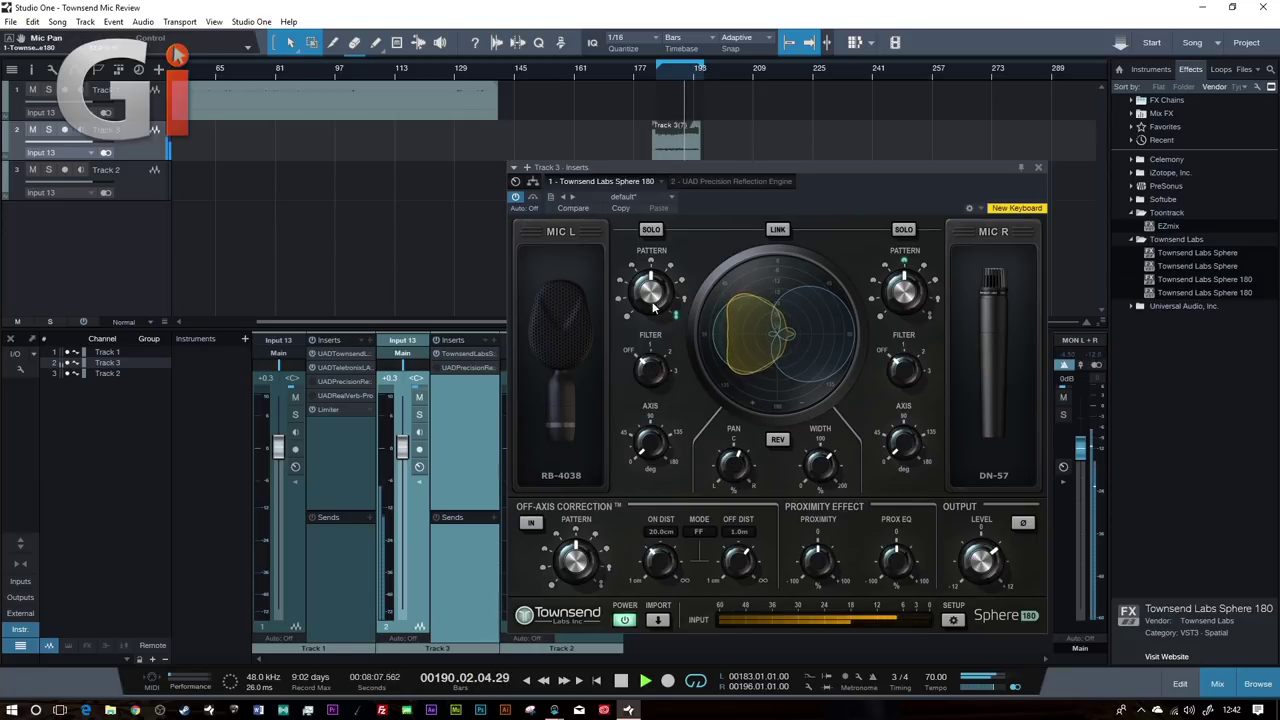
Step: Audition the LD-251 as Mic L, then set Mic L to the LD-49K while Track 3 plays
{"action": "left_click", "coordinate": [561, 475]}
{"action": "mouse_move", "coordinate": [567, 497]}
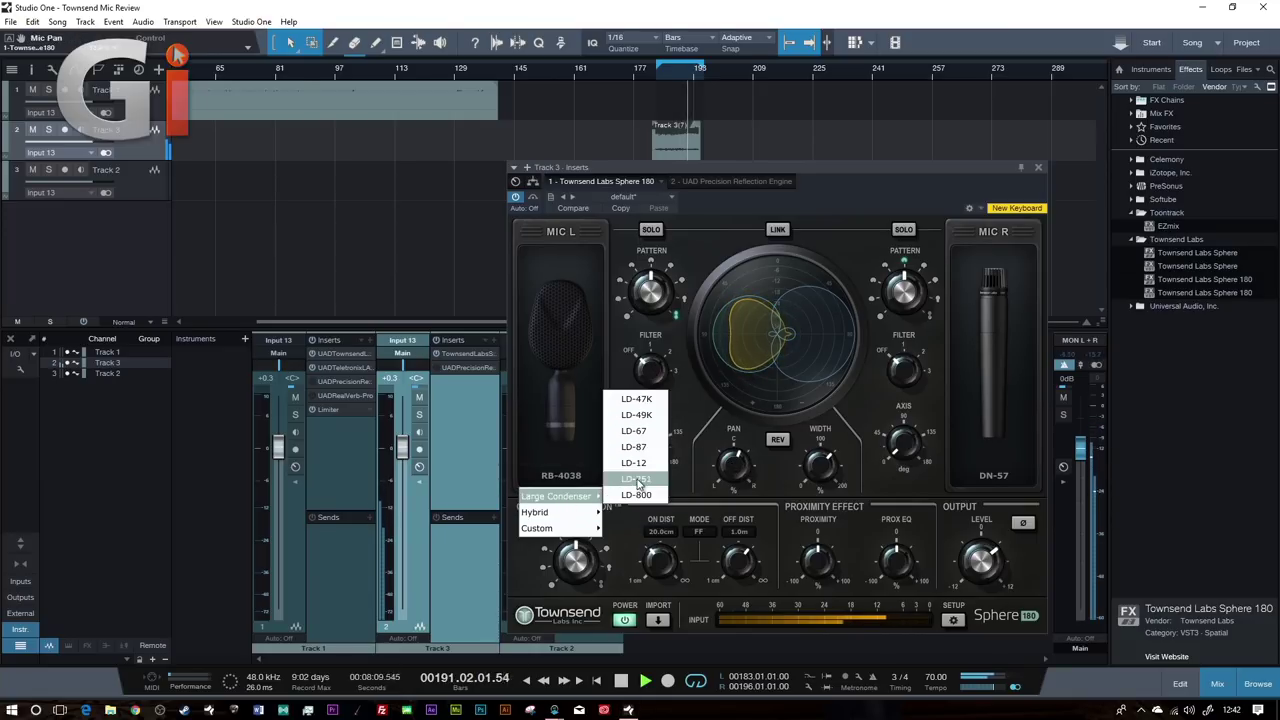
{"action": "left_click", "coordinate": [636, 479]}
{"action": "left_click", "coordinate": [562, 478]}
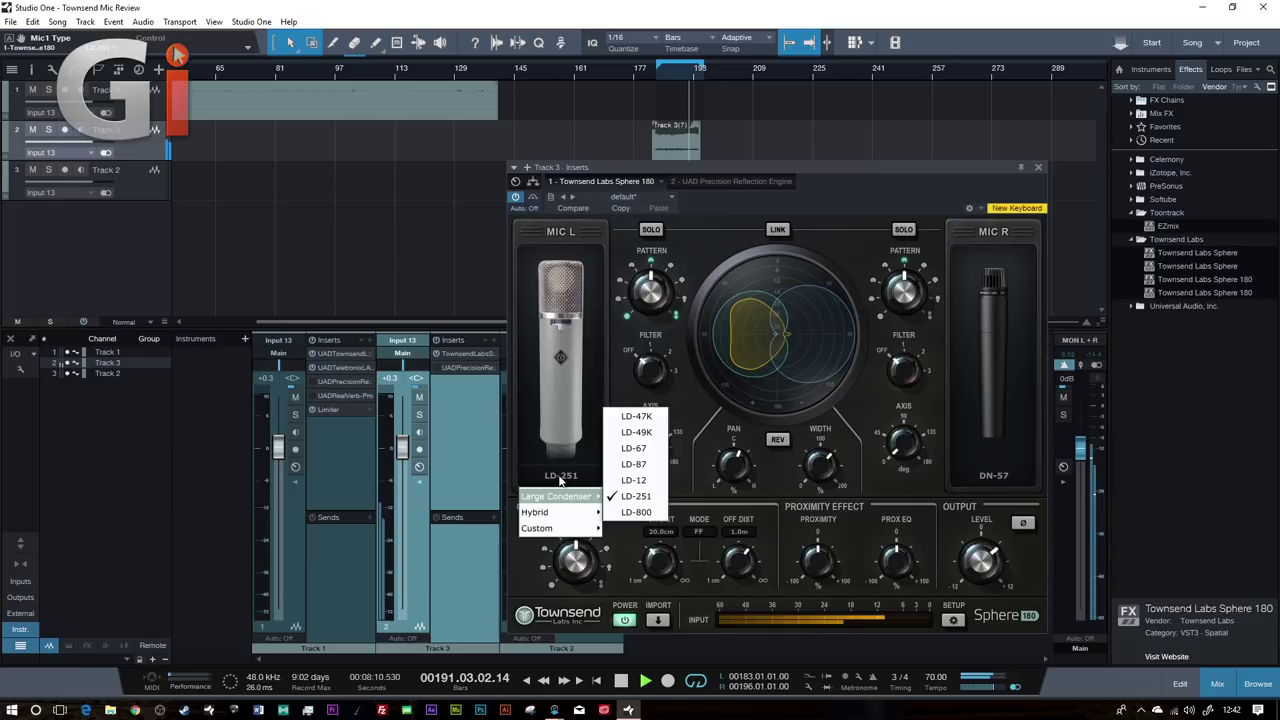
{"action": "left_click", "coordinate": [636, 432]}
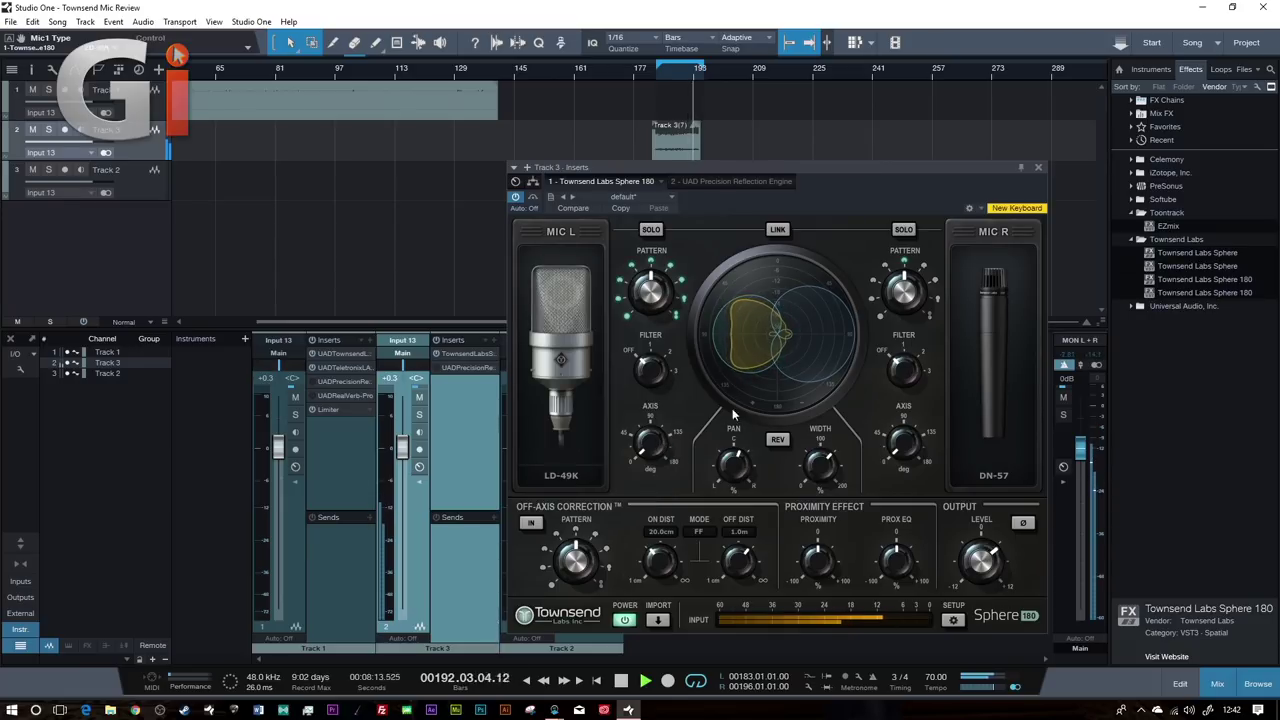
Step: Turn up Mic L's polar pattern on the LD-49K while Track 3 plays, and set Mic L back to the RB-4038
{"action": "left_click_drag", "start_coordinate": [651, 290], "coordinate": [654, 117]}
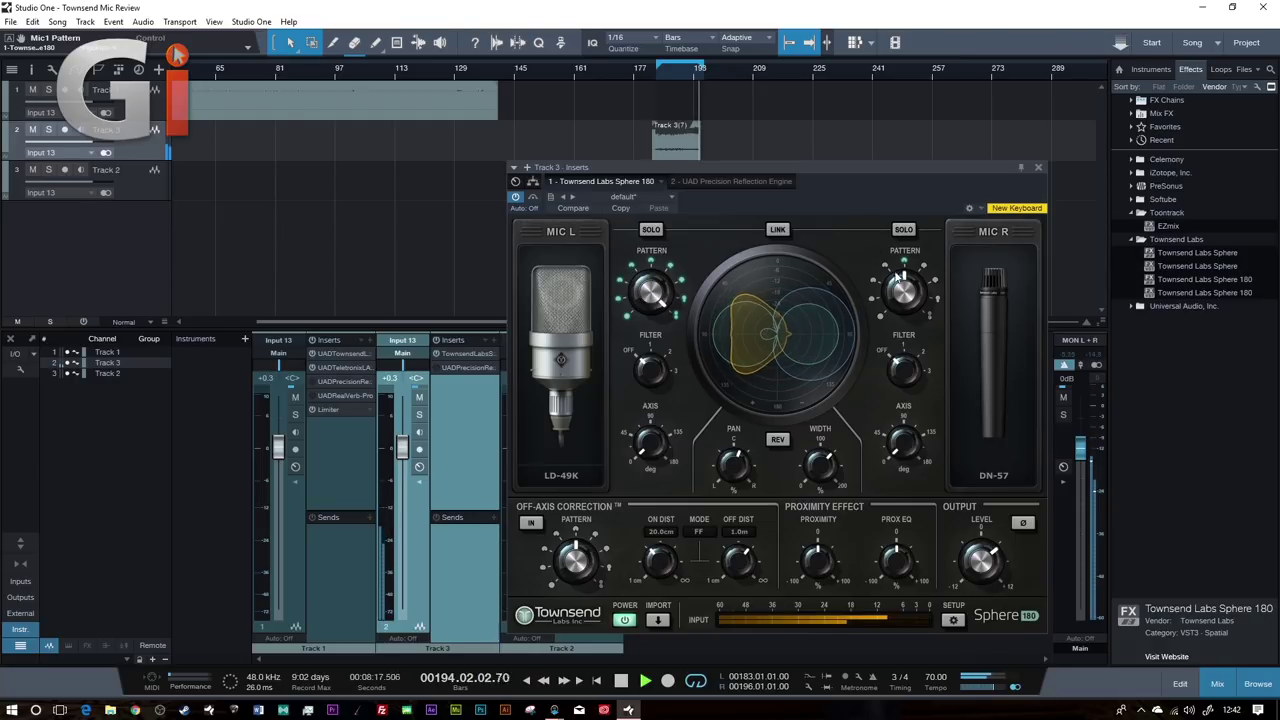
{"action": "left_click", "coordinate": [667, 83]}
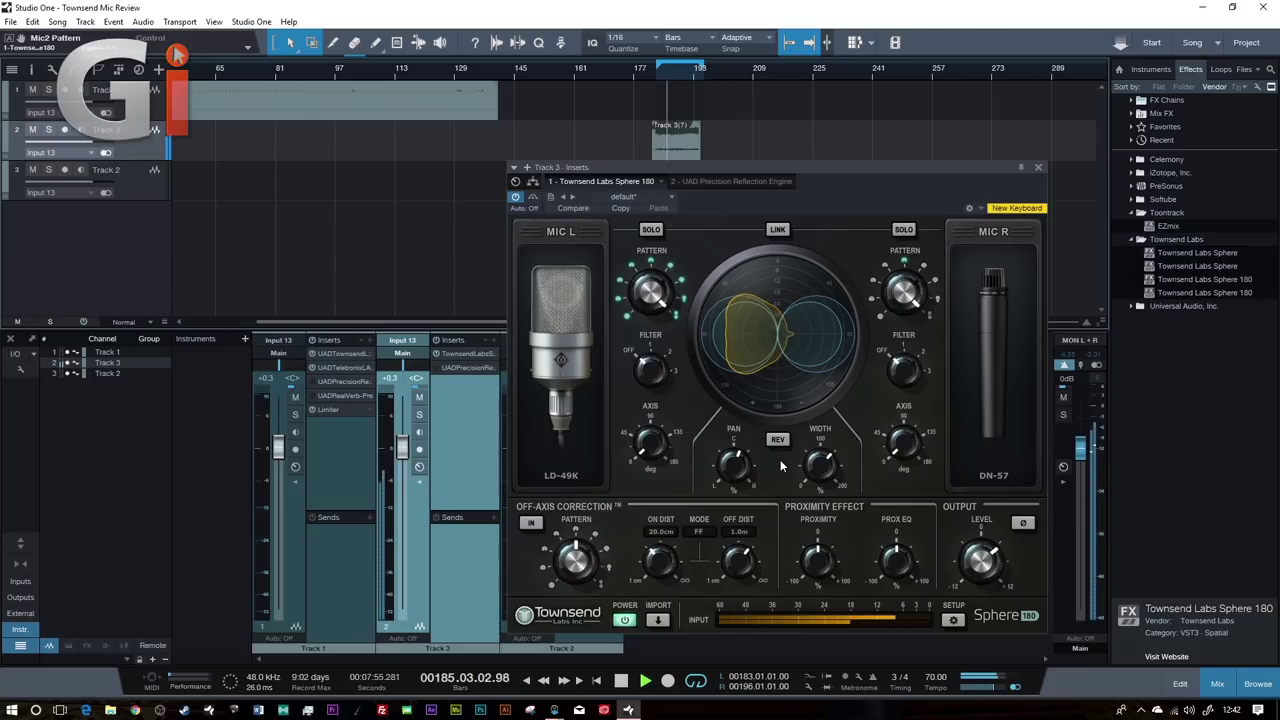
{"action": "left_click", "coordinate": [573, 488]}
{"action": "mouse_move", "coordinate": [557, 494]}
{"action": "left_click", "coordinate": [631, 496]}
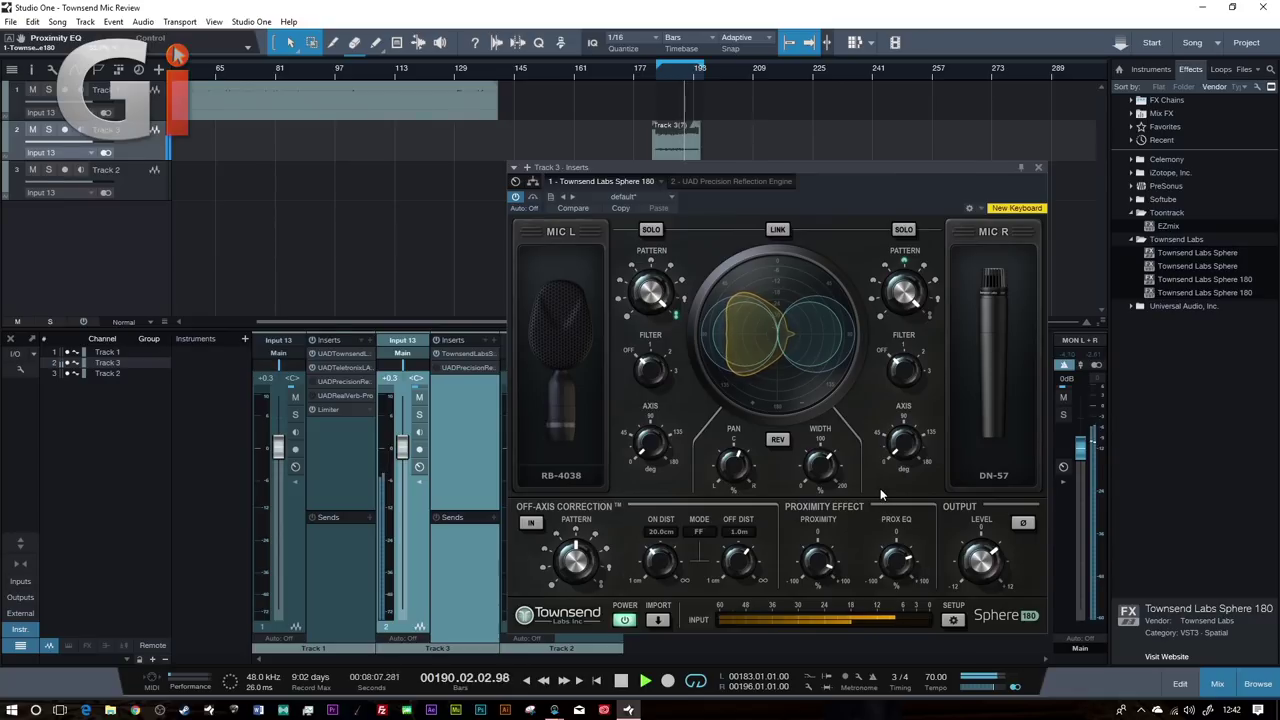
Step: Stop playback and close Track 3's Sphere 180 plug-in window
{"action": "key", "text": "space"}
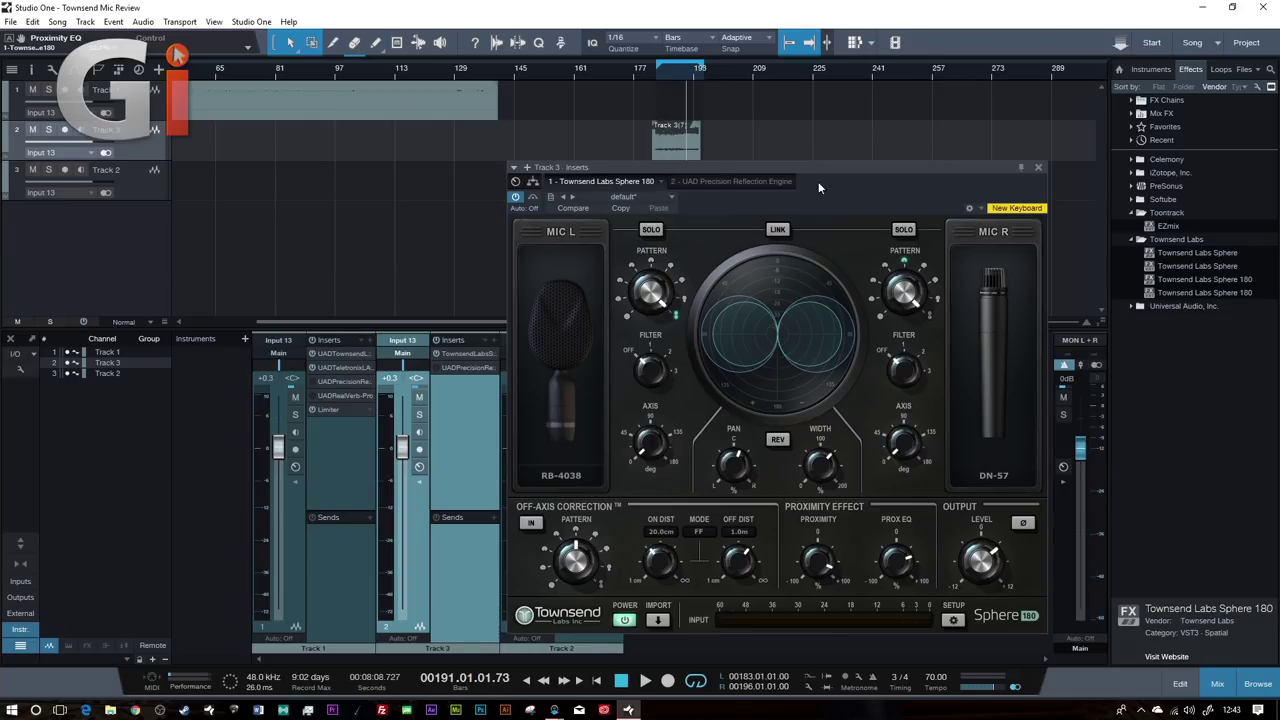
{"action": "left_click_drag", "start_coordinate": [859, 166], "coordinate": [838, 166]}
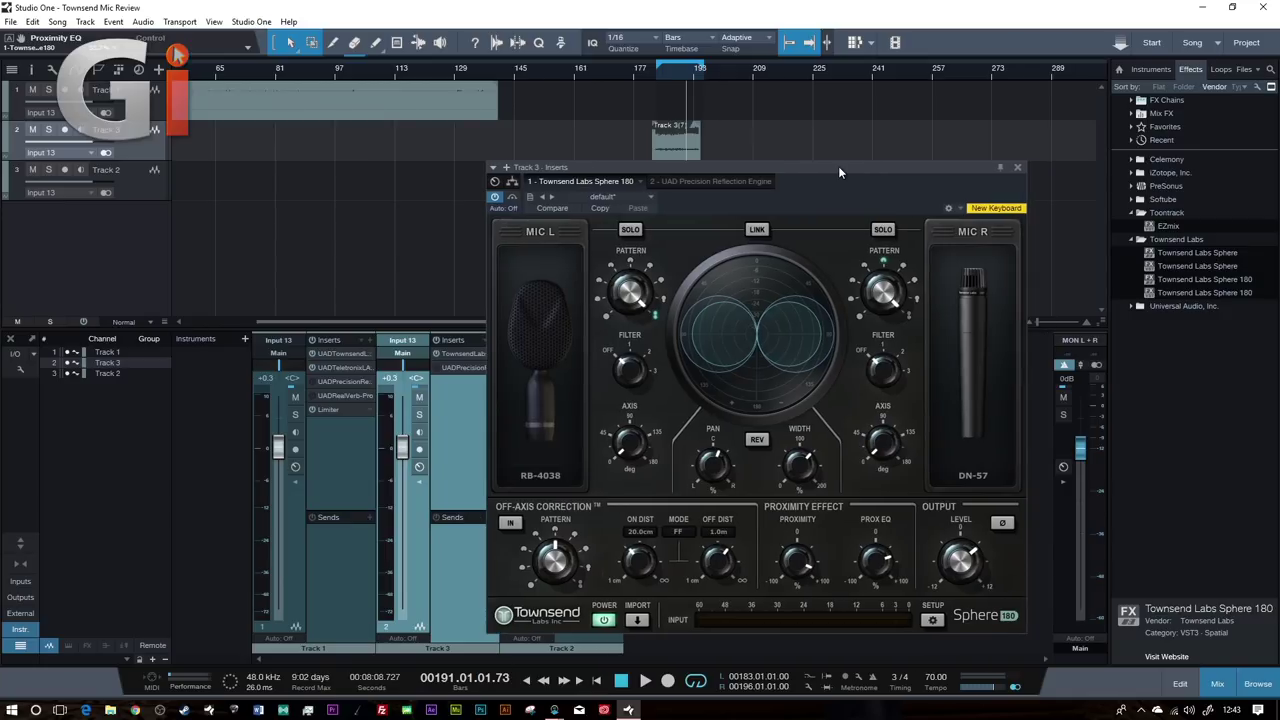
{"action": "left_click", "coordinate": [1017, 167]}
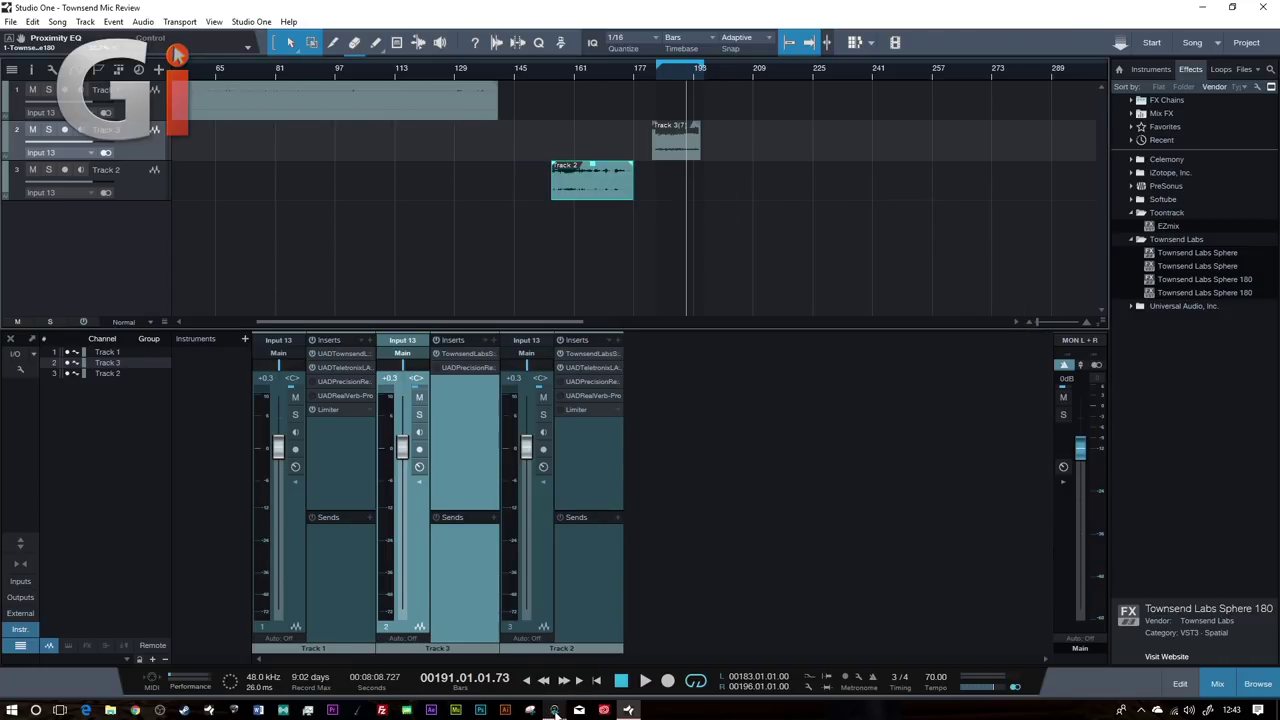
Step: Switch to the UAD Console and move the ADAT 1/2 Sphere insert window aside to uncover the ADAT 1/2 channel strip
{"action": "mouse_move", "coordinate": [555, 710]}
{"action": "left_click", "coordinate": [533, 652]}
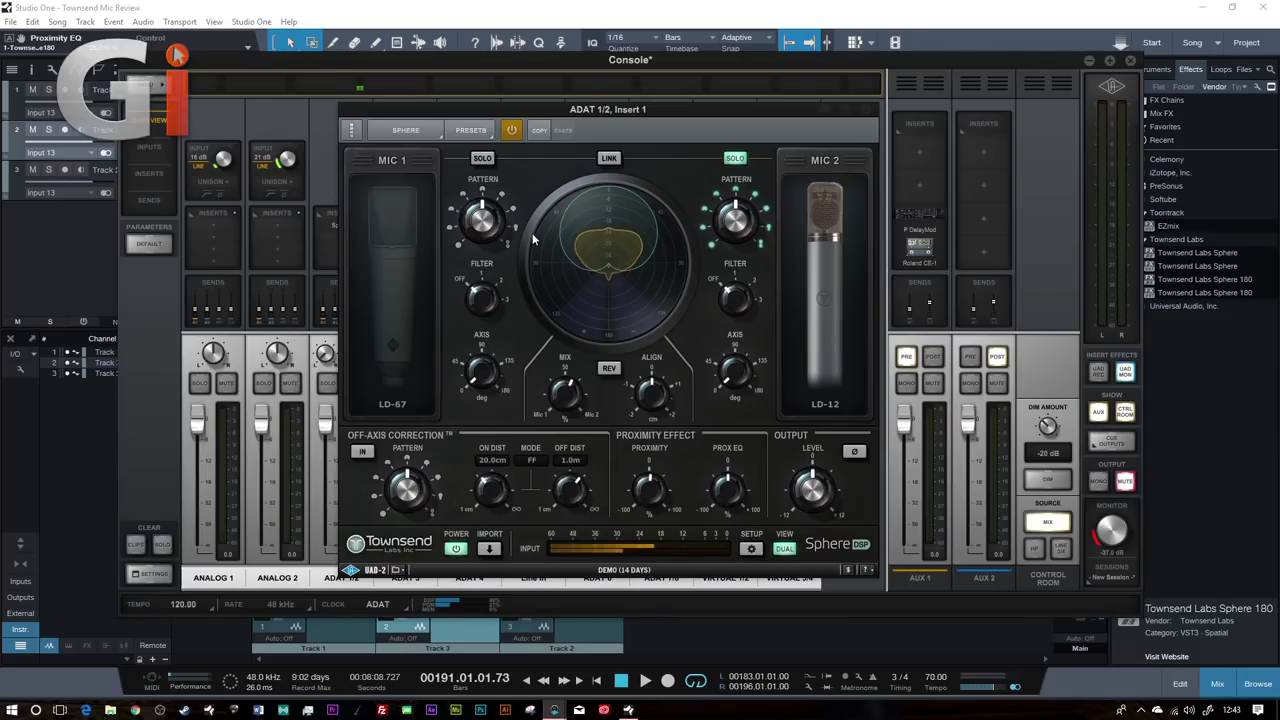
{"action": "left_click_drag", "start_coordinate": [670, 110], "coordinate": [908, 101]}
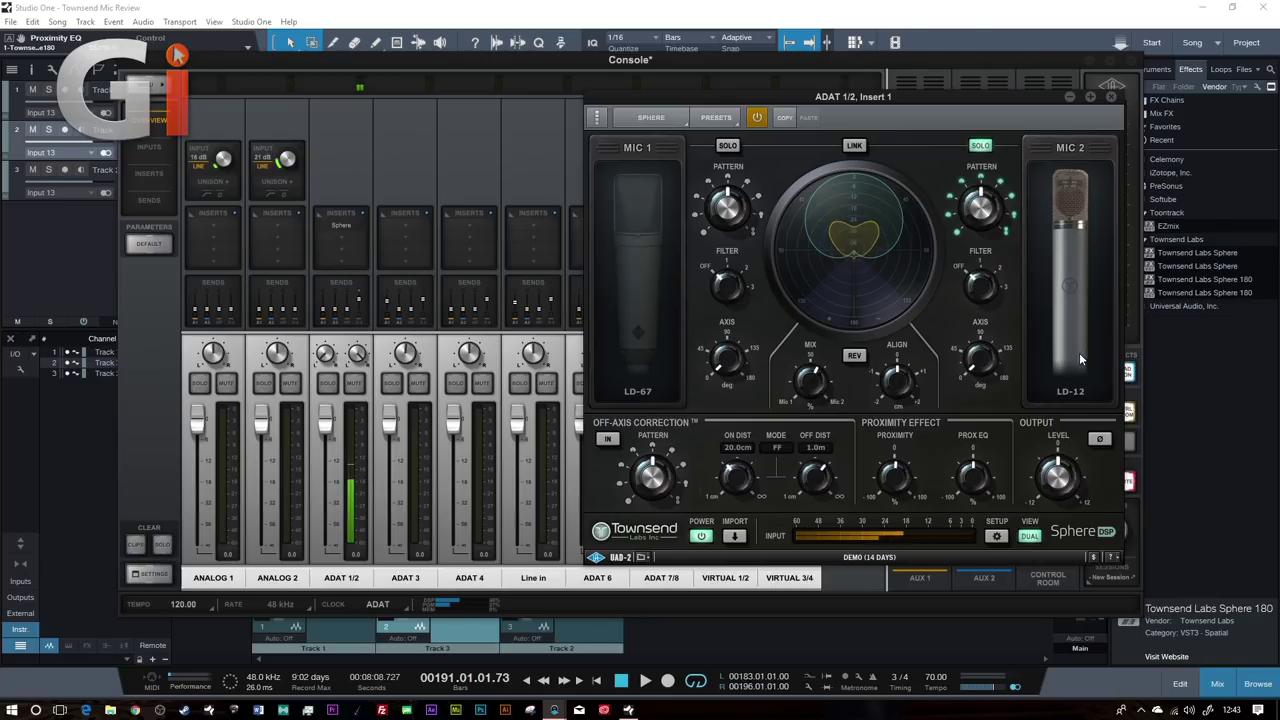
{"action": "left_click_drag", "start_coordinate": [899, 94], "coordinate": [873, 87]}
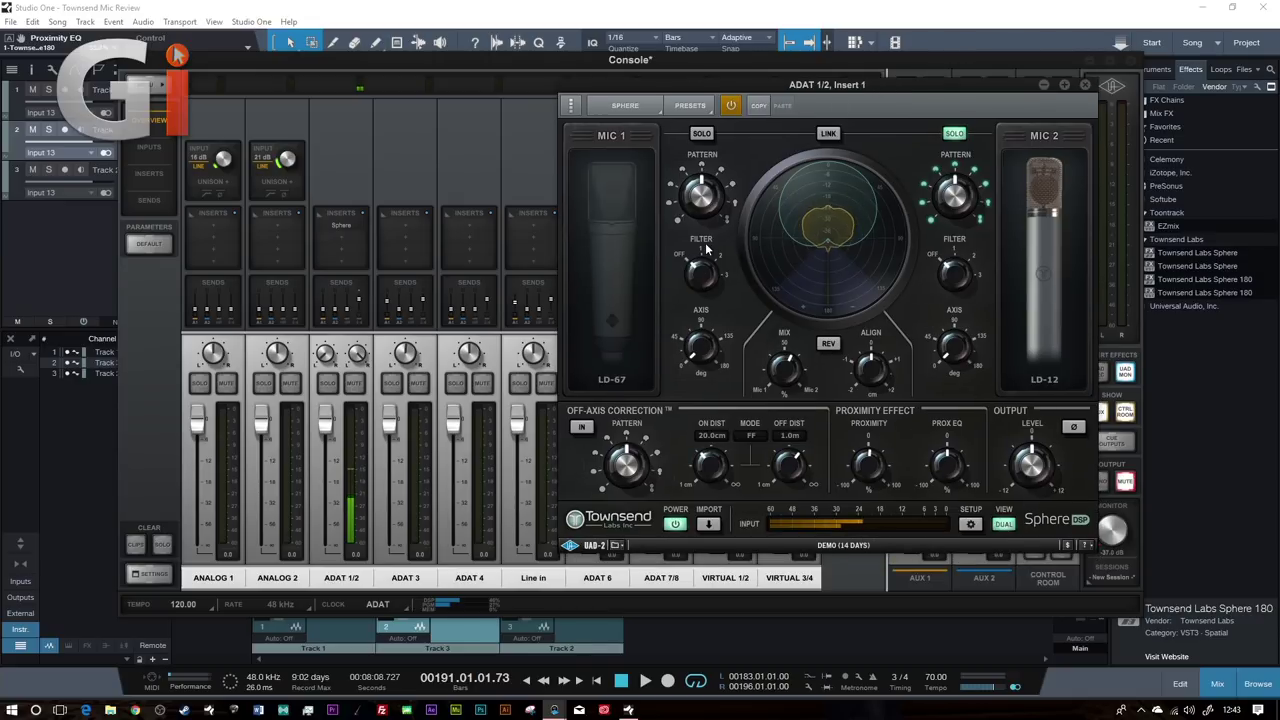